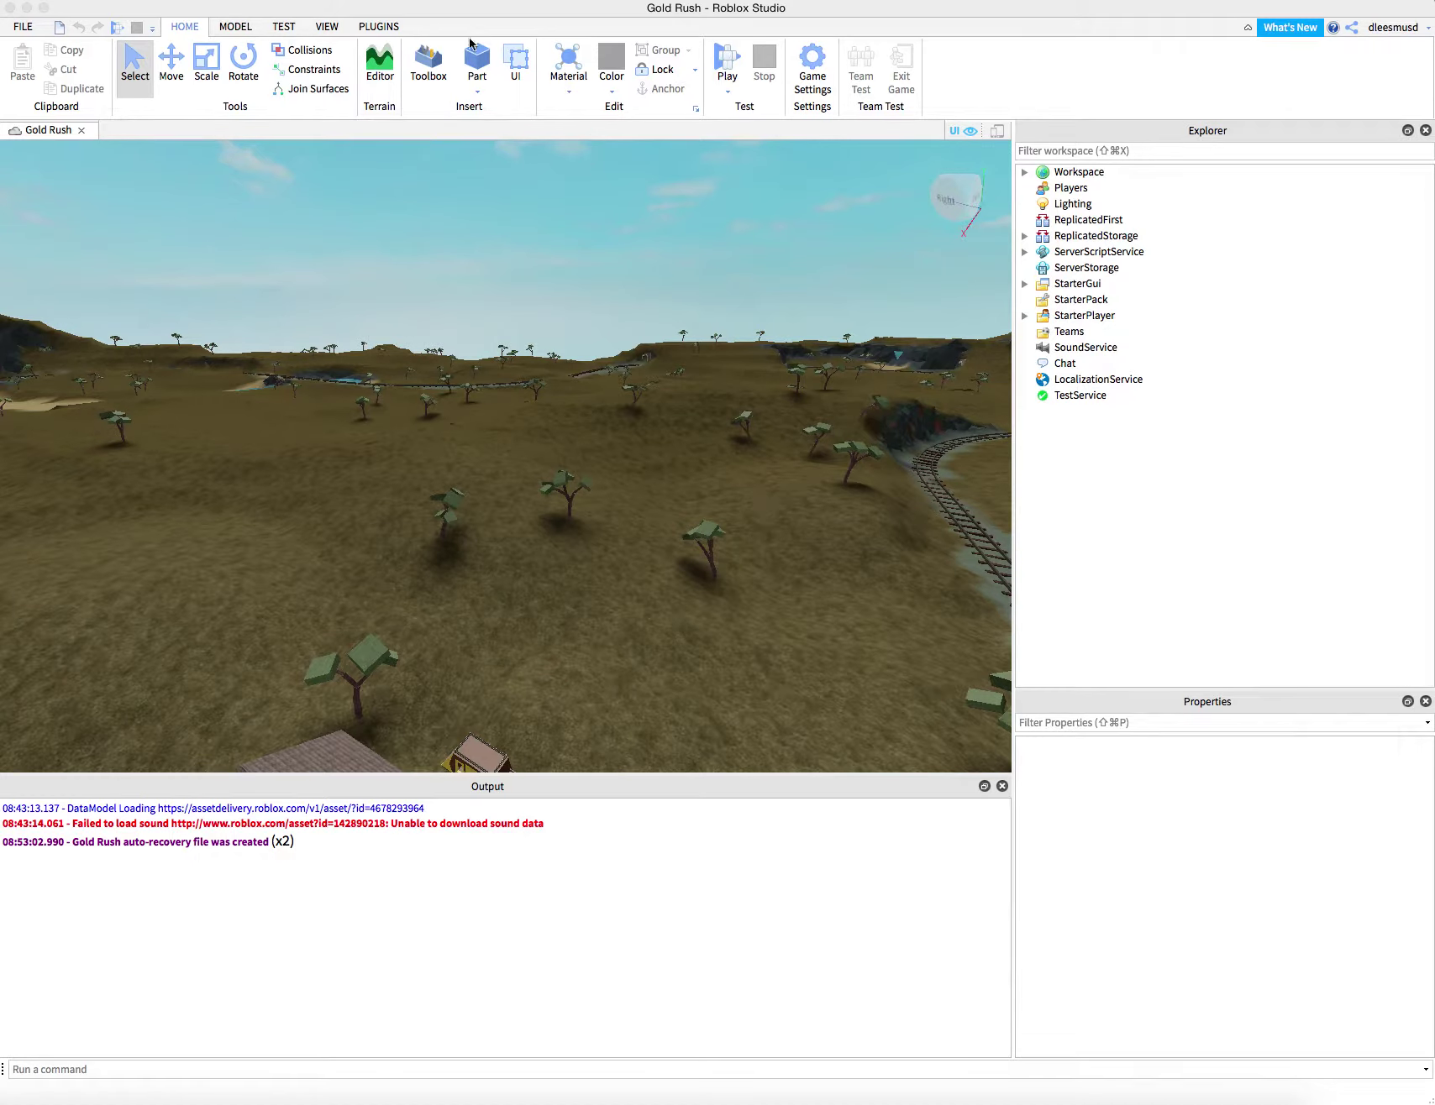
- Create a new place from the Western template
{"action": "left_click", "coordinate": [20, 27]}
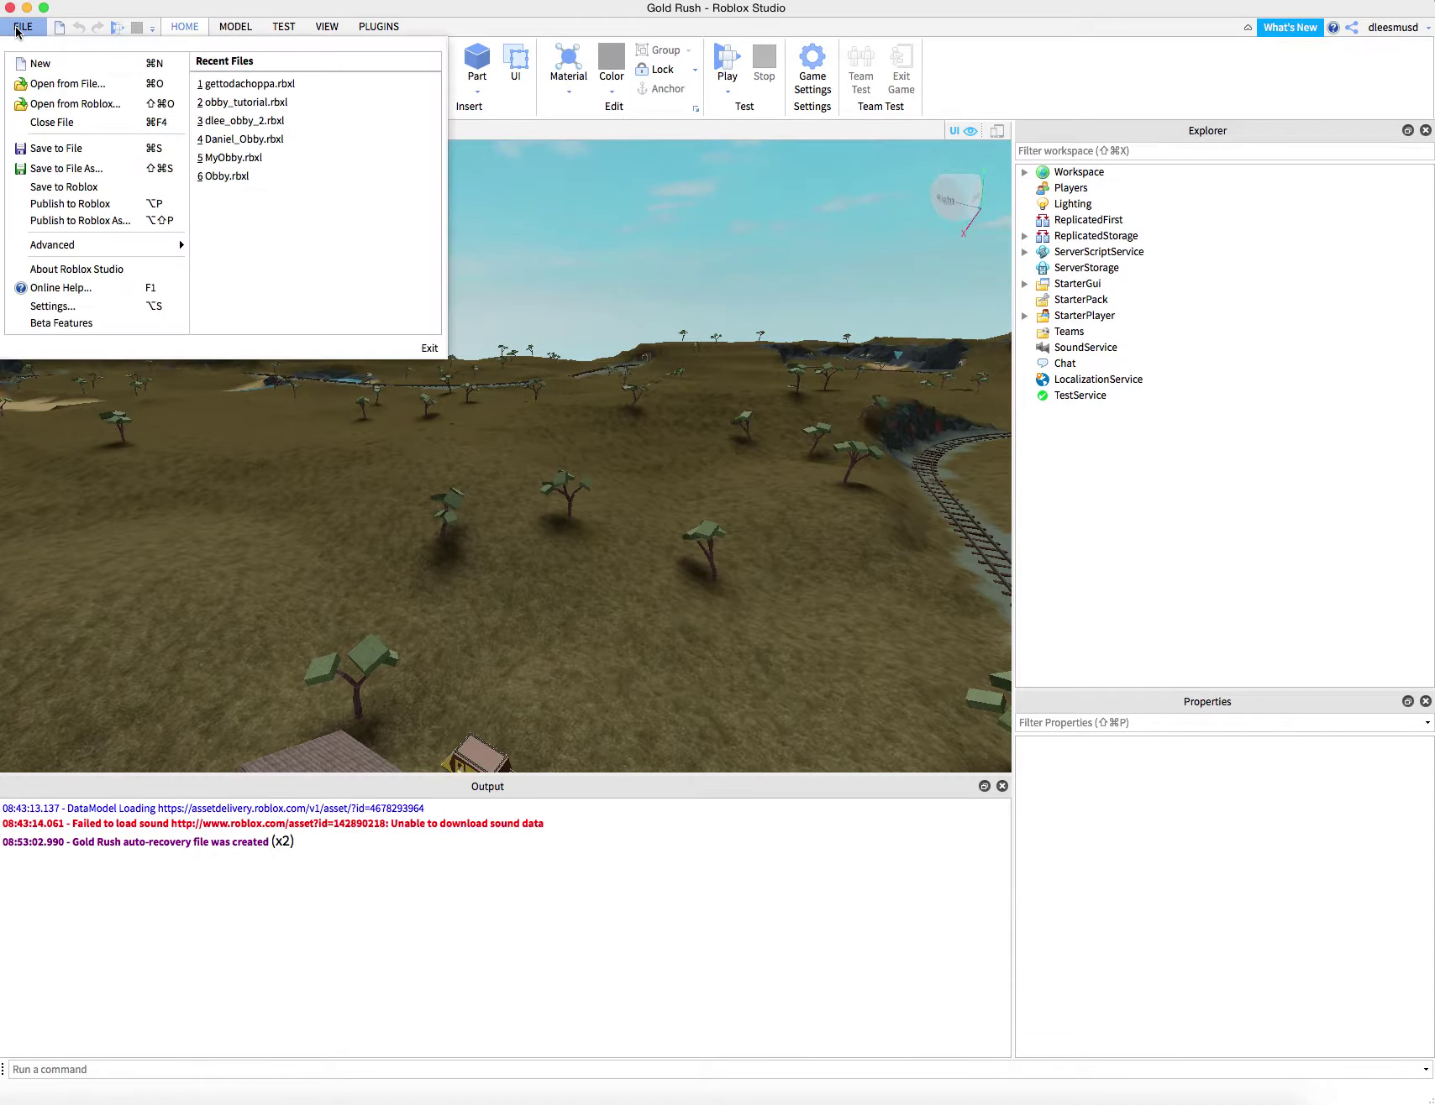
{"action": "left_click", "coordinate": [130, 15]}
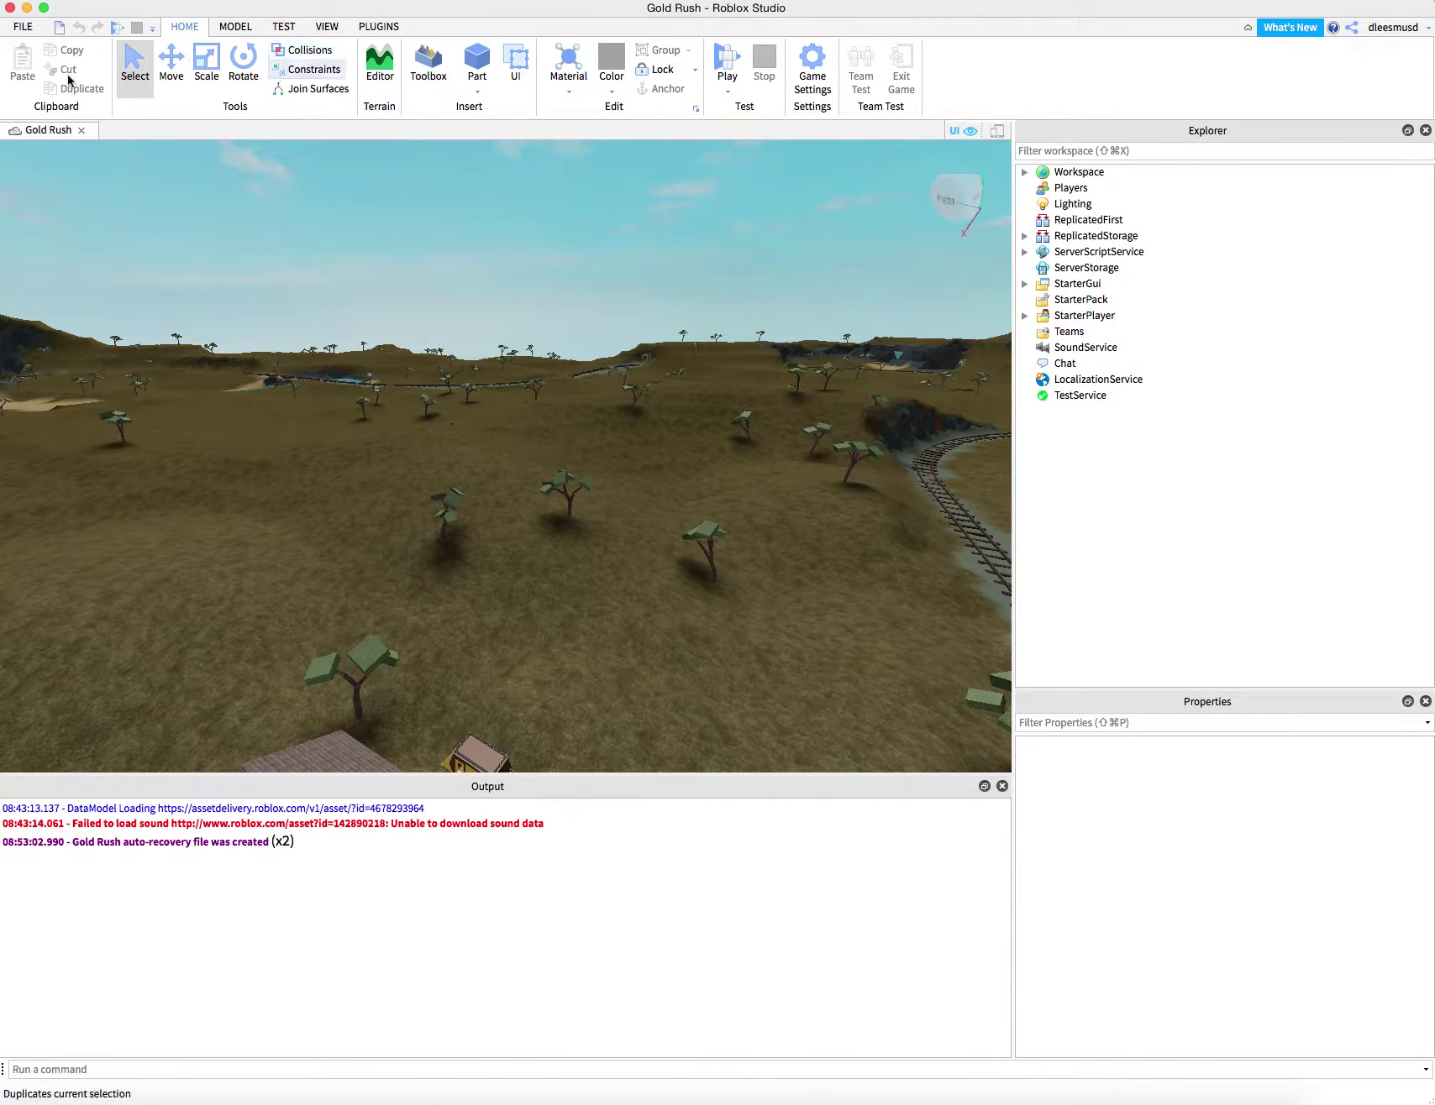
{"action": "left_click", "coordinate": [20, 28]}
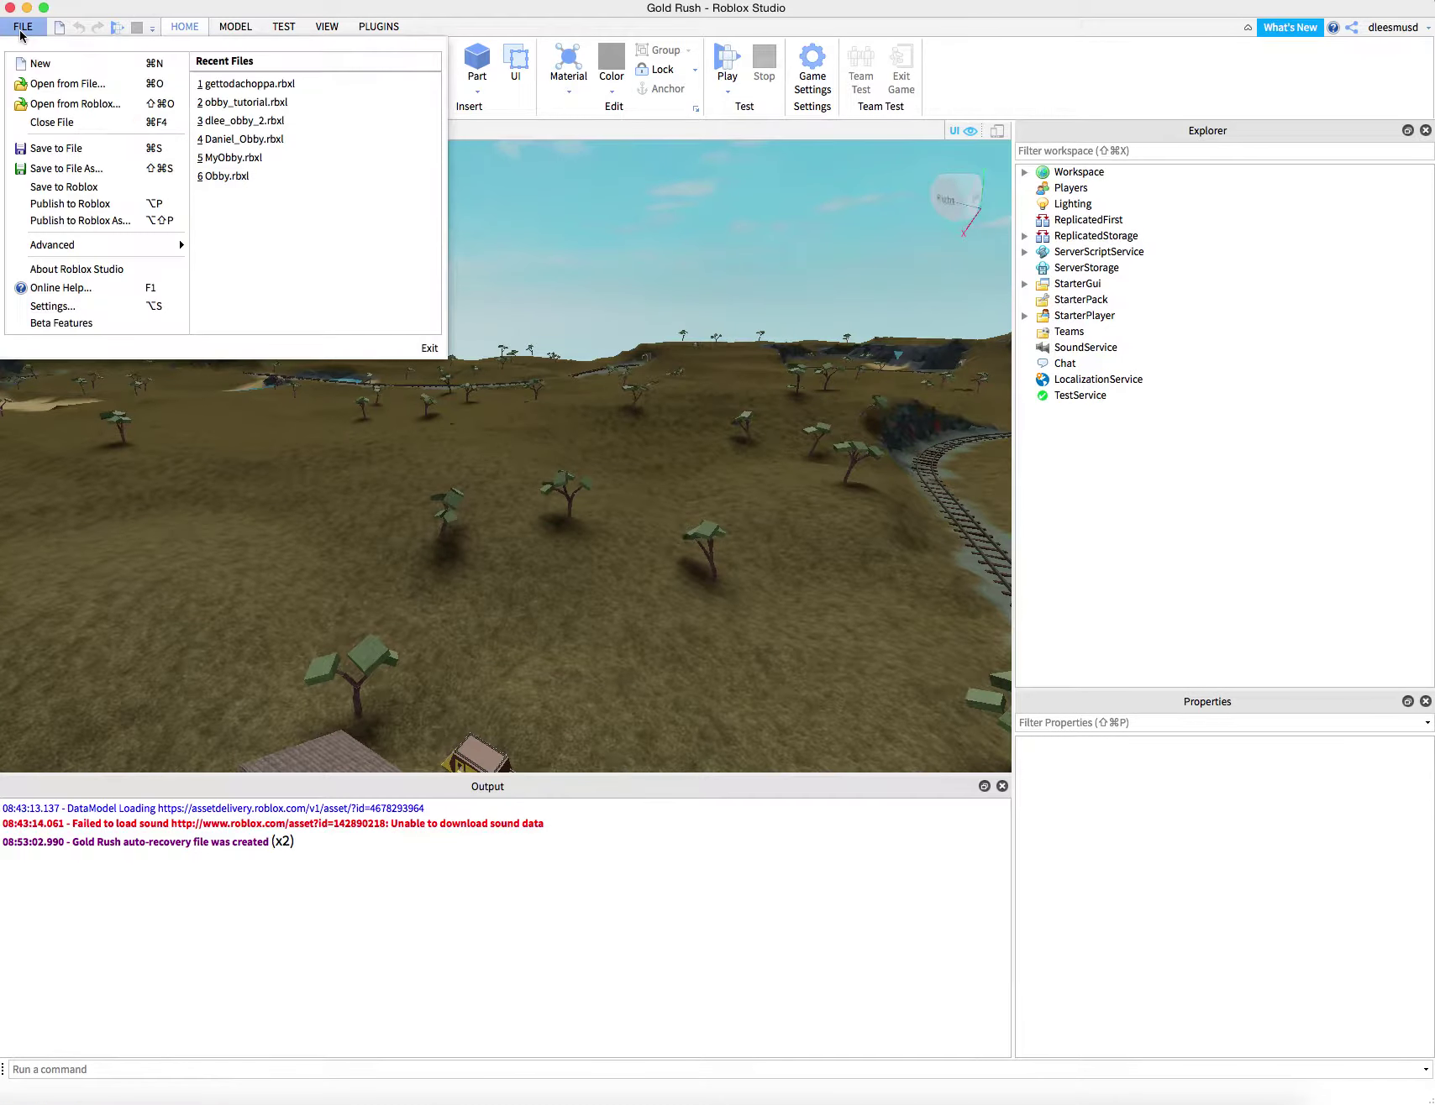
{"action": "left_click", "coordinate": [63, 104]}
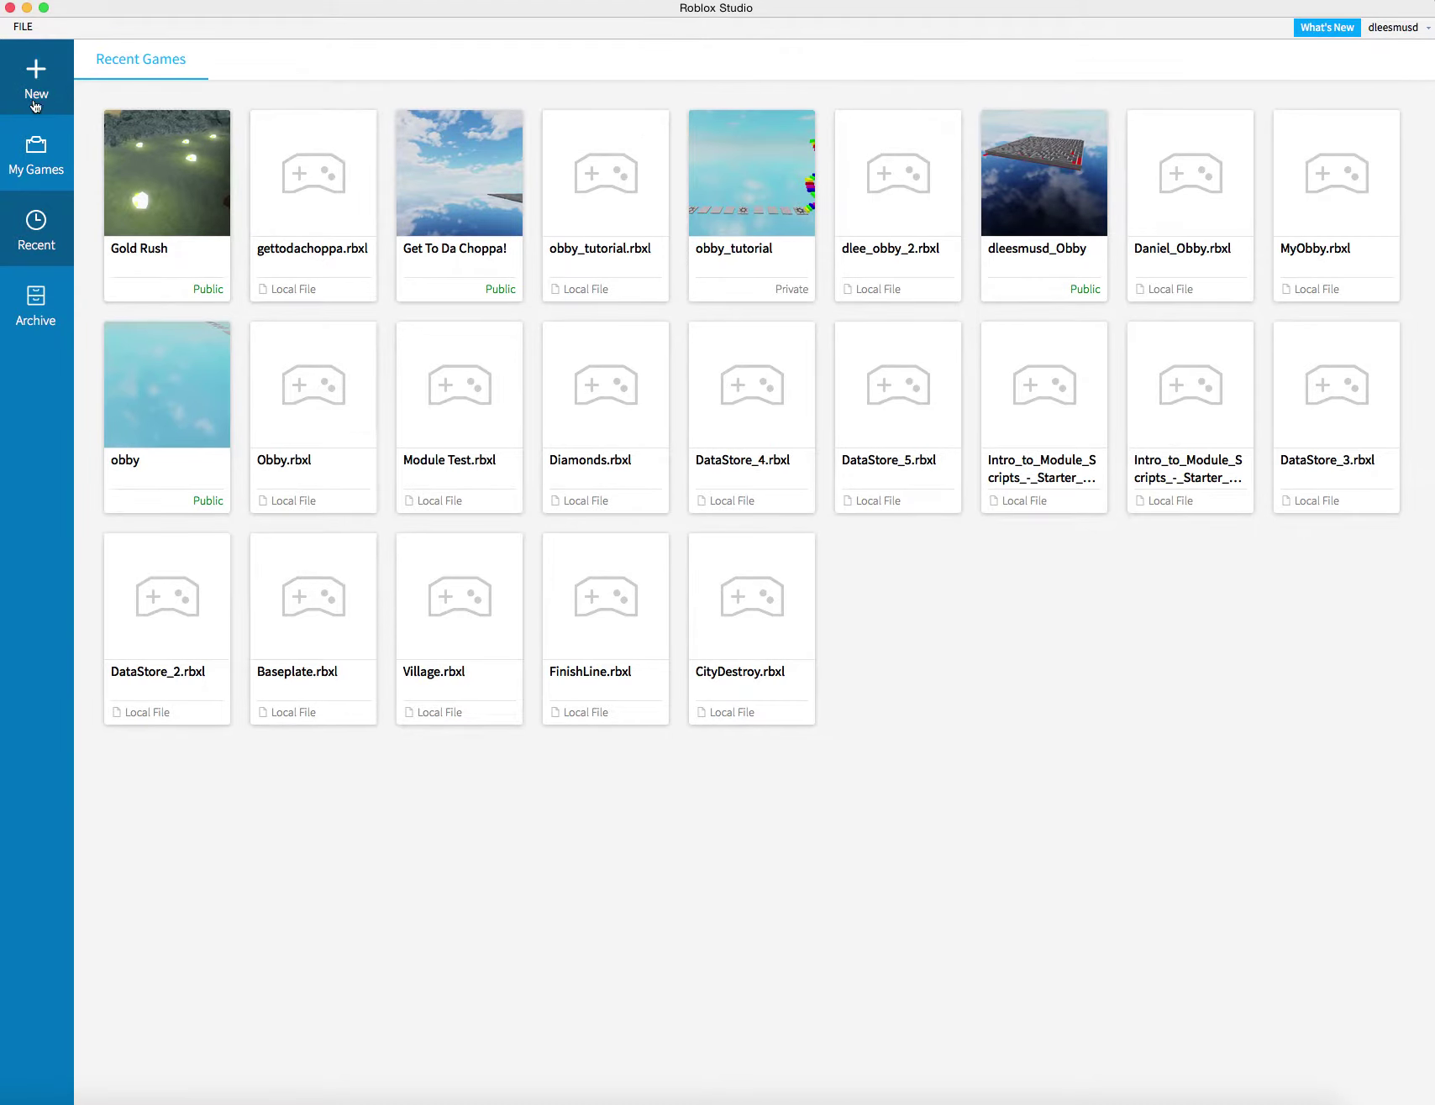
{"action": "left_click", "coordinate": [37, 78]}
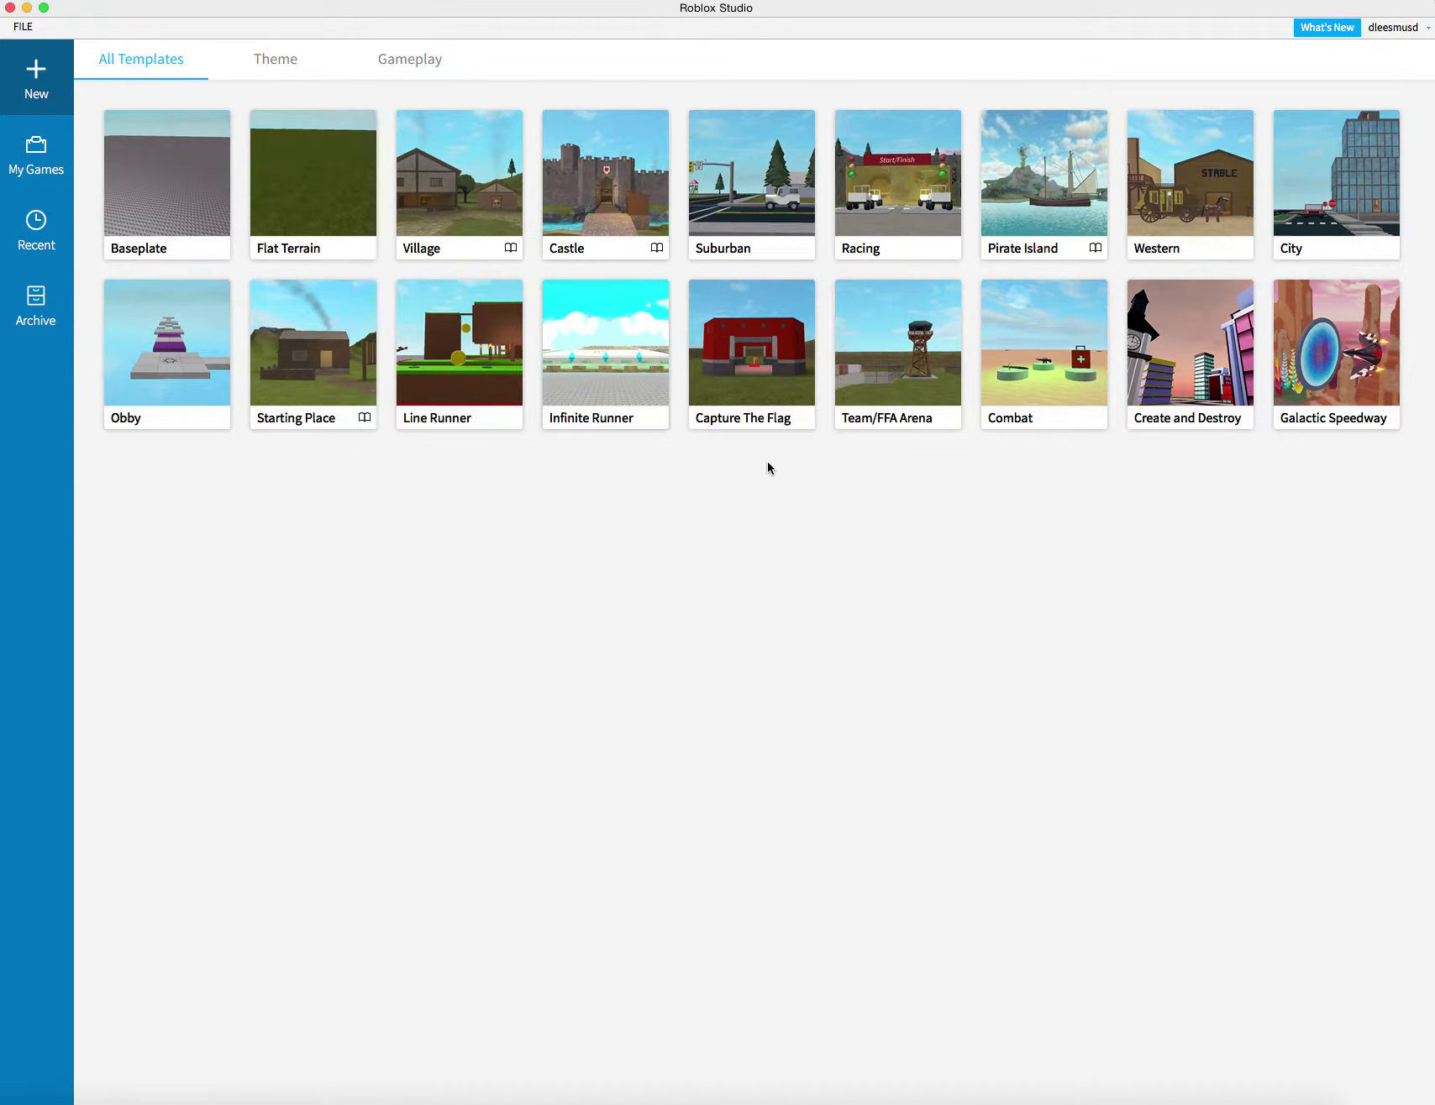
{"action": "left_click", "coordinate": [1183, 197]}
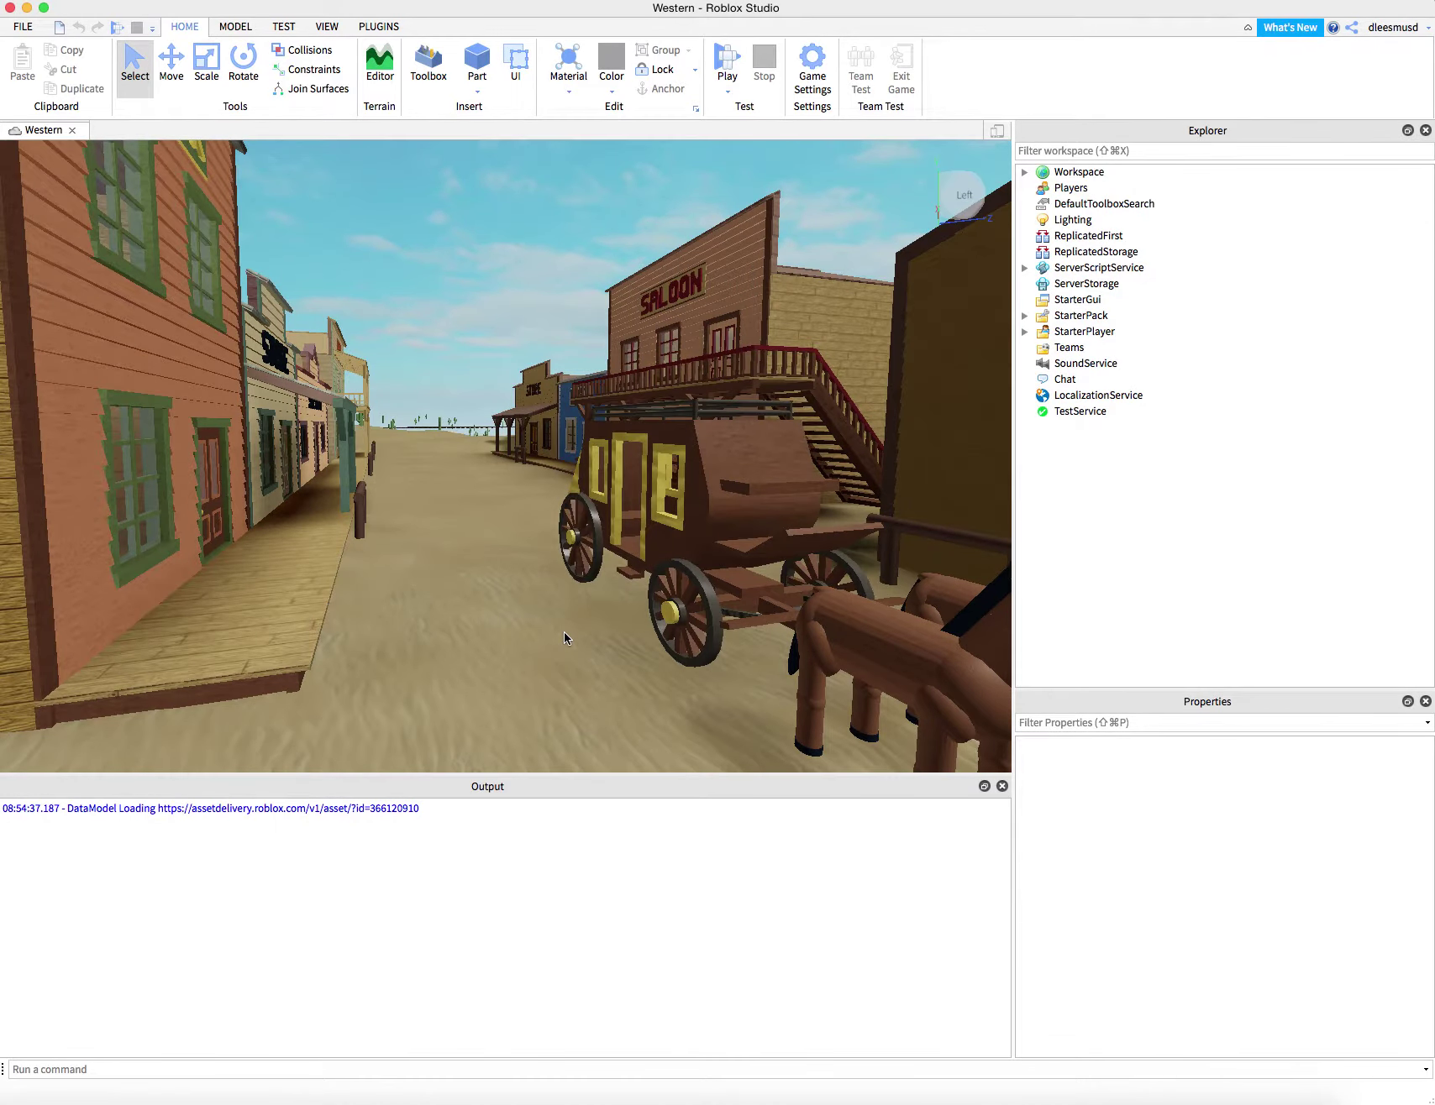
- Select the stagecoach in front of the stable for moving and turn on collisions
{"action": "scroll", "coordinate": [564, 635], "scroll_direction": "up", "scroll_amount": 5}
{"action": "scroll", "coordinate": [563, 634], "scroll_direction": "down", "scroll_amount": 6}
{"action": "mouse_move", "coordinate": [564, 635]}
{"action": "right_mouse_down"}
{"action": "mouse_move", "coordinate": [545, 620]}
{"action": "mouse_move", "coordinate": [567, 619]}
{"action": "mouse_move", "coordinate": [556, 626]}
{"action": "right_mouse_up"}
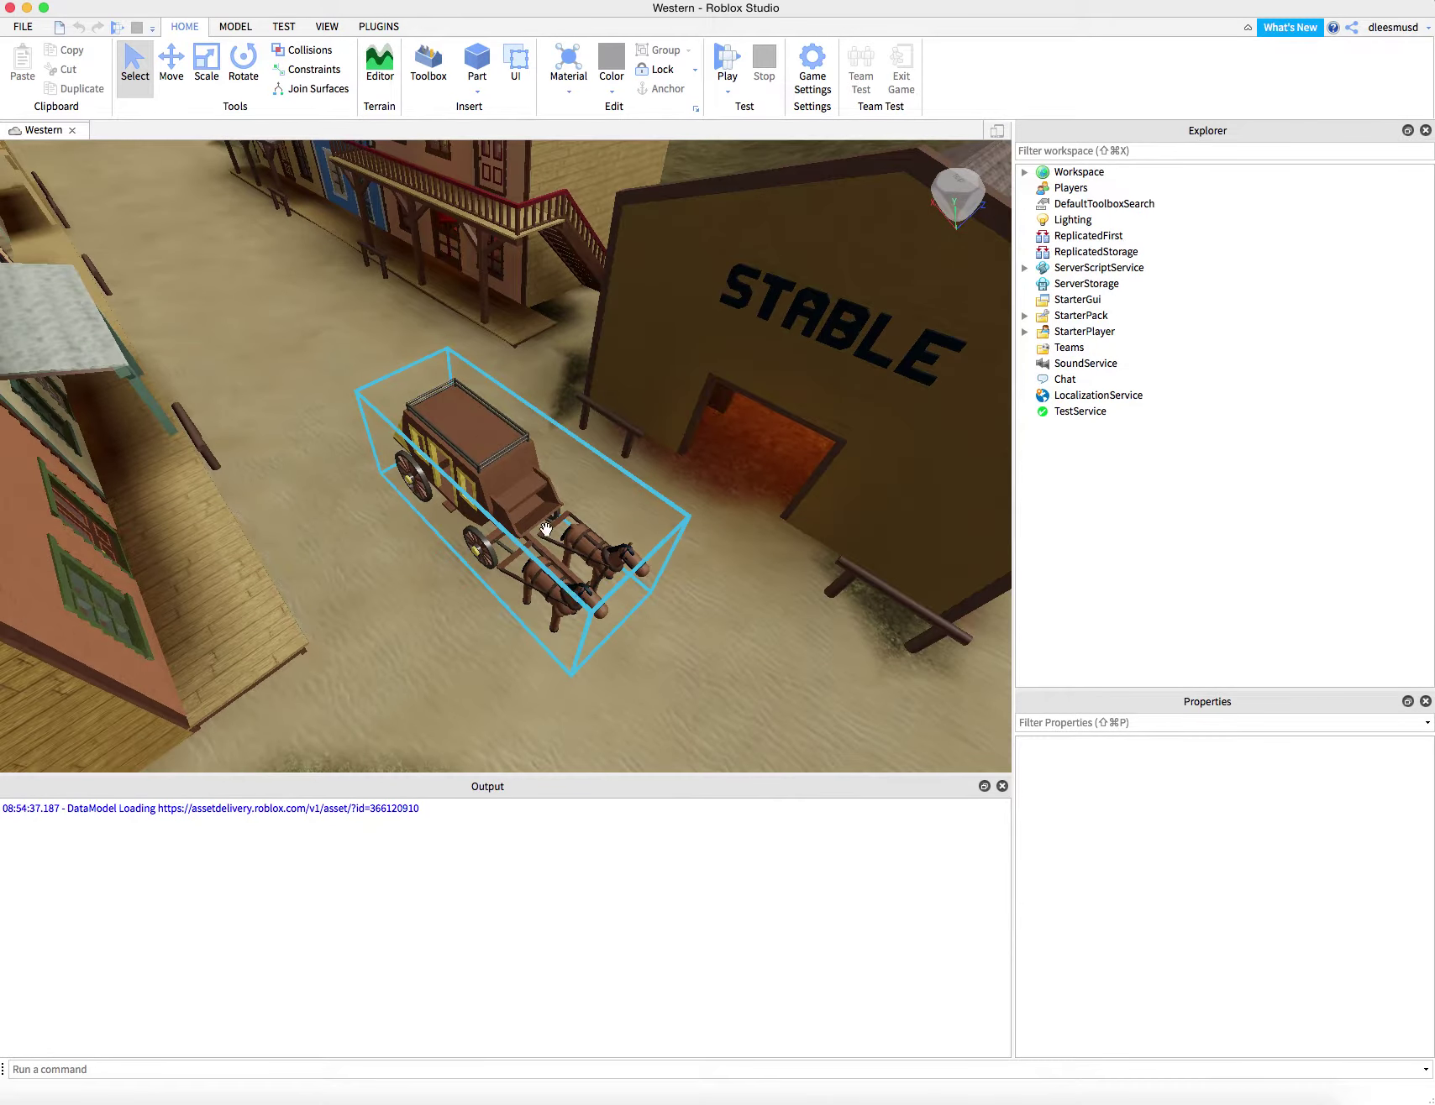
{"action": "right_click_drag", "start_coordinate": [510, 509], "coordinate": [525, 552]}
{"action": "left_click", "coordinate": [325, 27]}
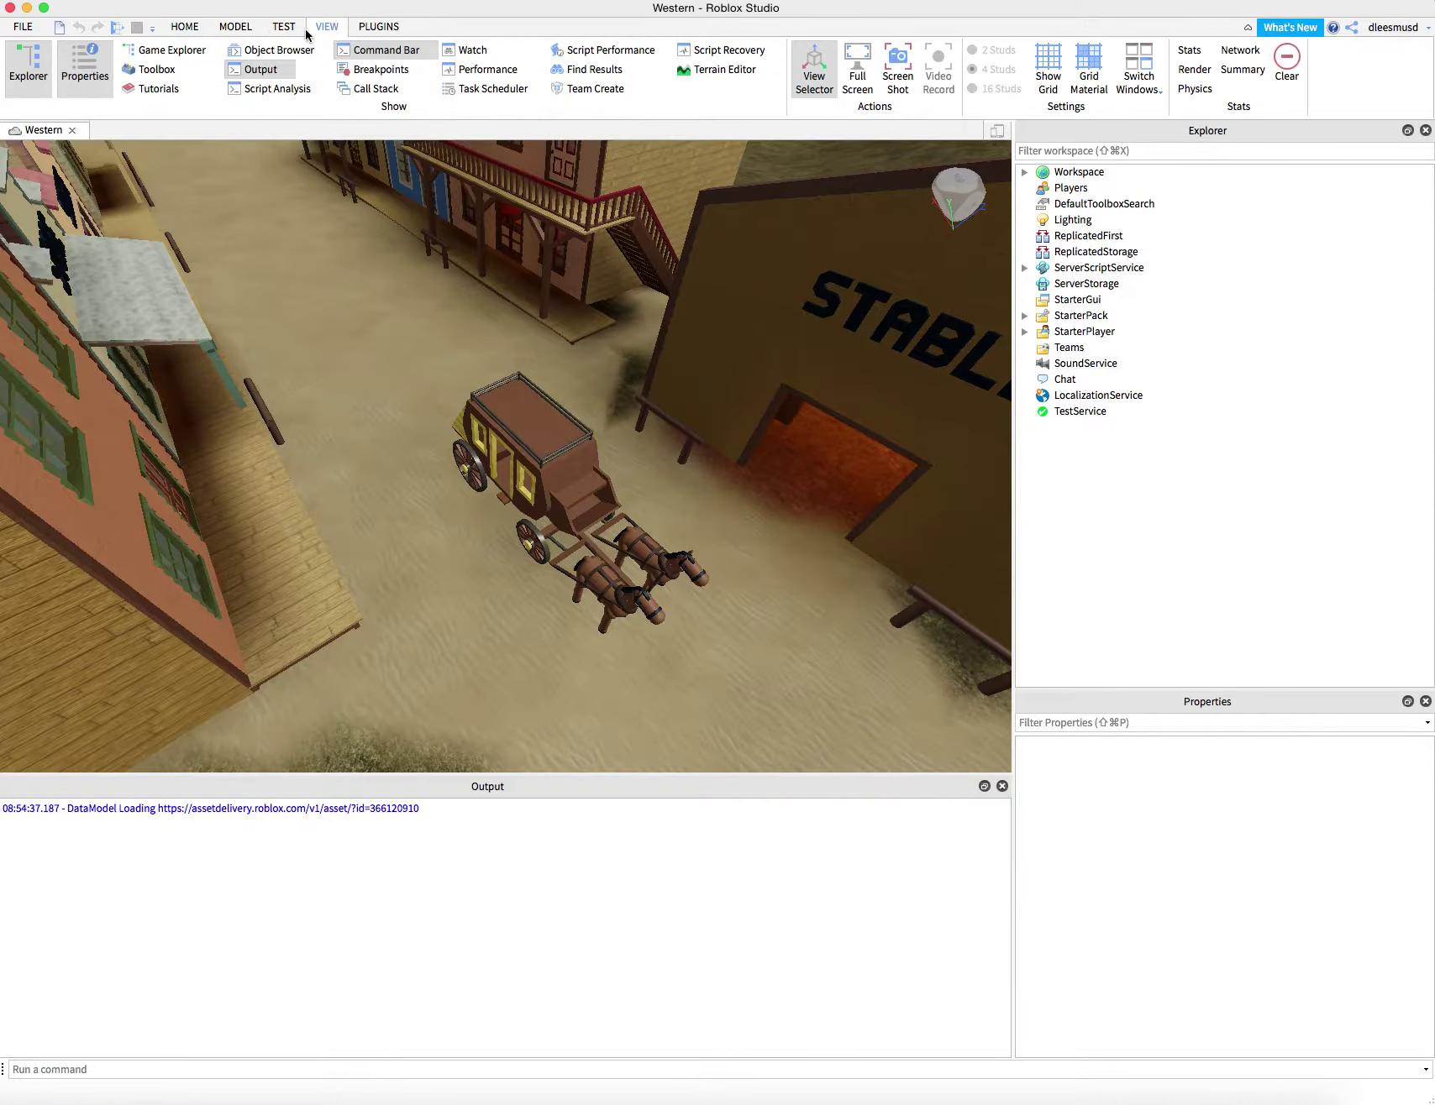
{"action": "left_click", "coordinate": [283, 27]}
{"action": "left_click", "coordinate": [238, 28]}
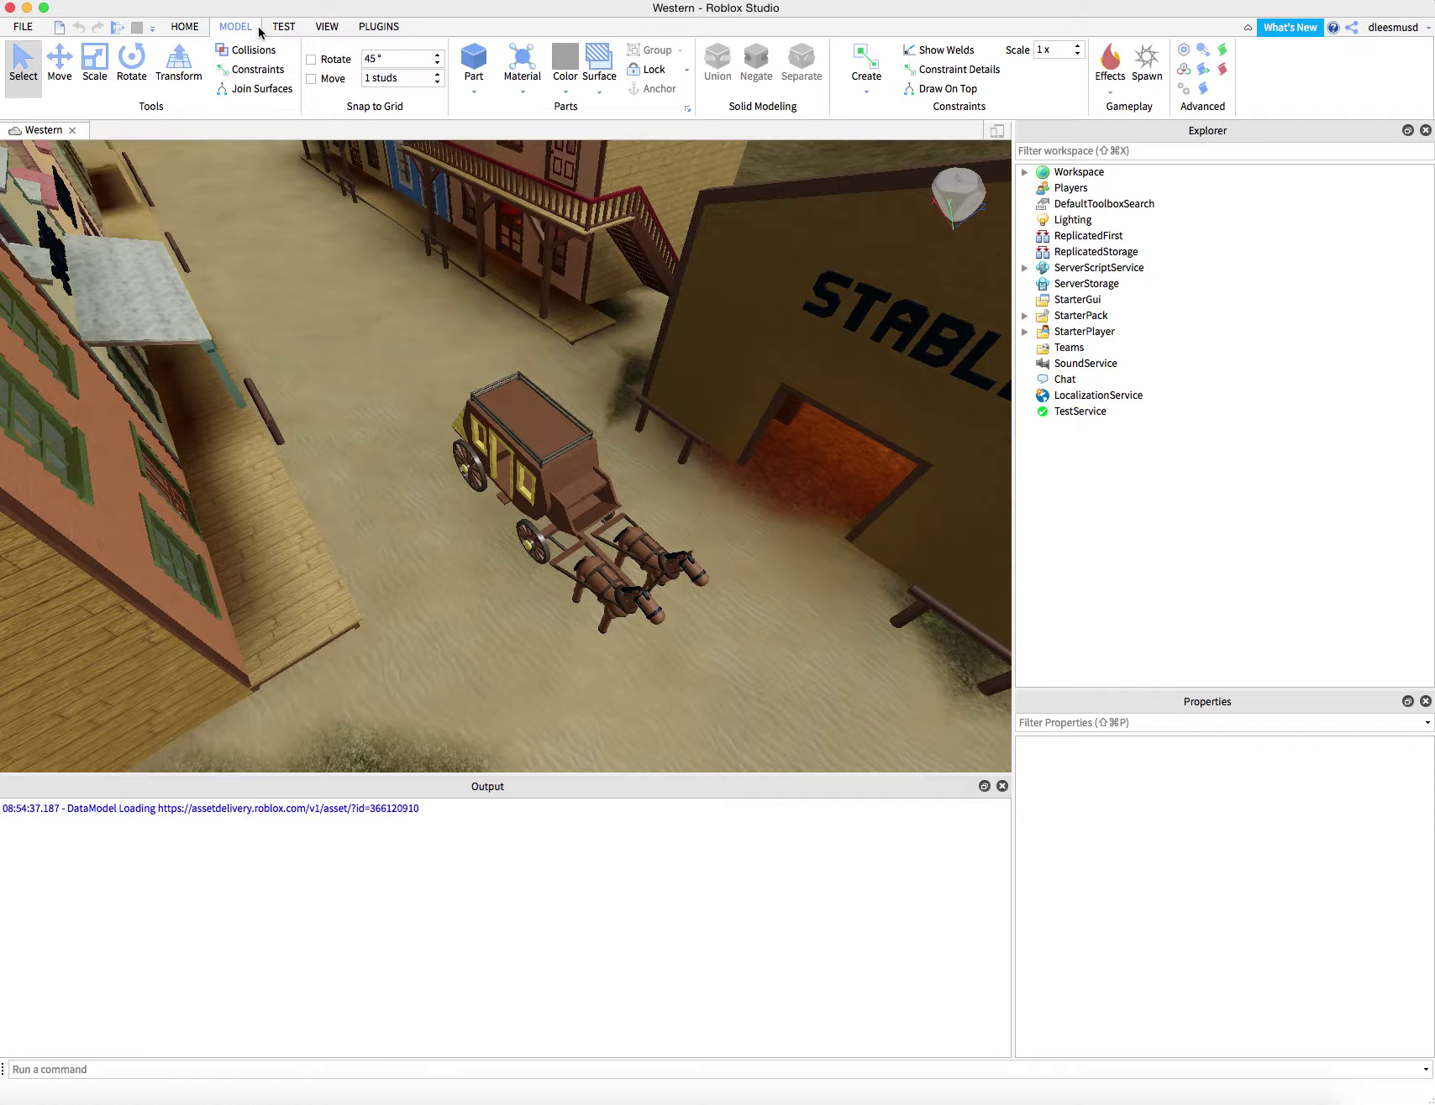
{"action": "left_click", "coordinate": [267, 30]}
{"action": "left_click", "coordinate": [235, 30]}
{"action": "left_click", "coordinate": [615, 502]}
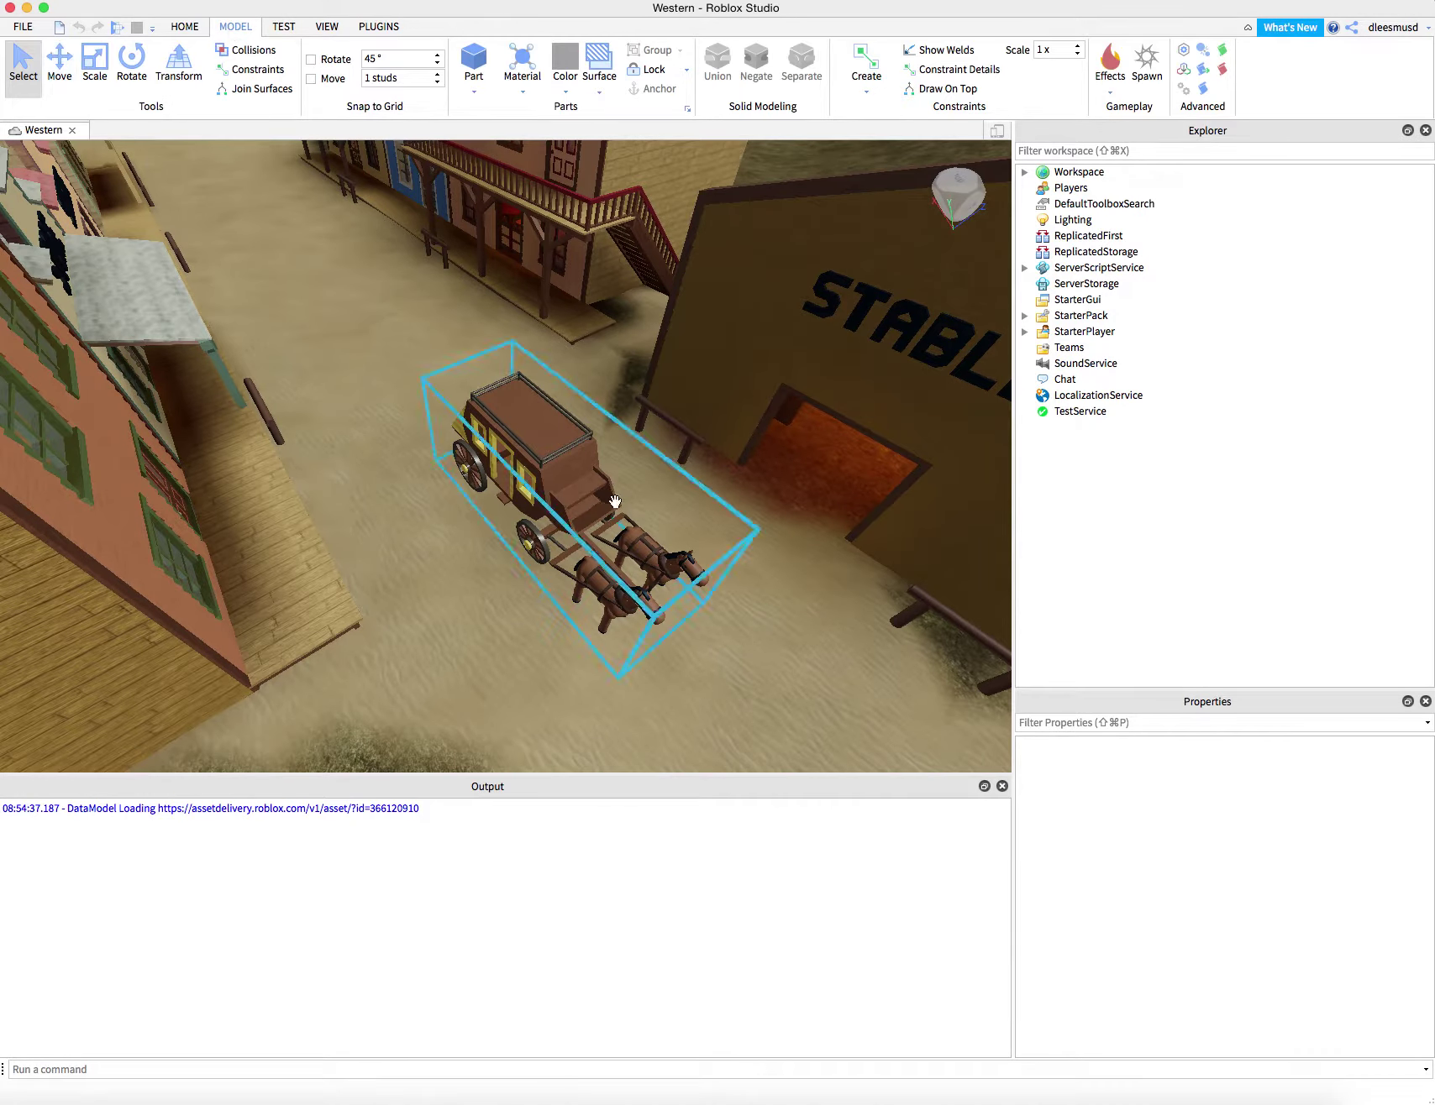
{"action": "left_click", "coordinate": [614, 502]}
{"action": "left_click", "coordinate": [59, 61]}
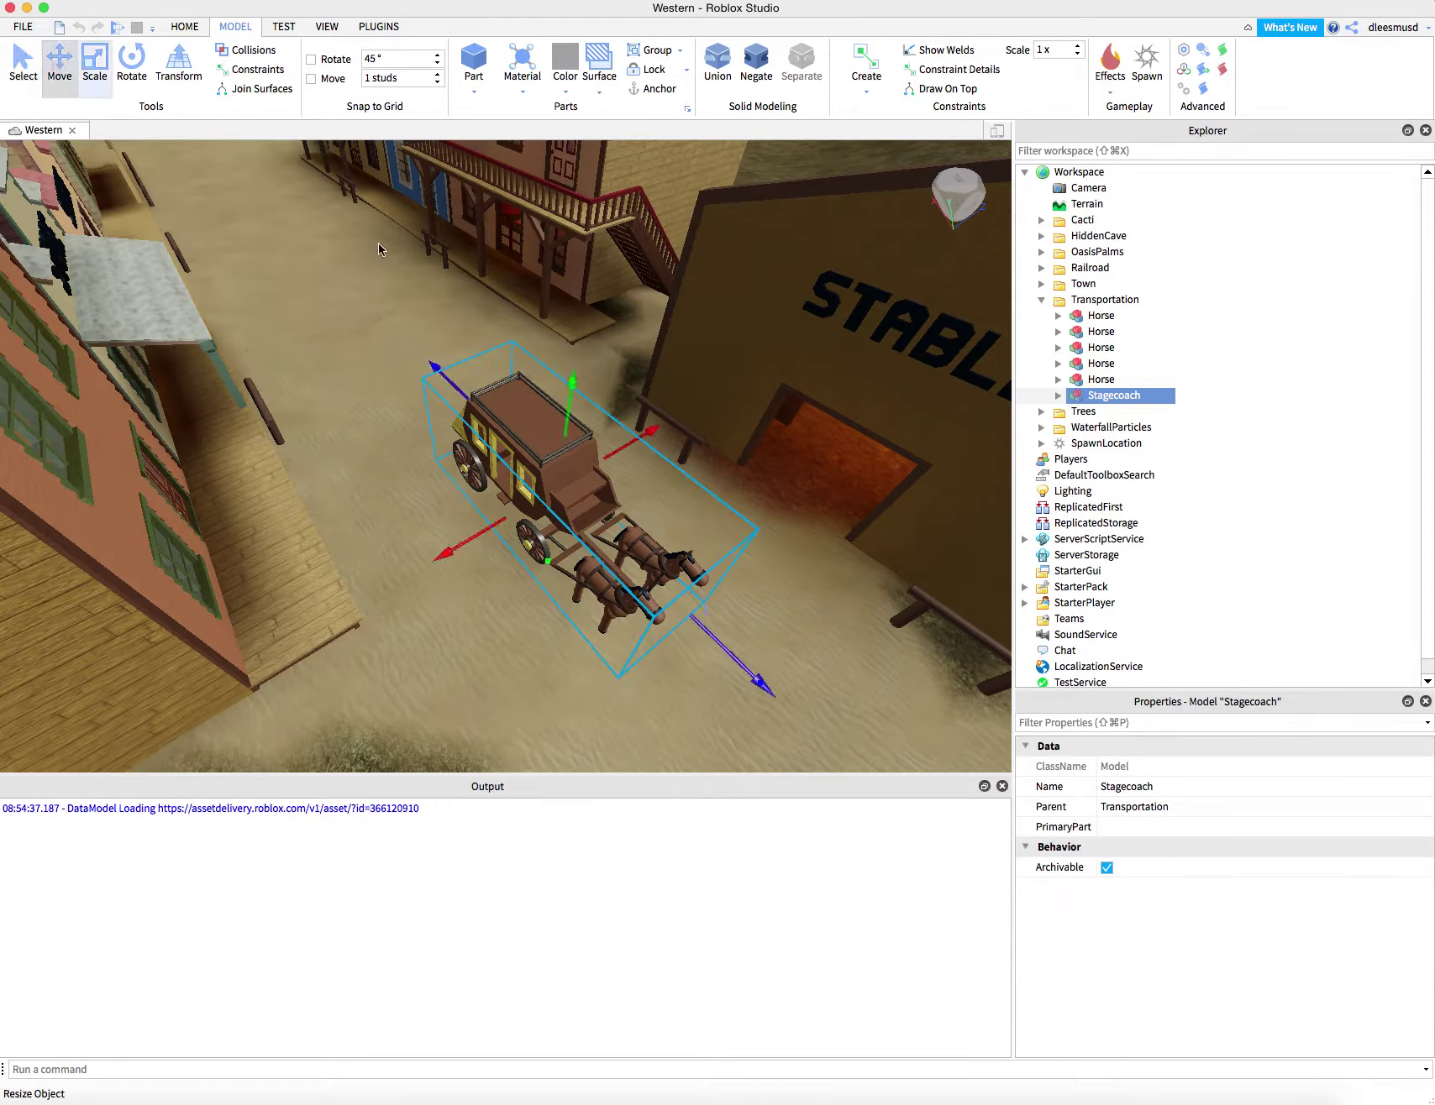
{"action": "left_click", "coordinate": [246, 50]}
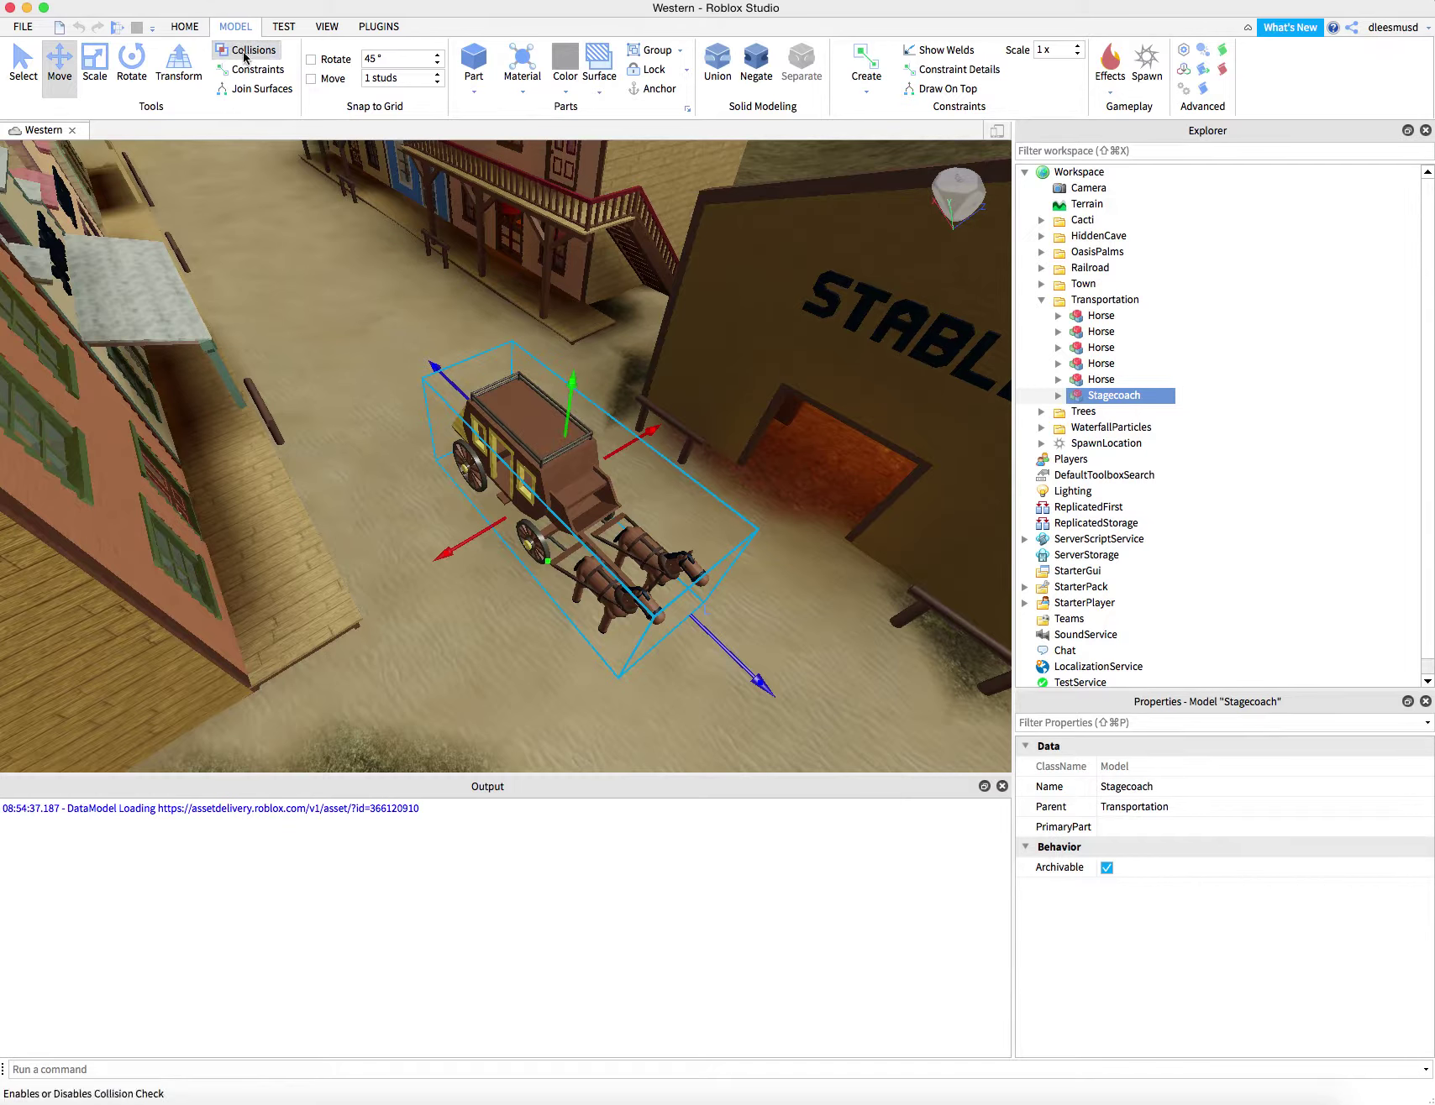
- Raise the stagecoach off the ground and move it forward past the corner of the stable, away from the saloon
{"action": "mouse_move", "coordinate": [571, 382]}
{"action": "left_mouse_down"}
{"action": "mouse_move", "coordinate": [573, 330]}
{"action": "mouse_move", "coordinate": [561, 500]}
{"action": "mouse_move", "coordinate": [590, 384]}
{"action": "left_mouse_up"}
{"action": "right_click_drag", "start_coordinate": [643, 673], "coordinate": [737, 639]}
{"action": "key", "text": "q"}
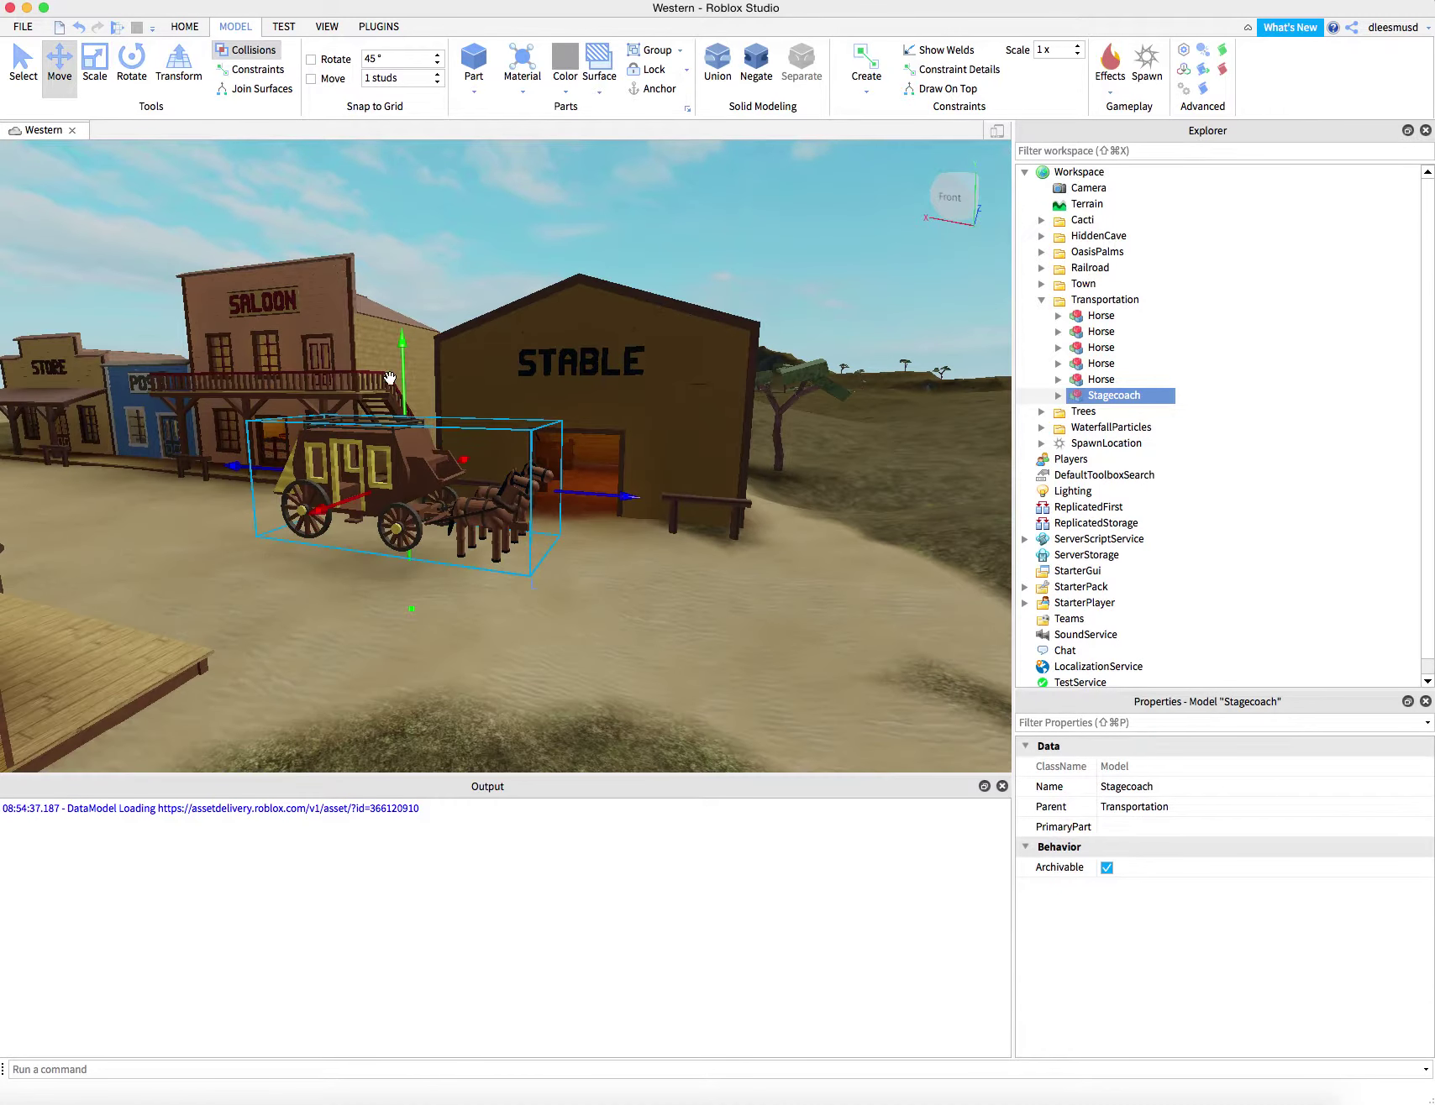
{"action": "left_click_drag", "start_coordinate": [404, 360], "coordinate": [402, 276]}
{"action": "key", "text": "f"}
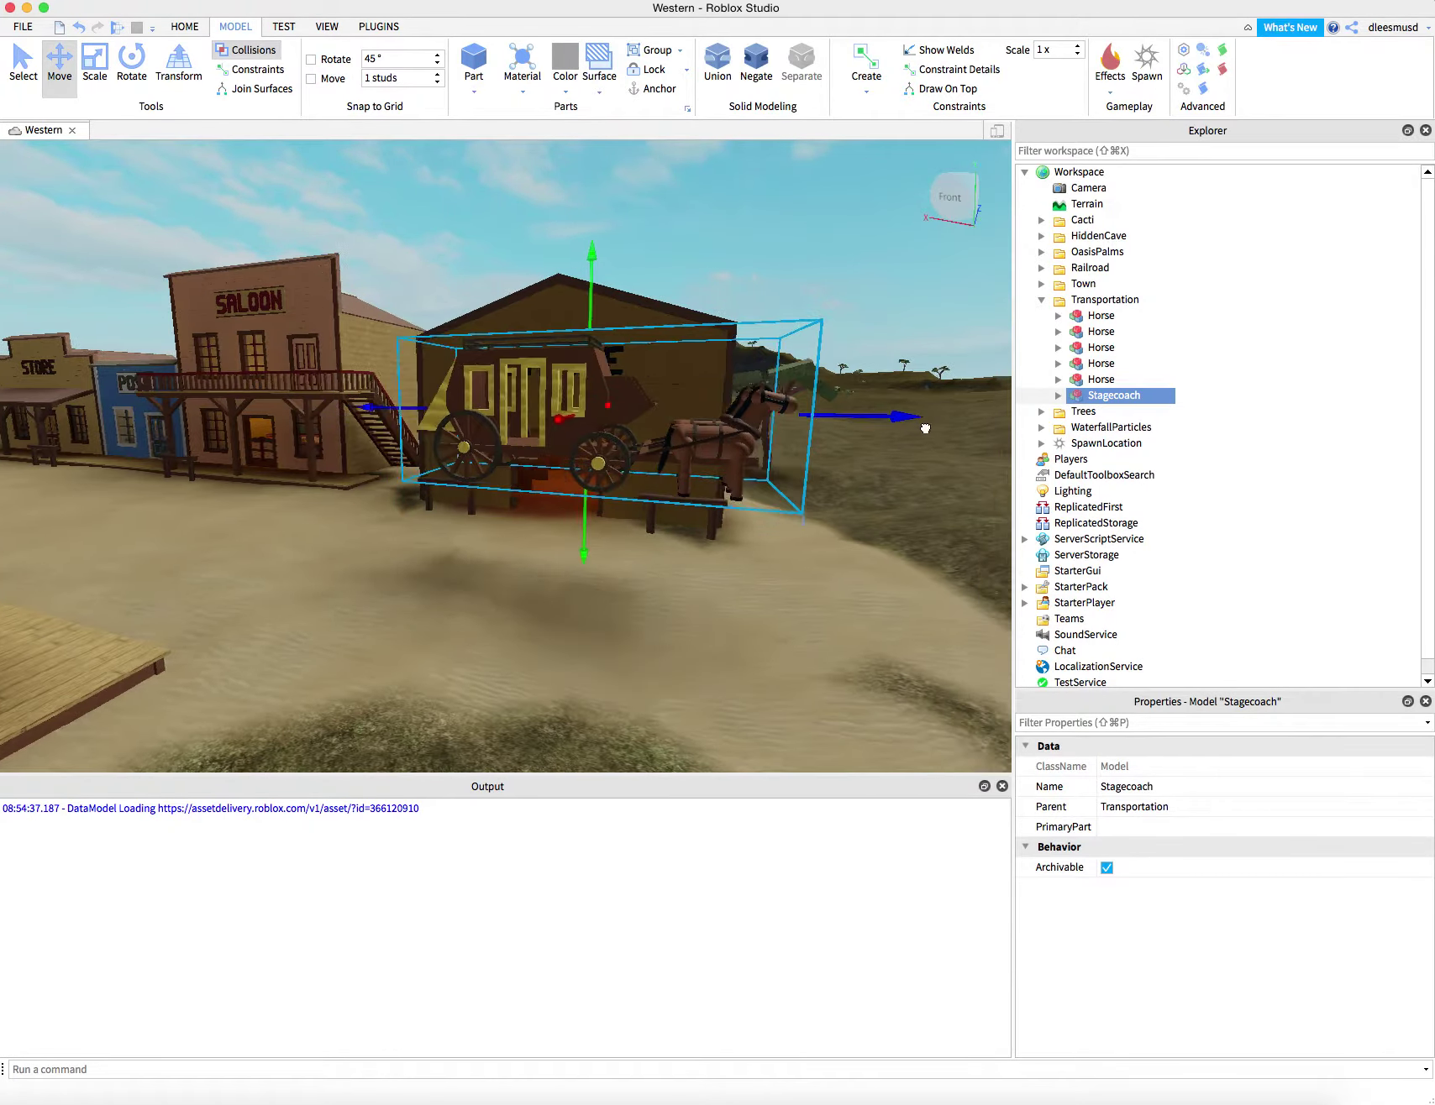
{"action": "key", "text": "a"}
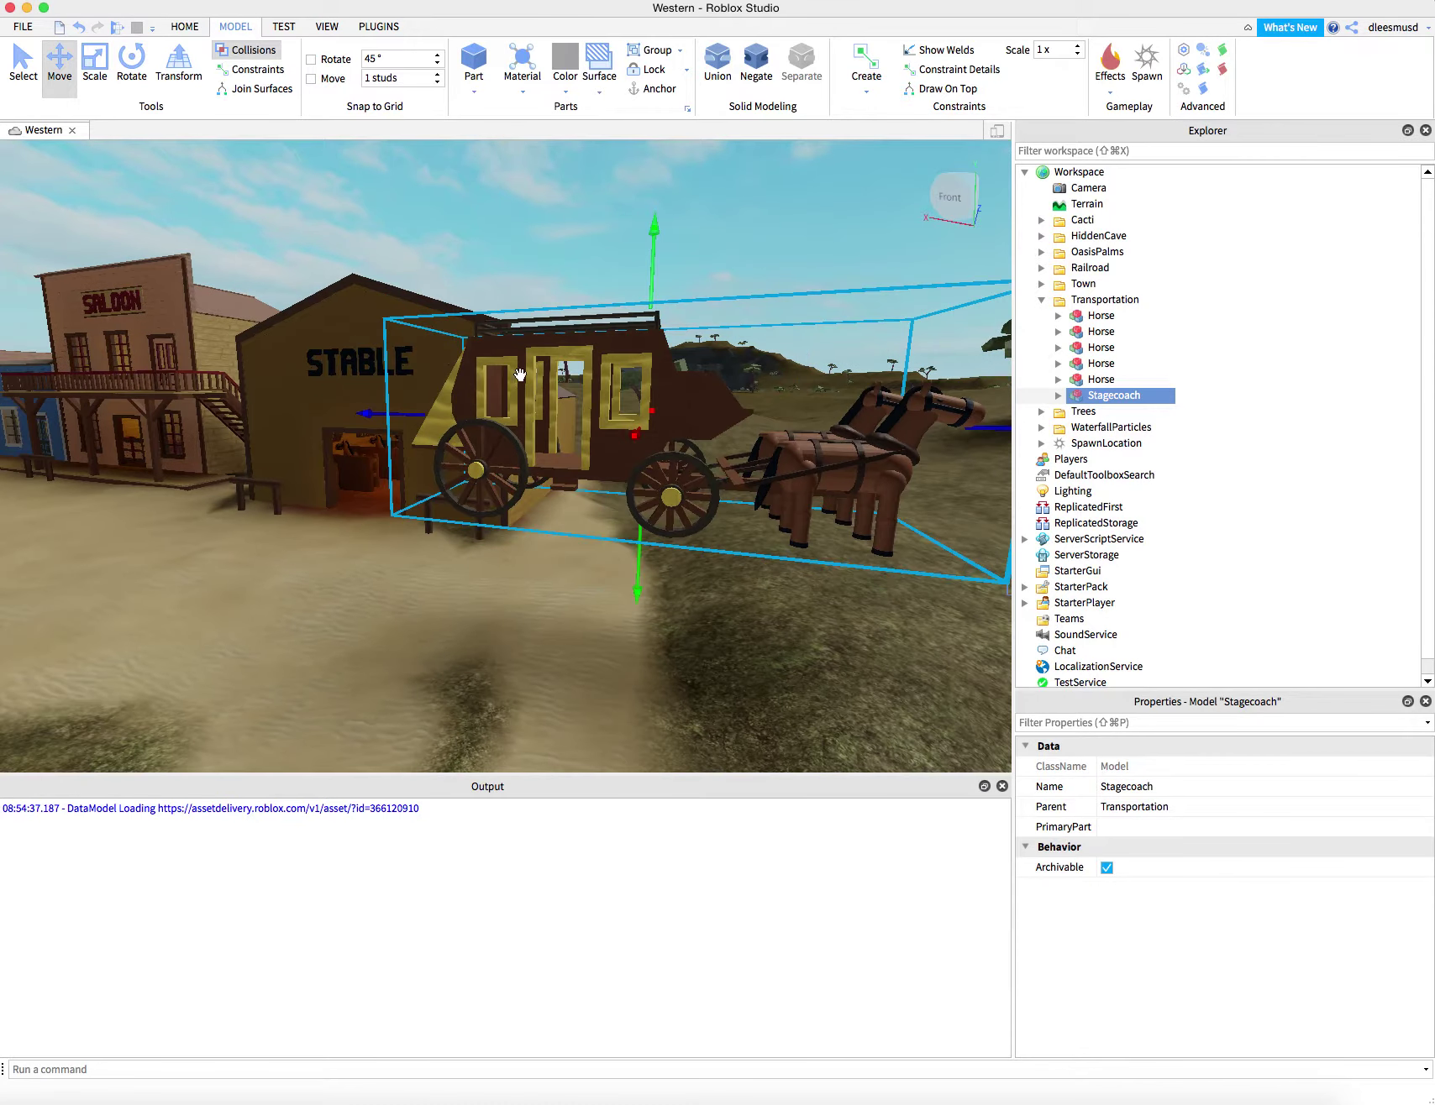
{"action": "key", "text": "s"}
{"action": "key", "text": "a"}
- Rotate the stagecoach a quarter turn about its vertical axis so the horses face the street
{"action": "left_click", "coordinate": [135, 71]}
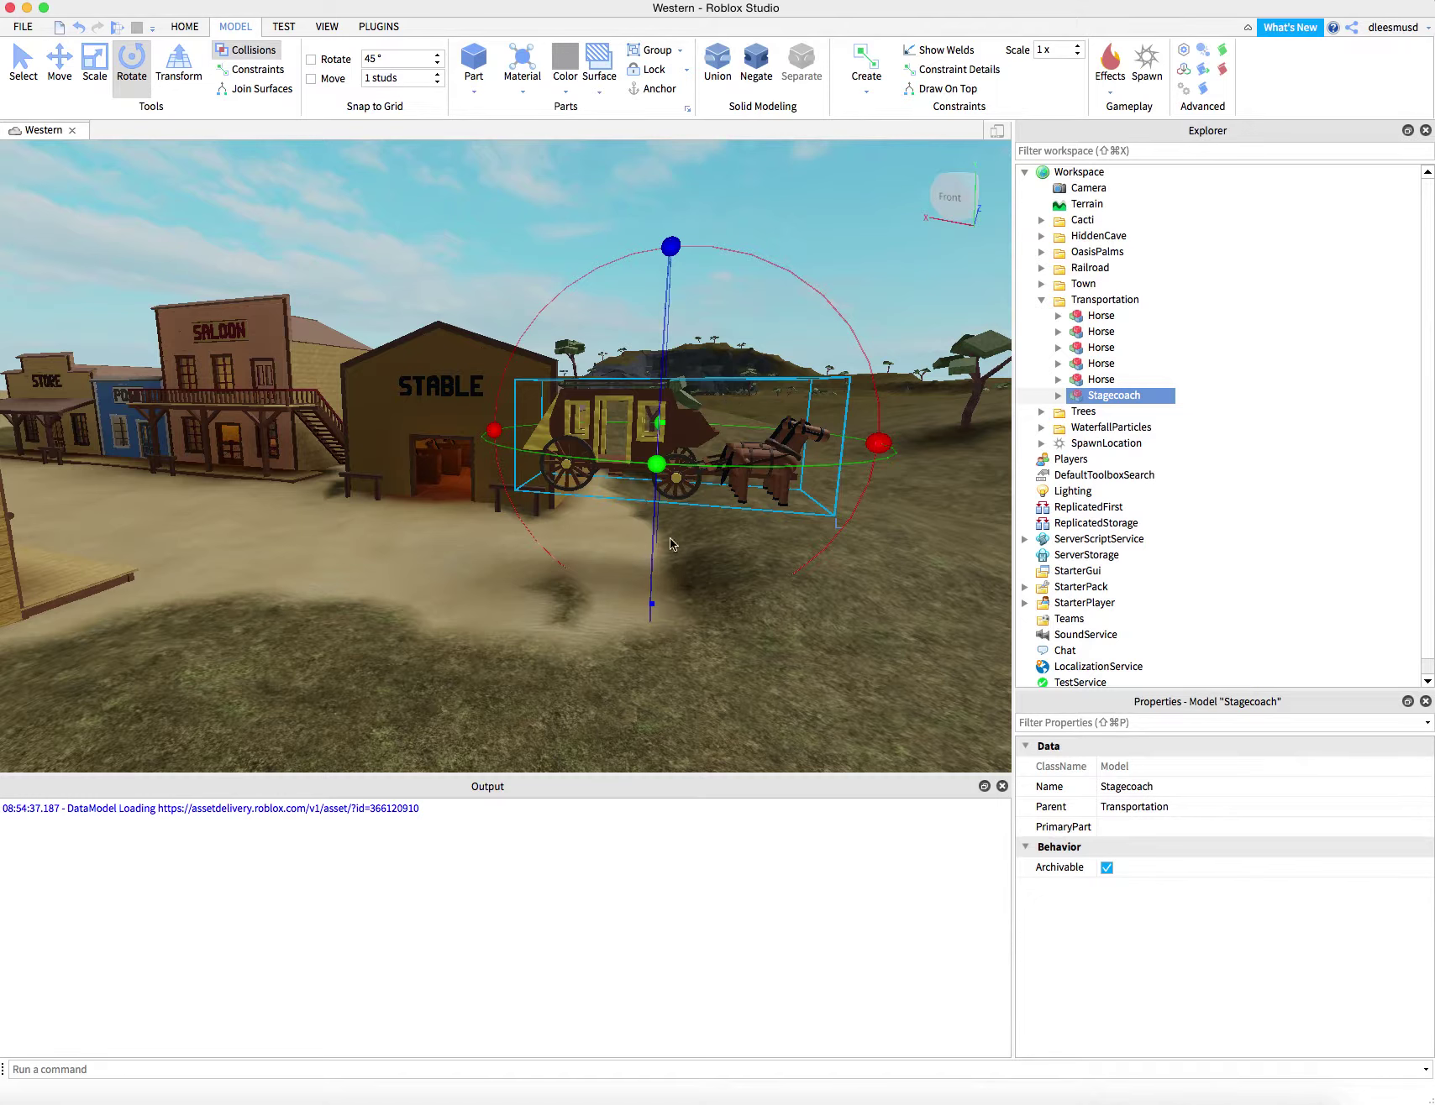
{"action": "left_click_drag", "start_coordinate": [670, 246], "coordinate": [672, 150]}
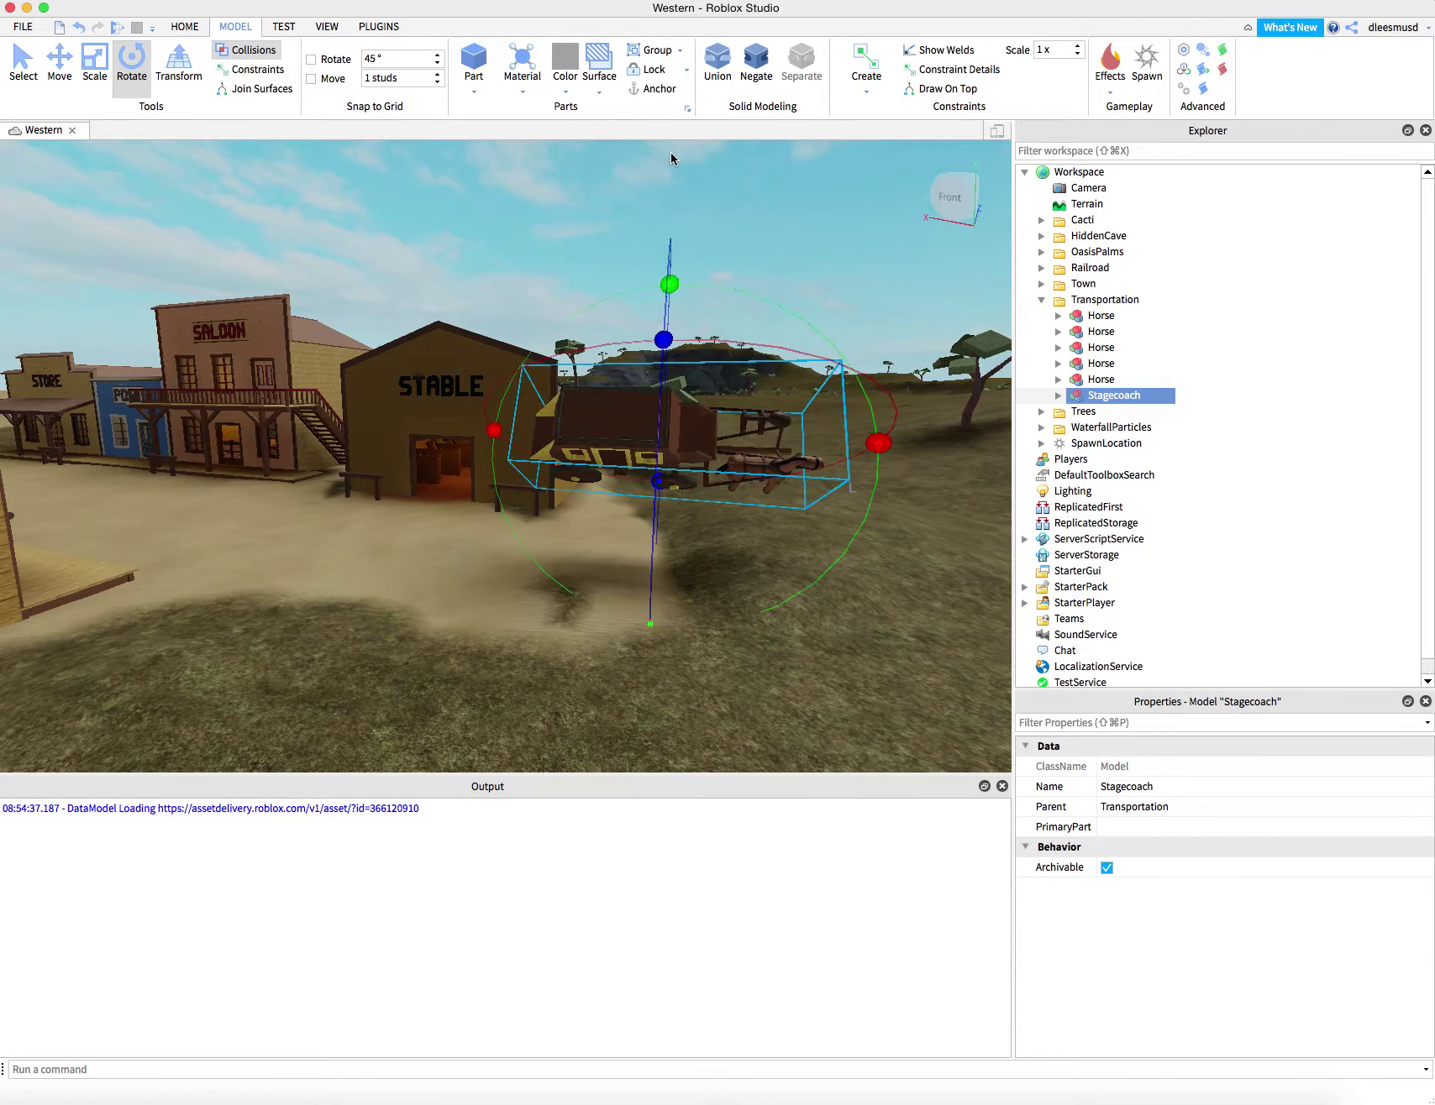
{"action": "left_click_drag", "start_coordinate": [657, 464], "coordinate": [494, 433]}
- Move the stagecoach back from the street so it stands alongside the stable's outer side wall
{"action": "left_click", "coordinate": [59, 63]}
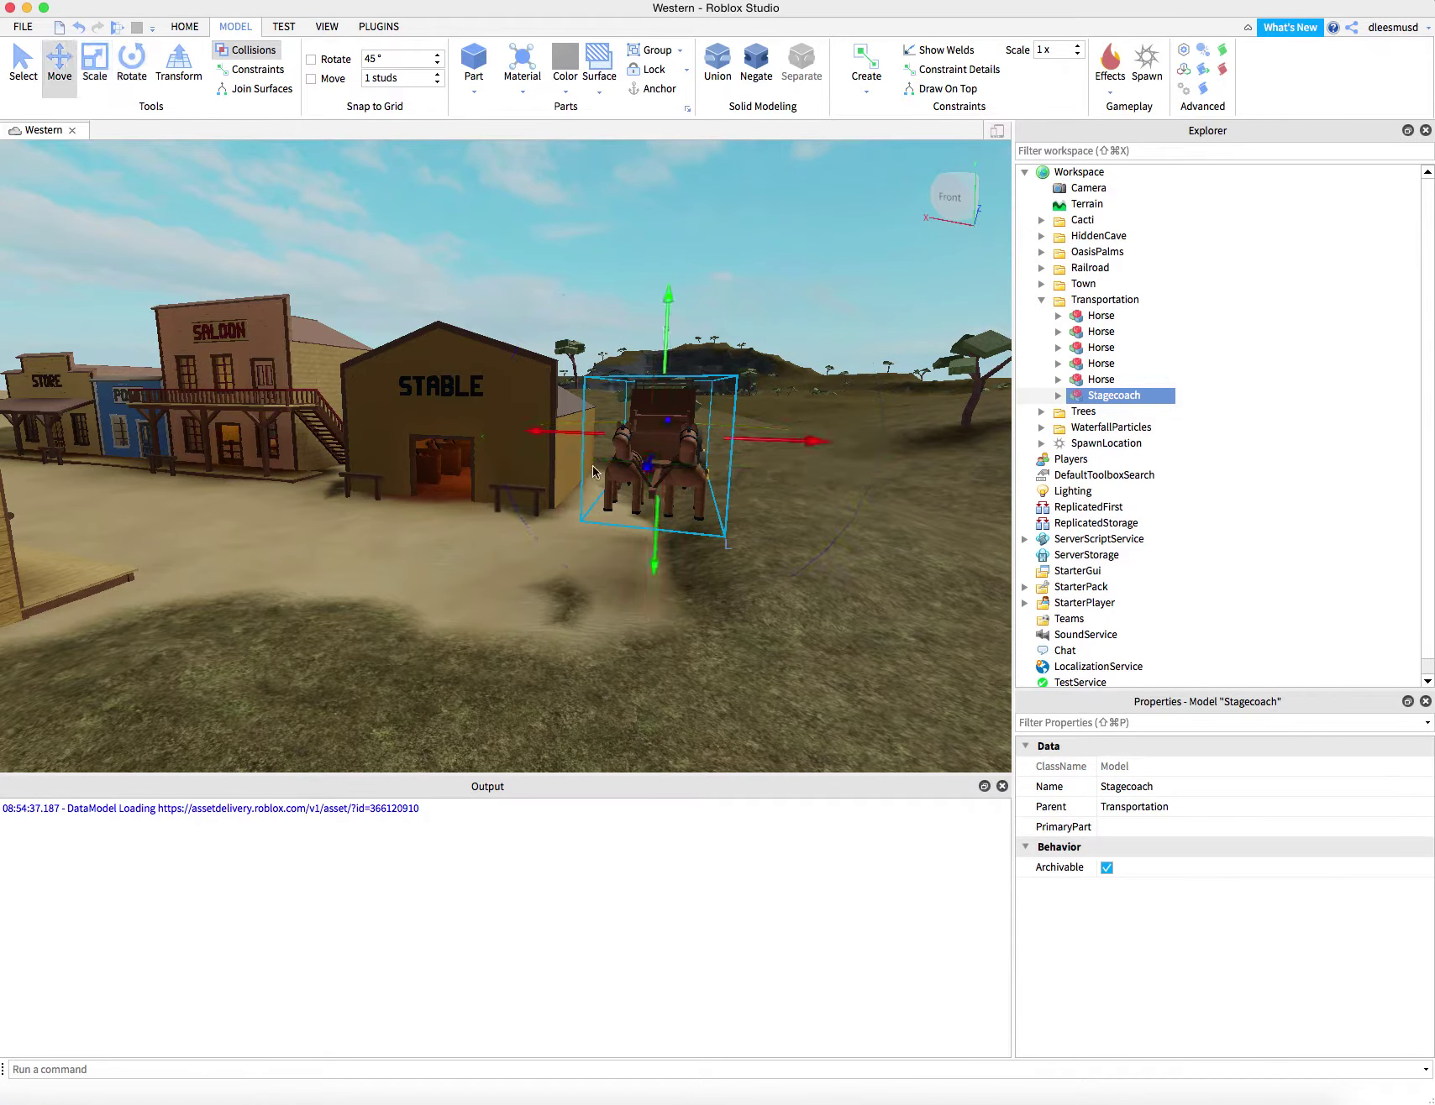
{"action": "left_click_drag", "start_coordinate": [643, 477], "coordinate": [666, 443]}
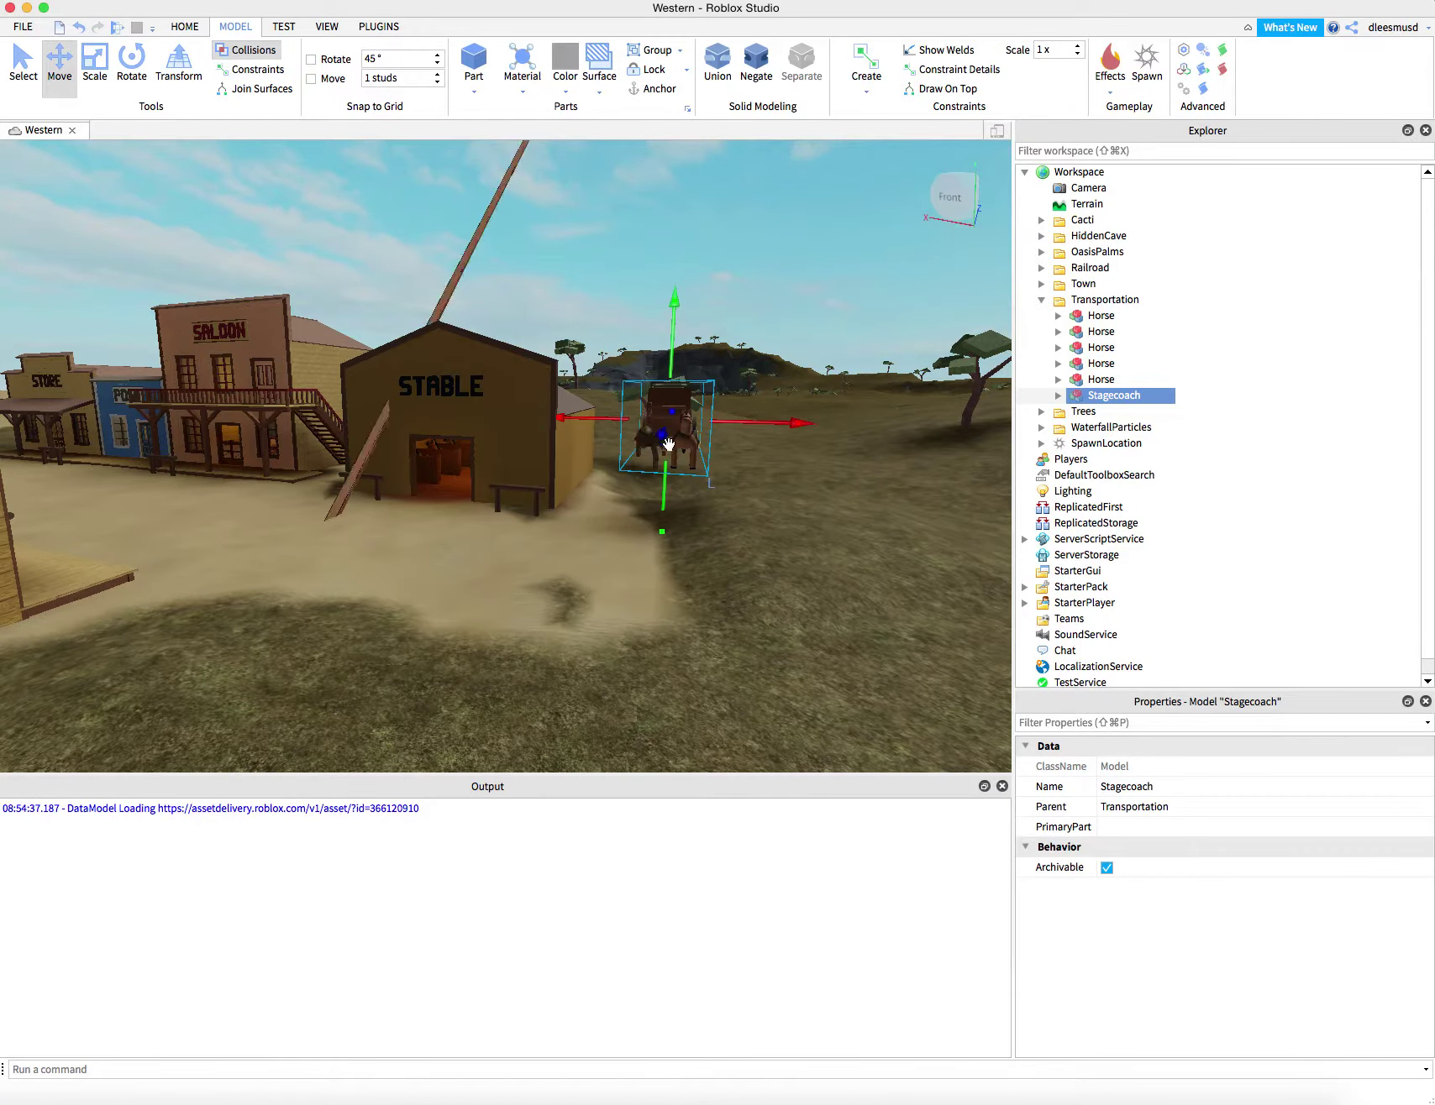
{"action": "right_click_drag", "start_coordinate": [666, 470], "coordinate": [583, 551]}
{"action": "key", "text": "f"}
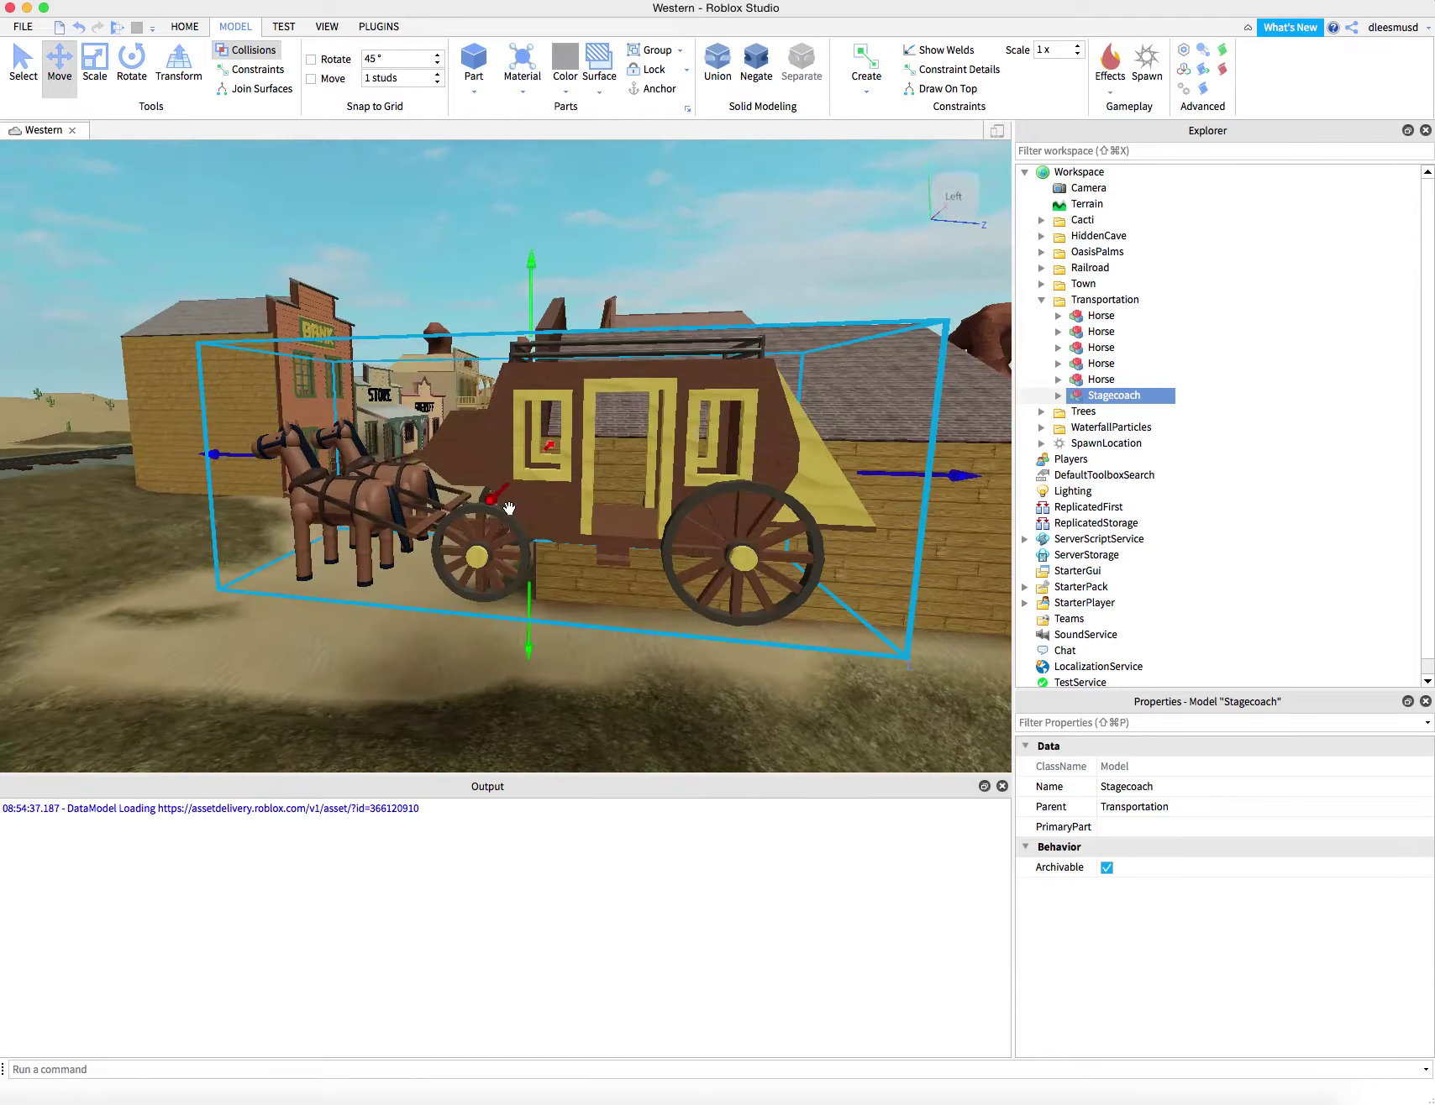
{"action": "scroll", "coordinate": [955, 479], "scroll_direction": "down", "scroll_amount": 5}
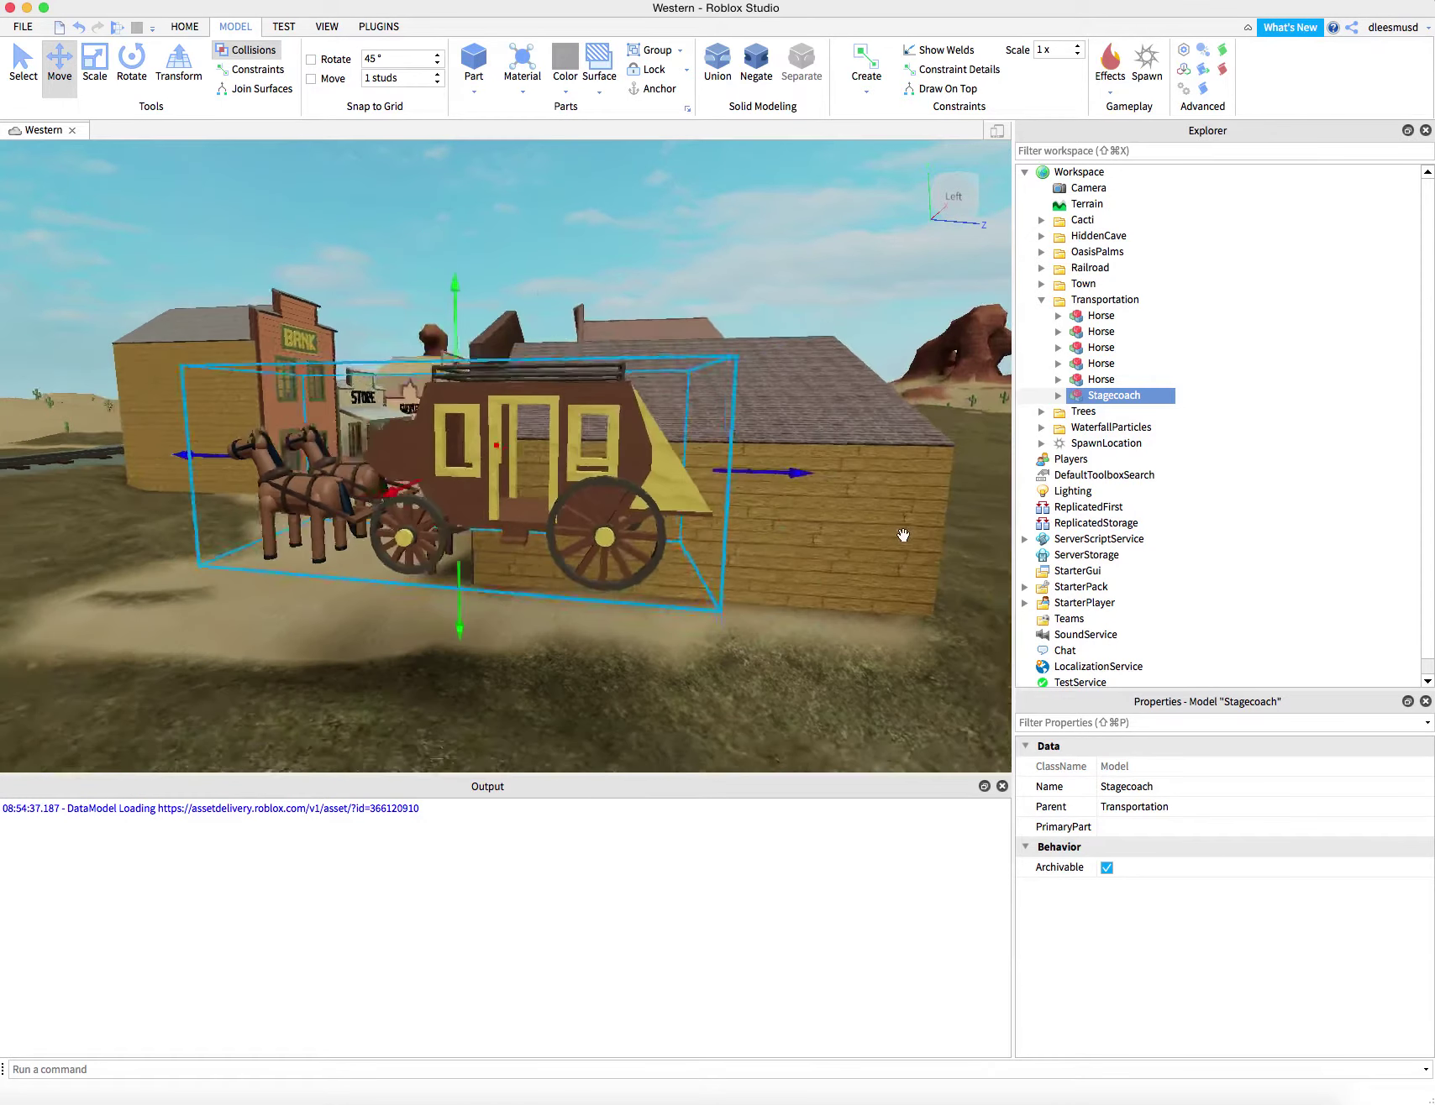
{"action": "left_click_drag", "start_coordinate": [789, 471], "coordinate": [885, 471]}
{"action": "key", "text": "a"}
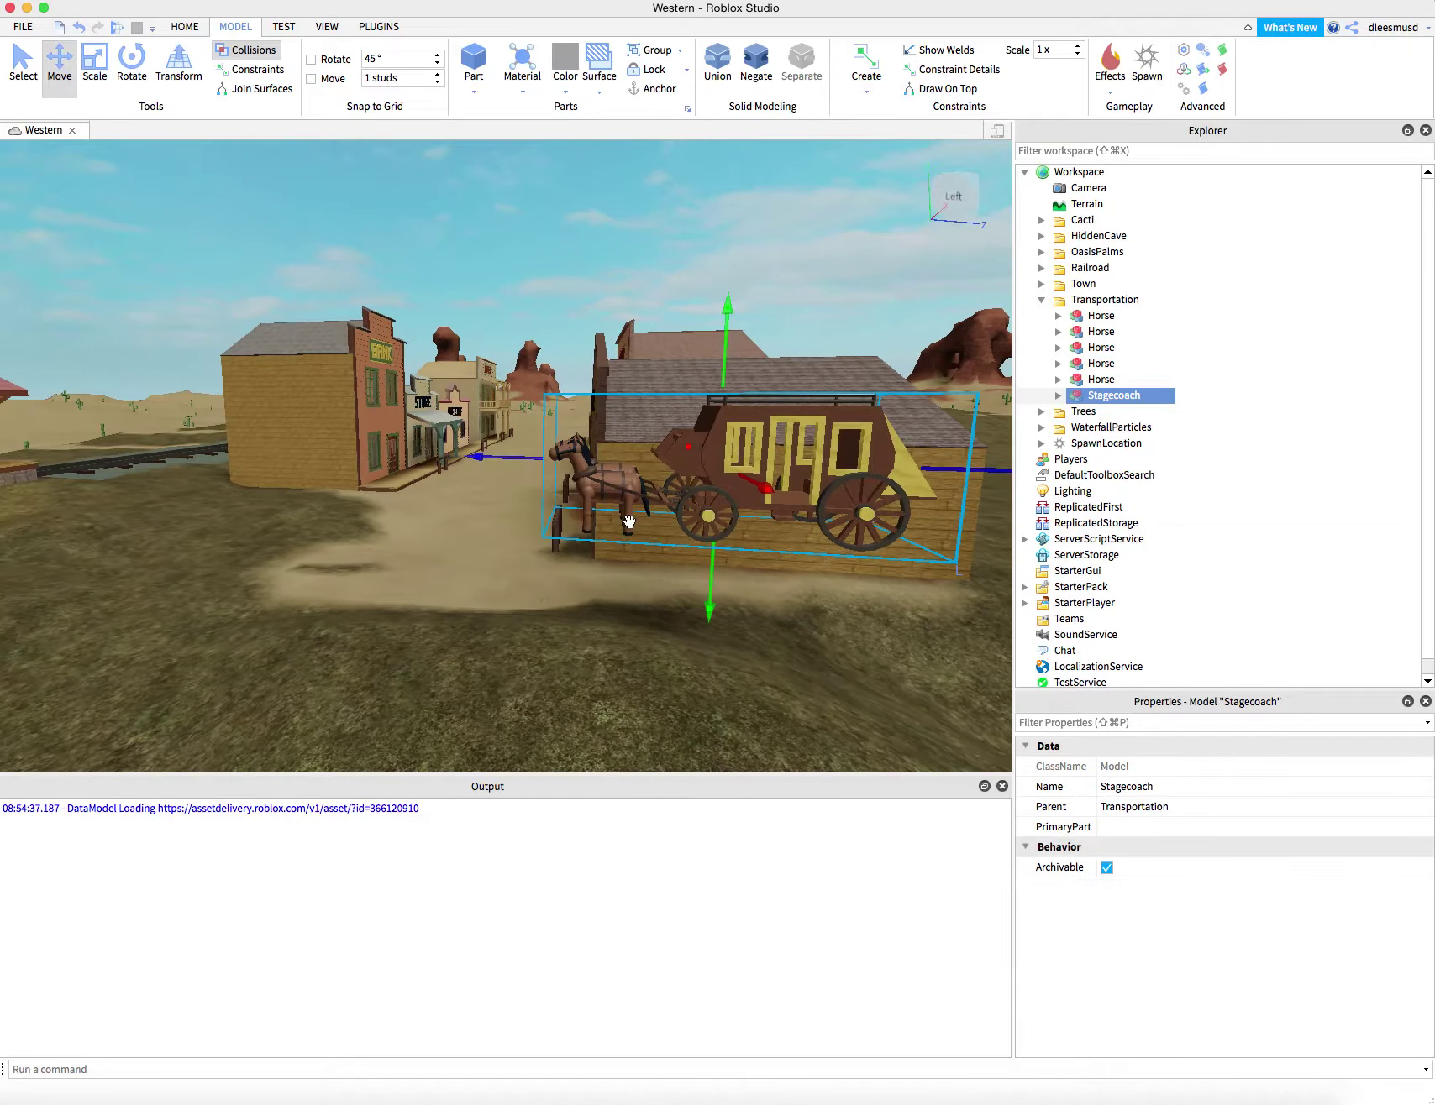
{"action": "mouse_move", "coordinate": [478, 457]}
{"action": "left_mouse_down"}
{"action": "mouse_move", "coordinate": [514, 458]}
{"action": "mouse_move", "coordinate": [497, 461]}
{"action": "left_mouse_up"}
{"action": "key", "text": "d"}
{"action": "left_click_drag", "start_coordinate": [732, 491], "coordinate": [713, 476]}
{"action": "key", "text": "a"}
- Lower the stagecoach to the ground and shift it closer to the stable's side wall
{"action": "right_click_drag", "start_coordinate": [668, 619], "coordinate": [656, 612]}
{"action": "key", "text": "s"}
{"action": "key", "text": "s"}
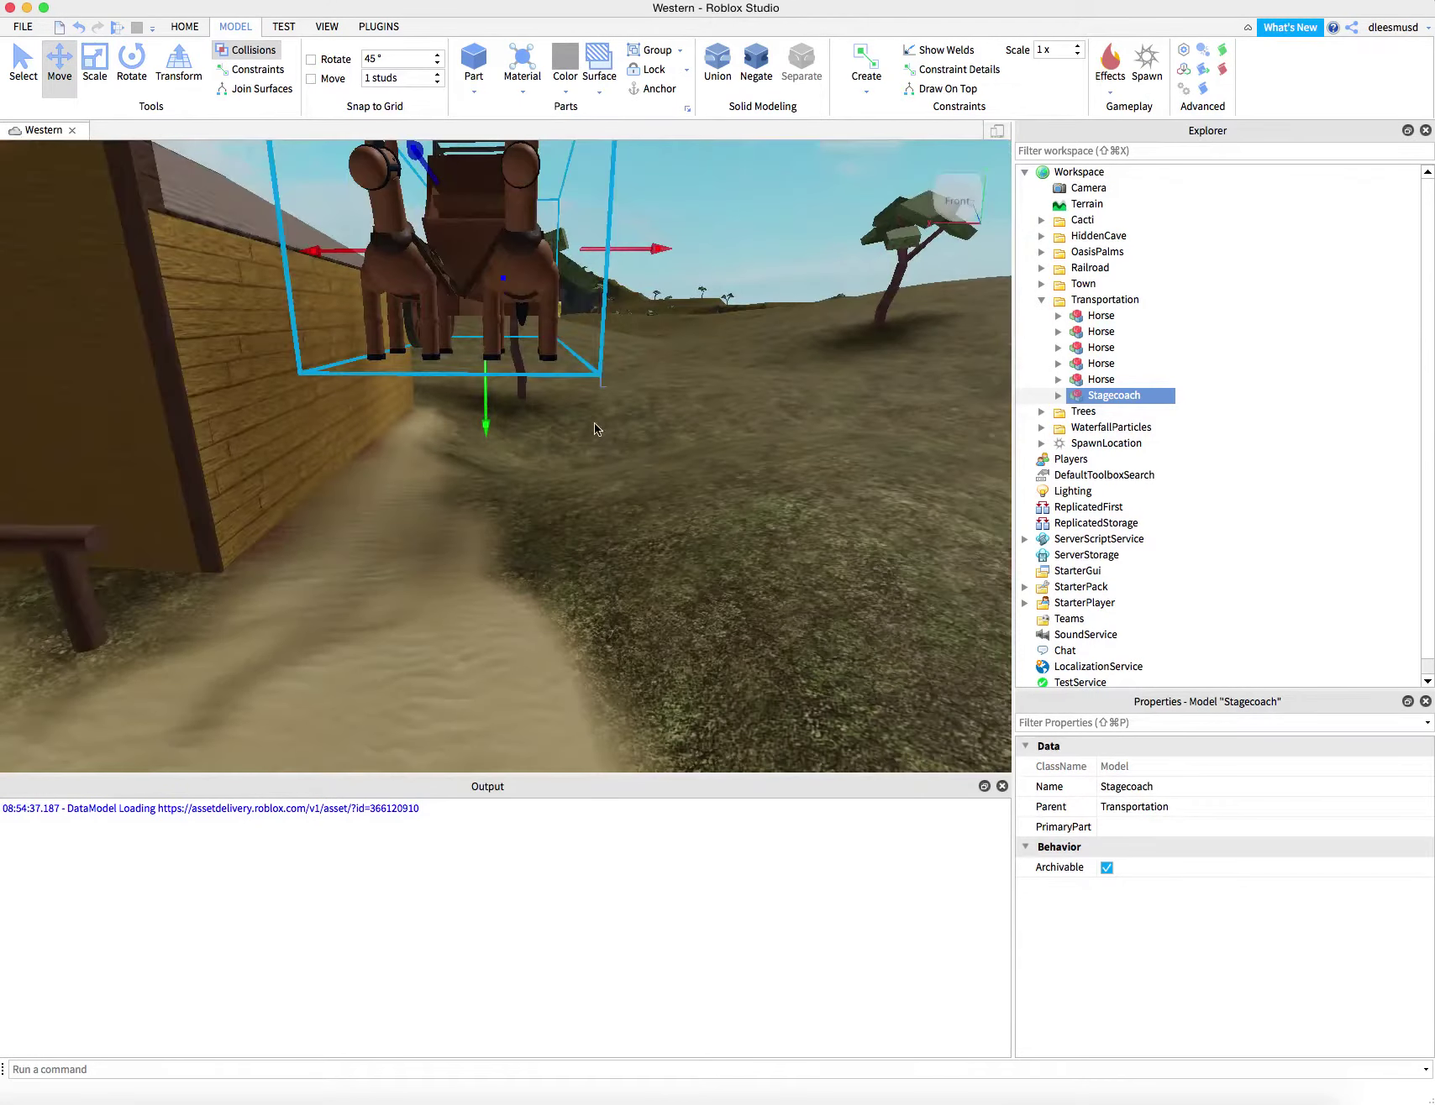
{"action": "key", "text": "s"}
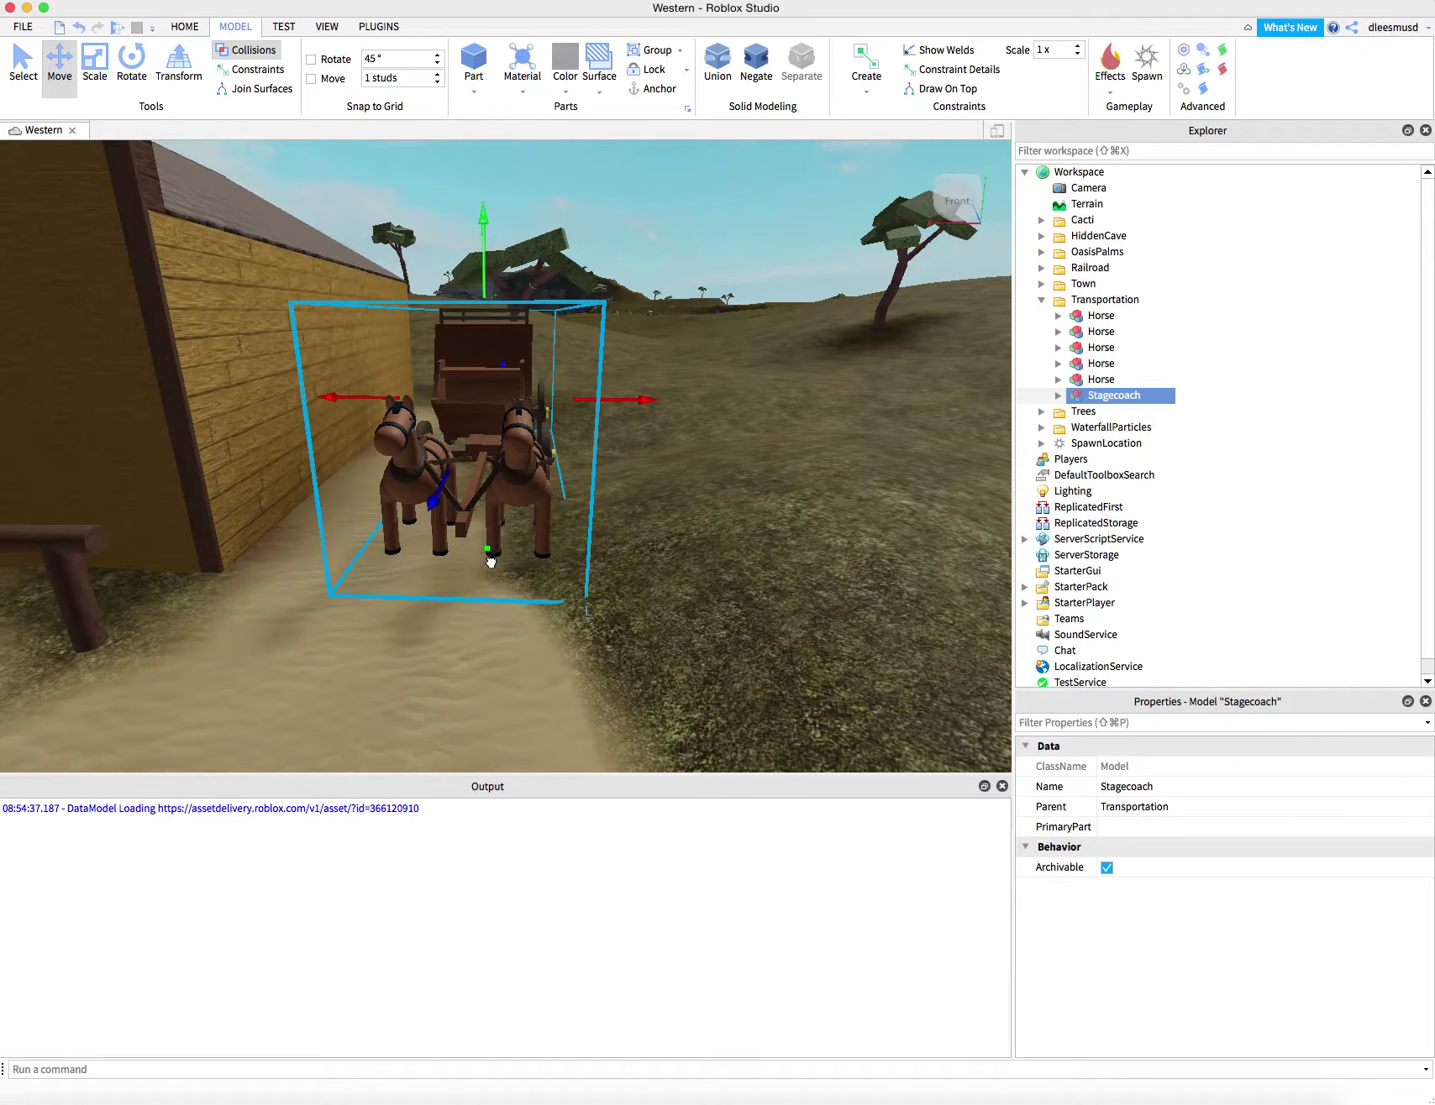
{"action": "key", "text": "a"}
{"action": "left_click_drag", "start_coordinate": [486, 398], "coordinate": [448, 398]}
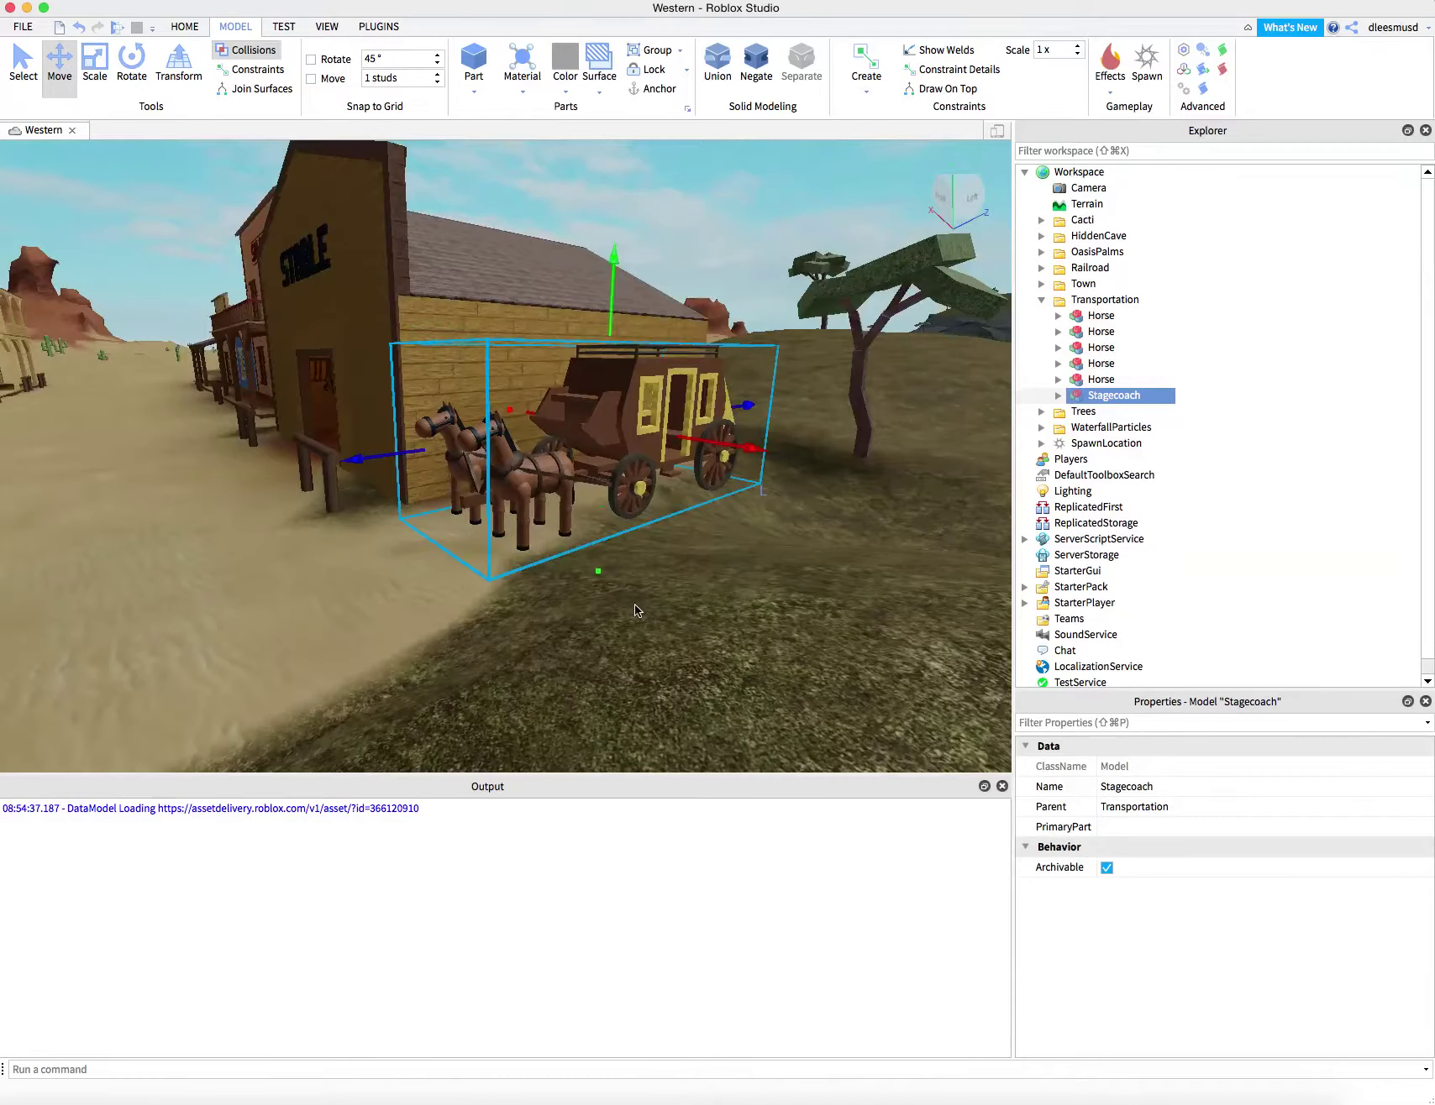
{"action": "key", "text": "w"}
{"action": "key", "text": "w"}
{"action": "right_click_drag", "start_coordinate": [649, 604], "coordinate": [673, 614]}
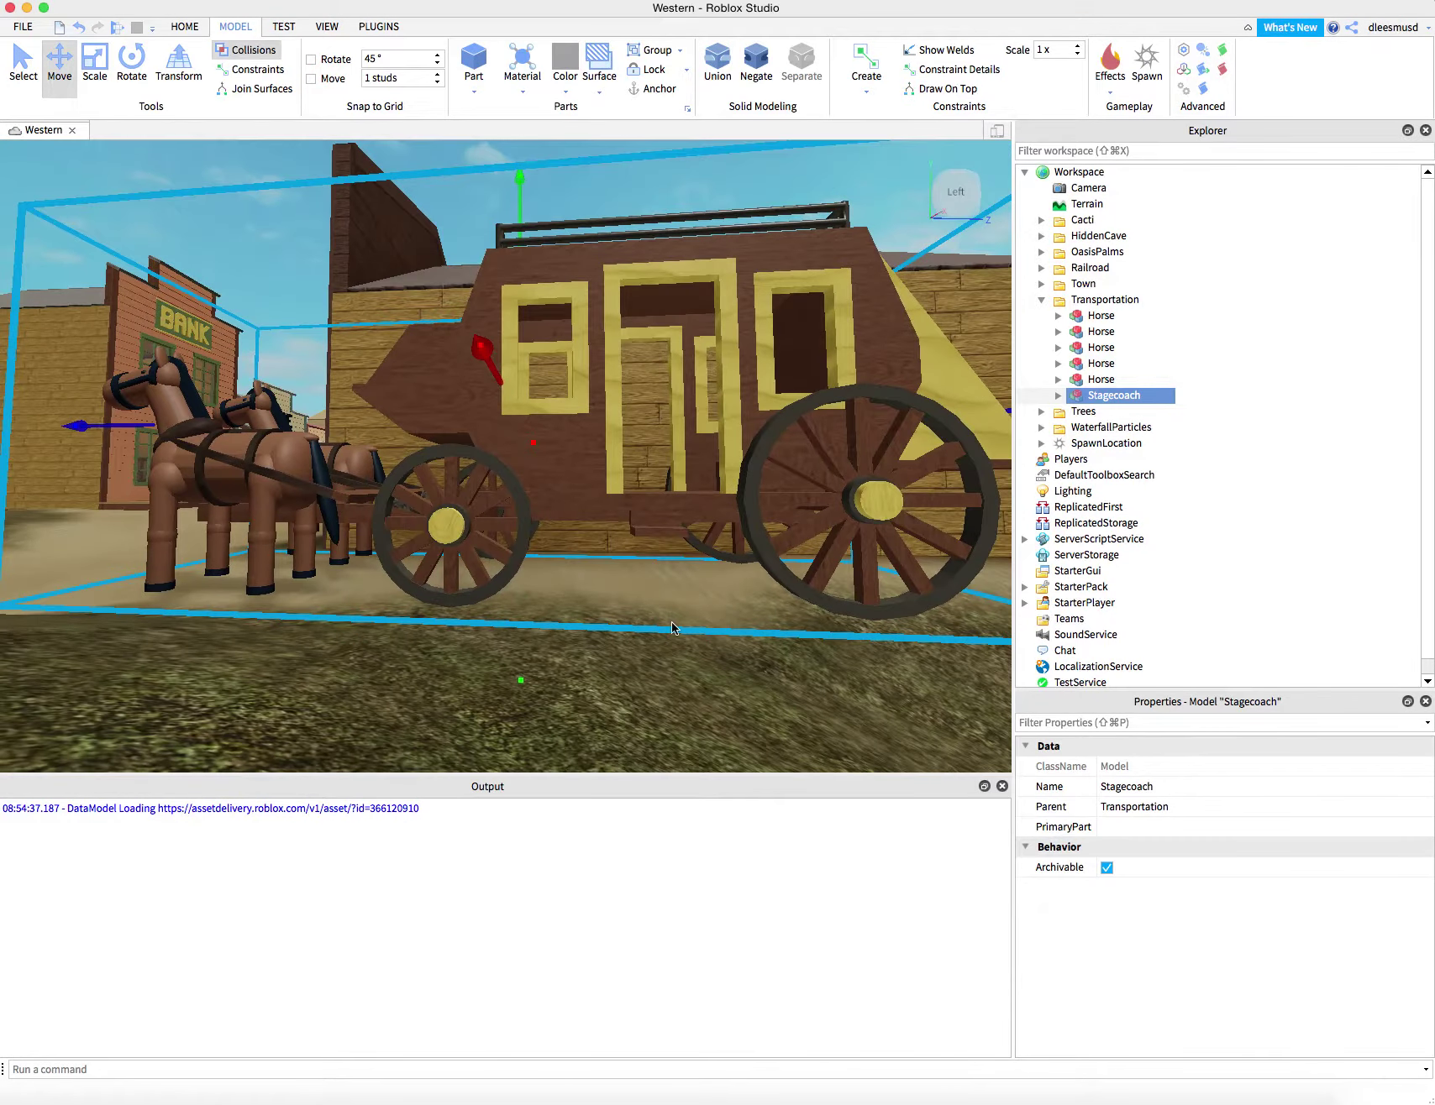
{"action": "key", "text": "e"}
{"action": "left_click_drag", "start_coordinate": [518, 358], "coordinate": [520, 346]}
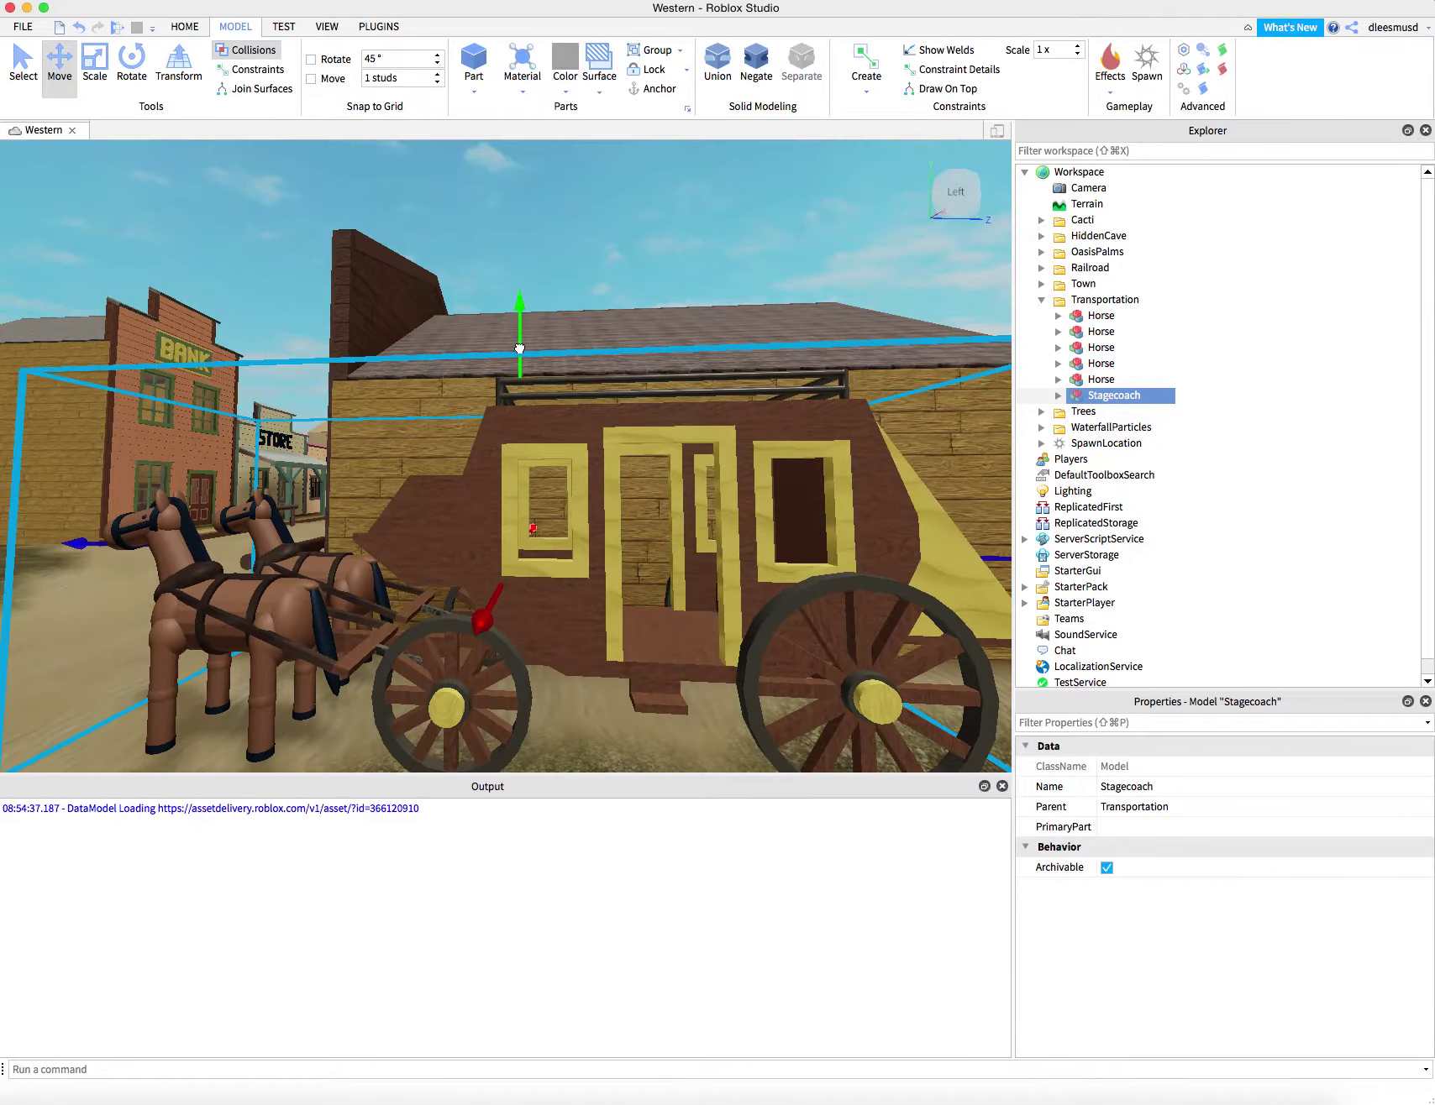
- Examine the stagecoach's placement beside the stable from several angles, along with the saloon front
{"action": "key", "text": "s"}
{"action": "key", "text": "a"}
{"action": "key", "text": "s"}
{"action": "key", "text": "a"}
{"action": "right_click_drag", "start_coordinate": [749, 664], "coordinate": [734, 663]}
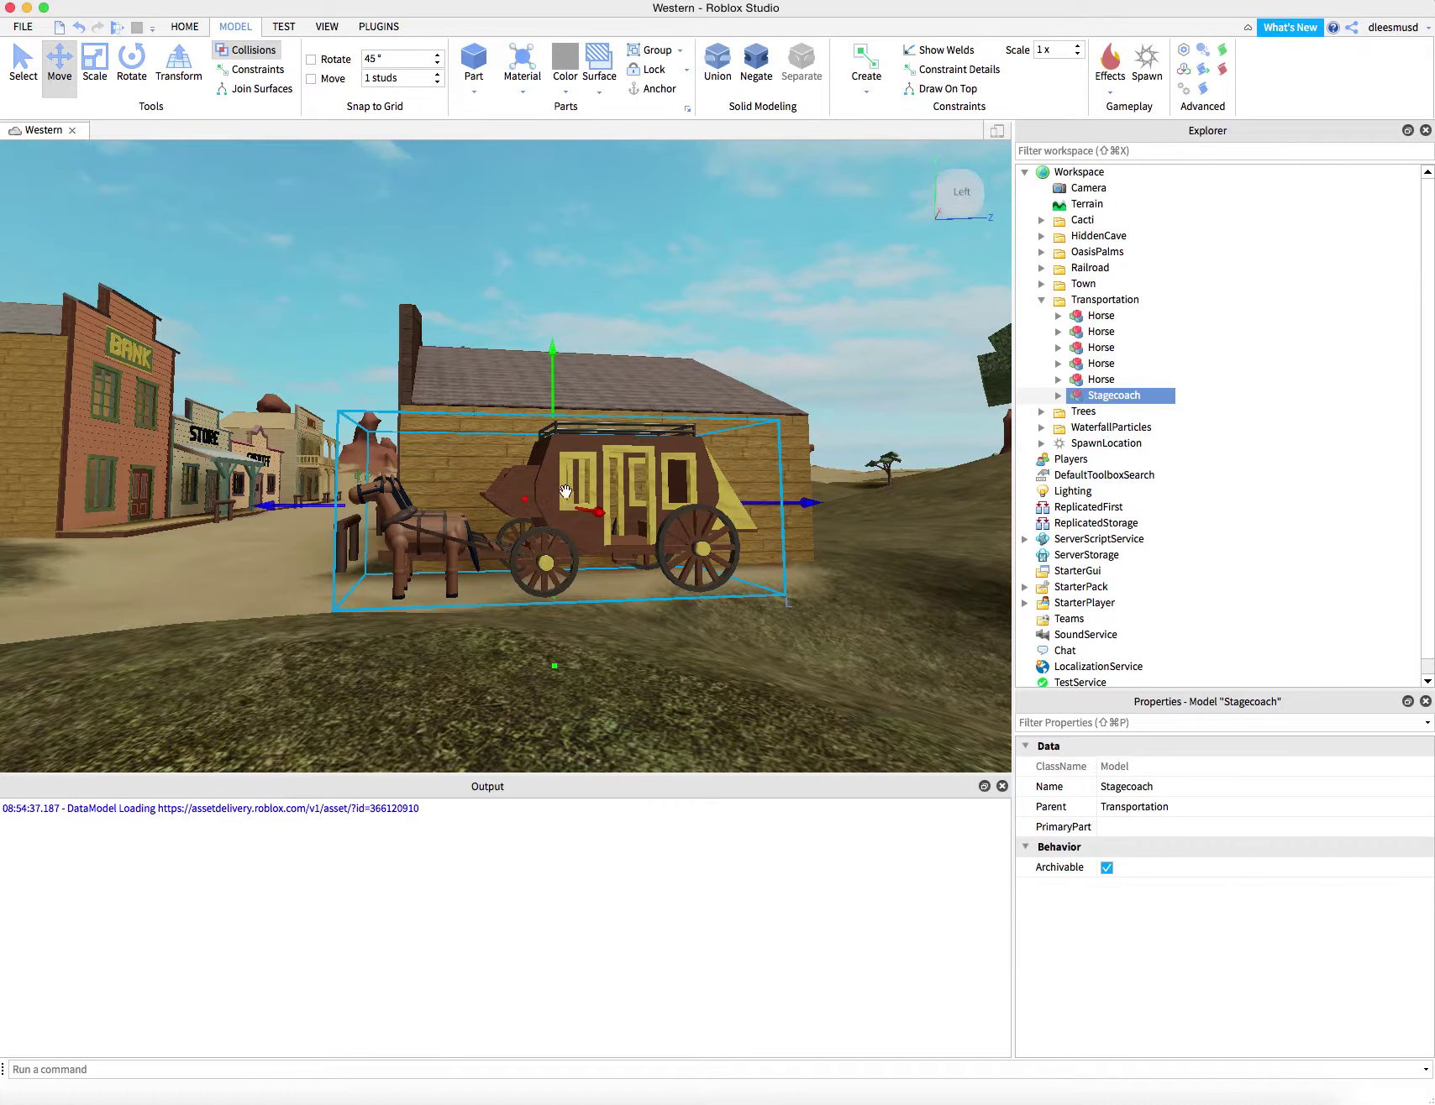
{"action": "key", "text": "a"}
{"action": "right_click_drag", "start_coordinate": [551, 636], "coordinate": [668, 654]}
{"action": "key", "text": "w"}
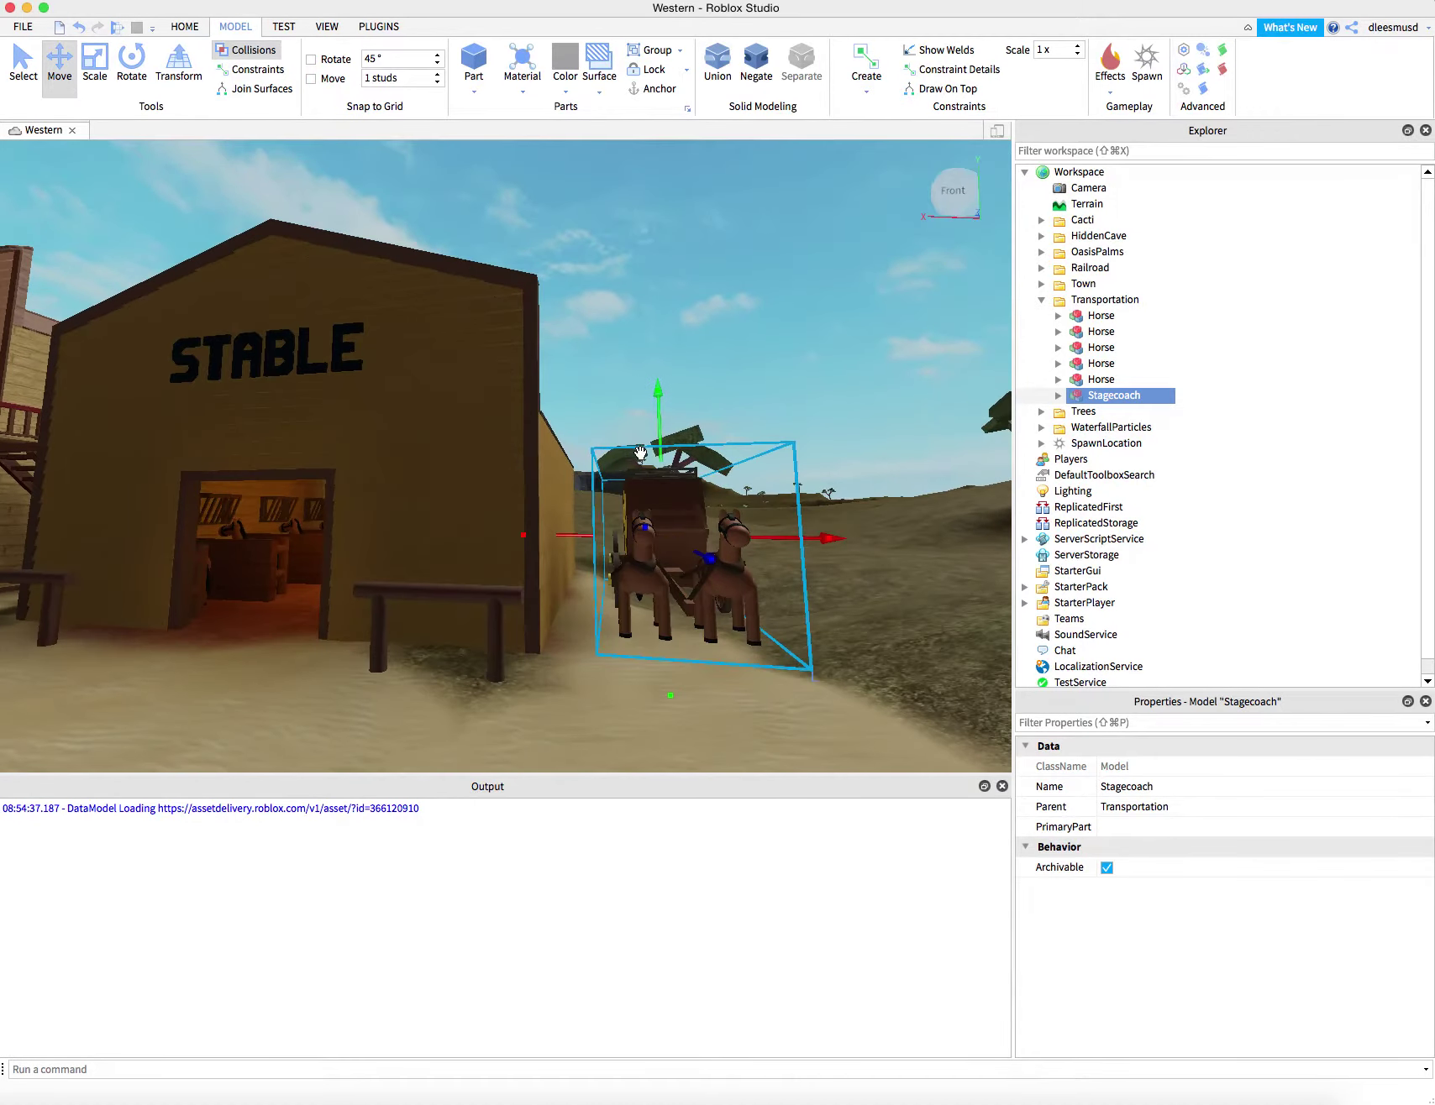
{"action": "key", "text": "s"}
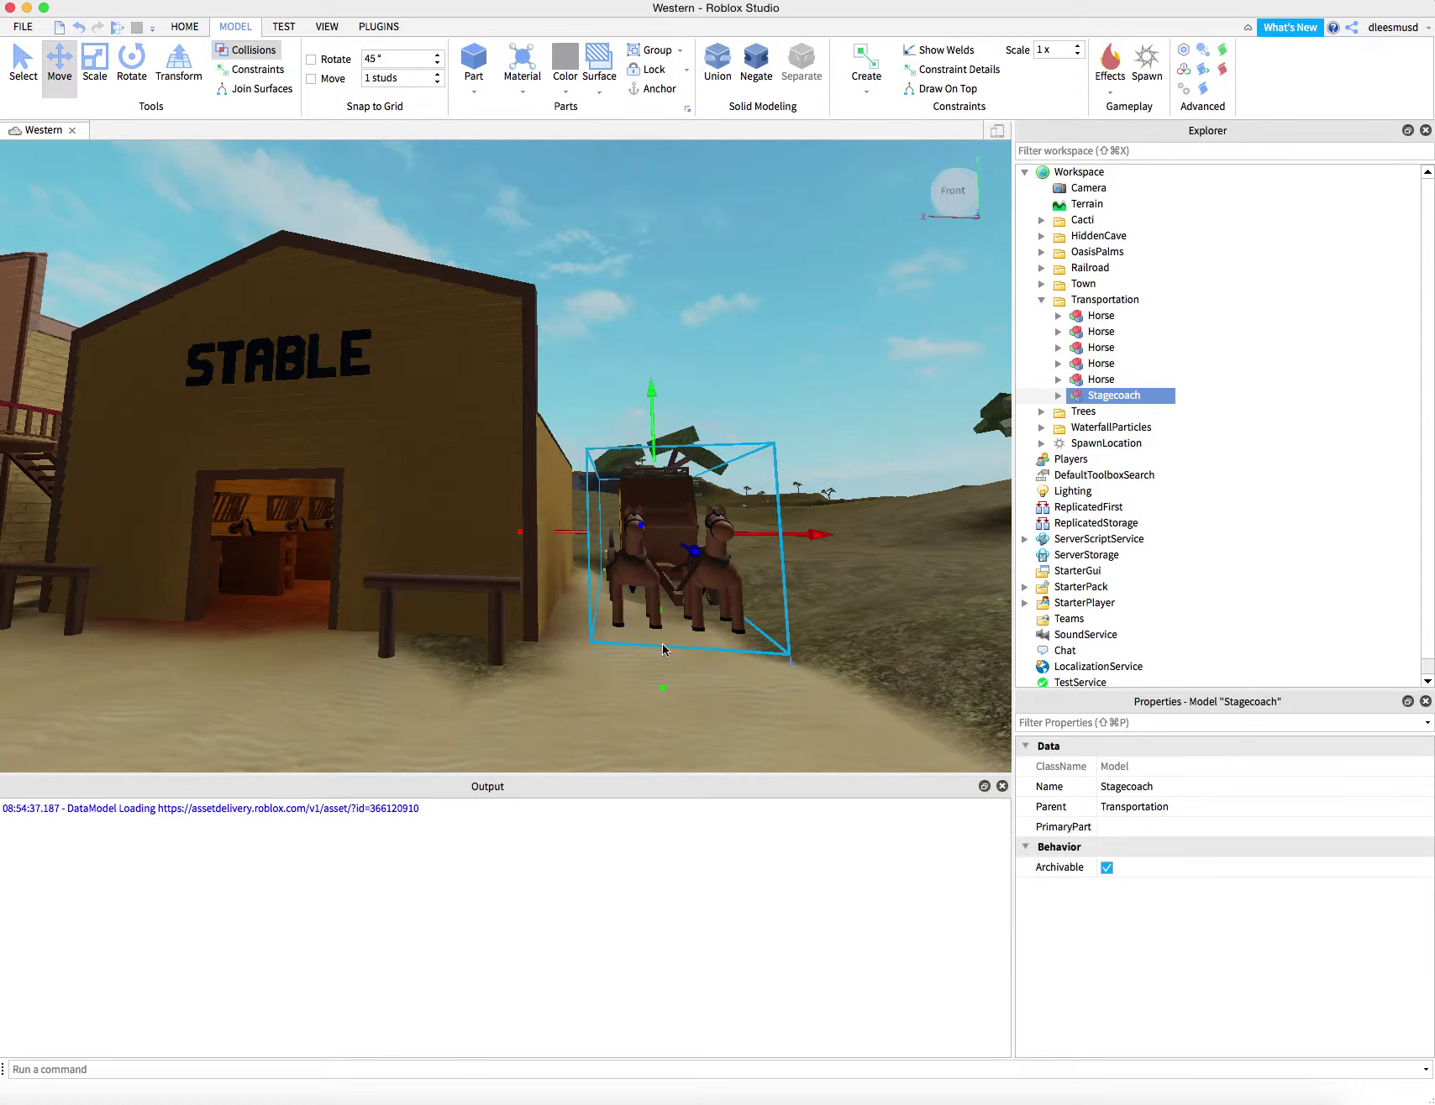
{"action": "mouse_move", "coordinate": [662, 645]}
{"action": "right_mouse_down"}
{"action": "mouse_move", "coordinate": [642, 669]}
{"action": "mouse_move", "coordinate": [703, 672]}
{"action": "mouse_move", "coordinate": [658, 674]}
{"action": "right_mouse_up"}
{"action": "key", "text": "s"}
{"action": "key", "text": "w"}
{"action": "key", "text": "w"}
{"action": "key", "text": "a"}
{"action": "key", "text": "w"}
{"action": "key", "text": "s"}
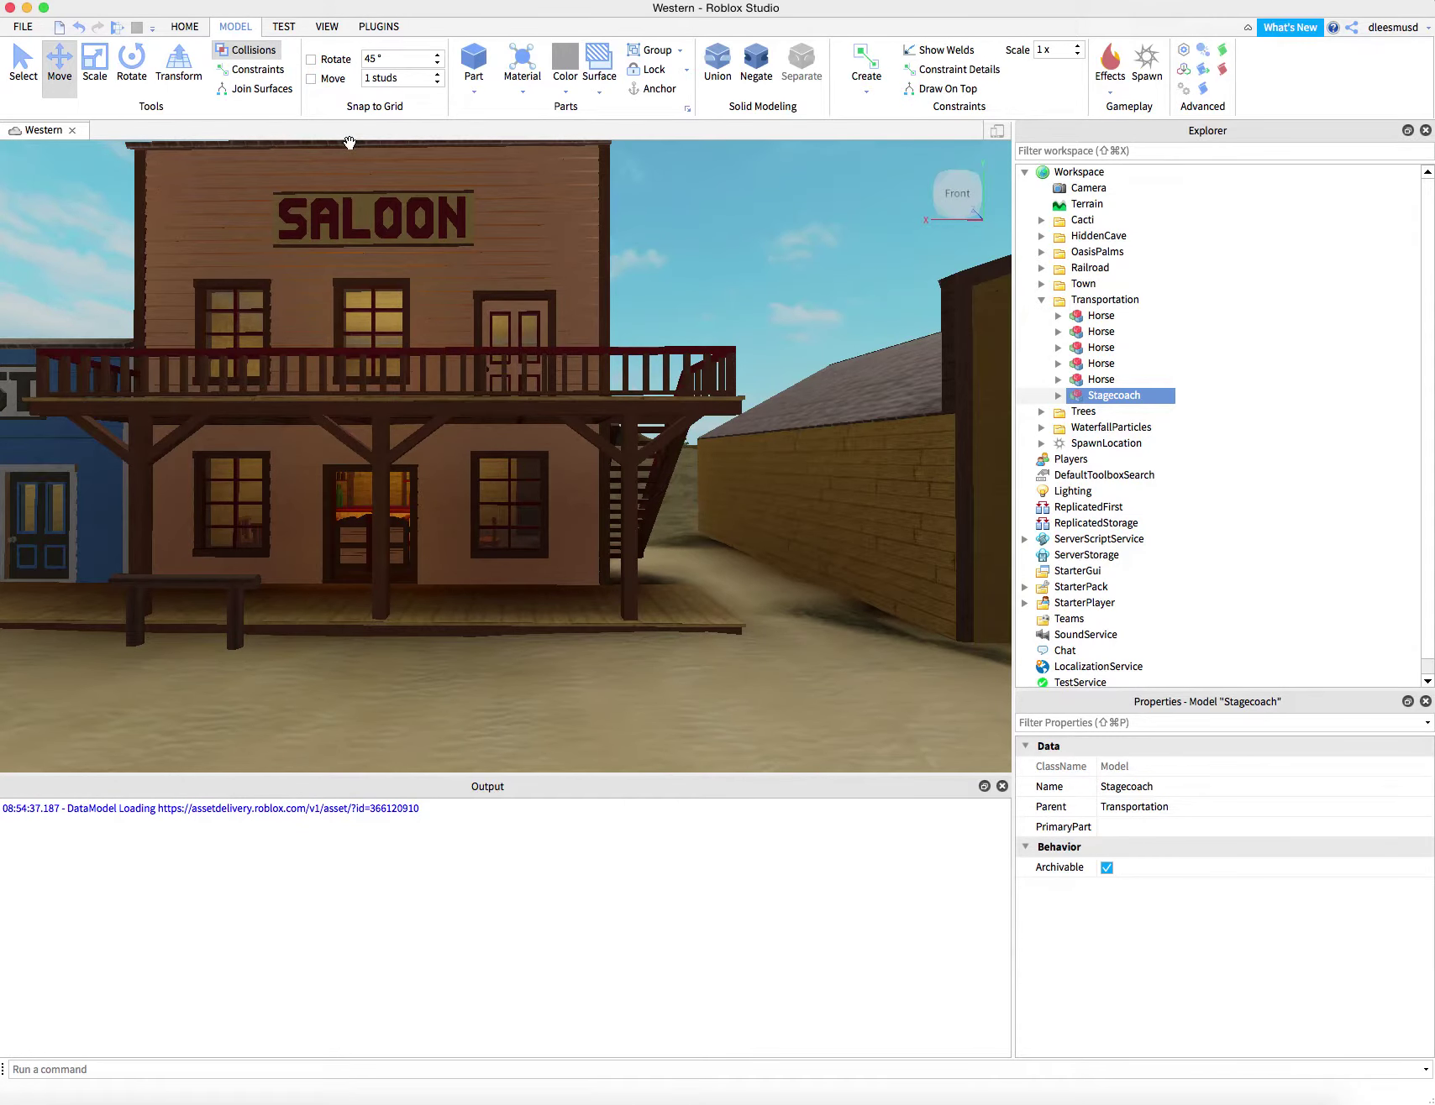
- Show the Toolbox and search its models for "npc"
{"action": "left_click", "coordinate": [277, 28]}
{"action": "left_click", "coordinate": [238, 29]}
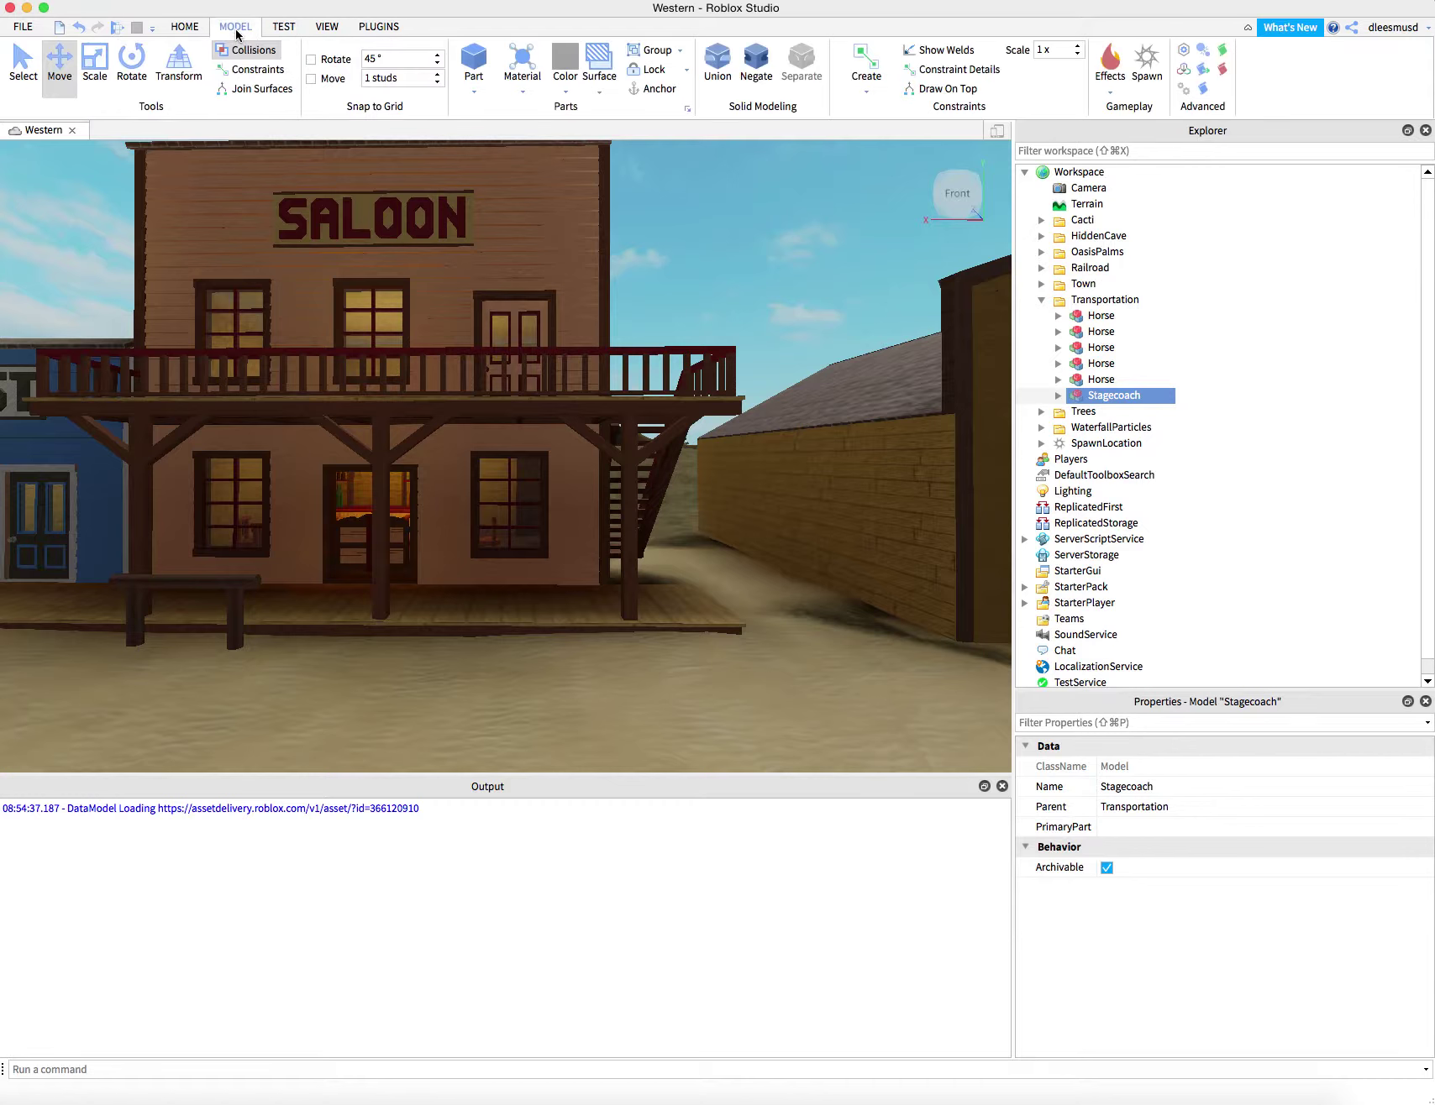
{"action": "left_click", "coordinate": [324, 27]}
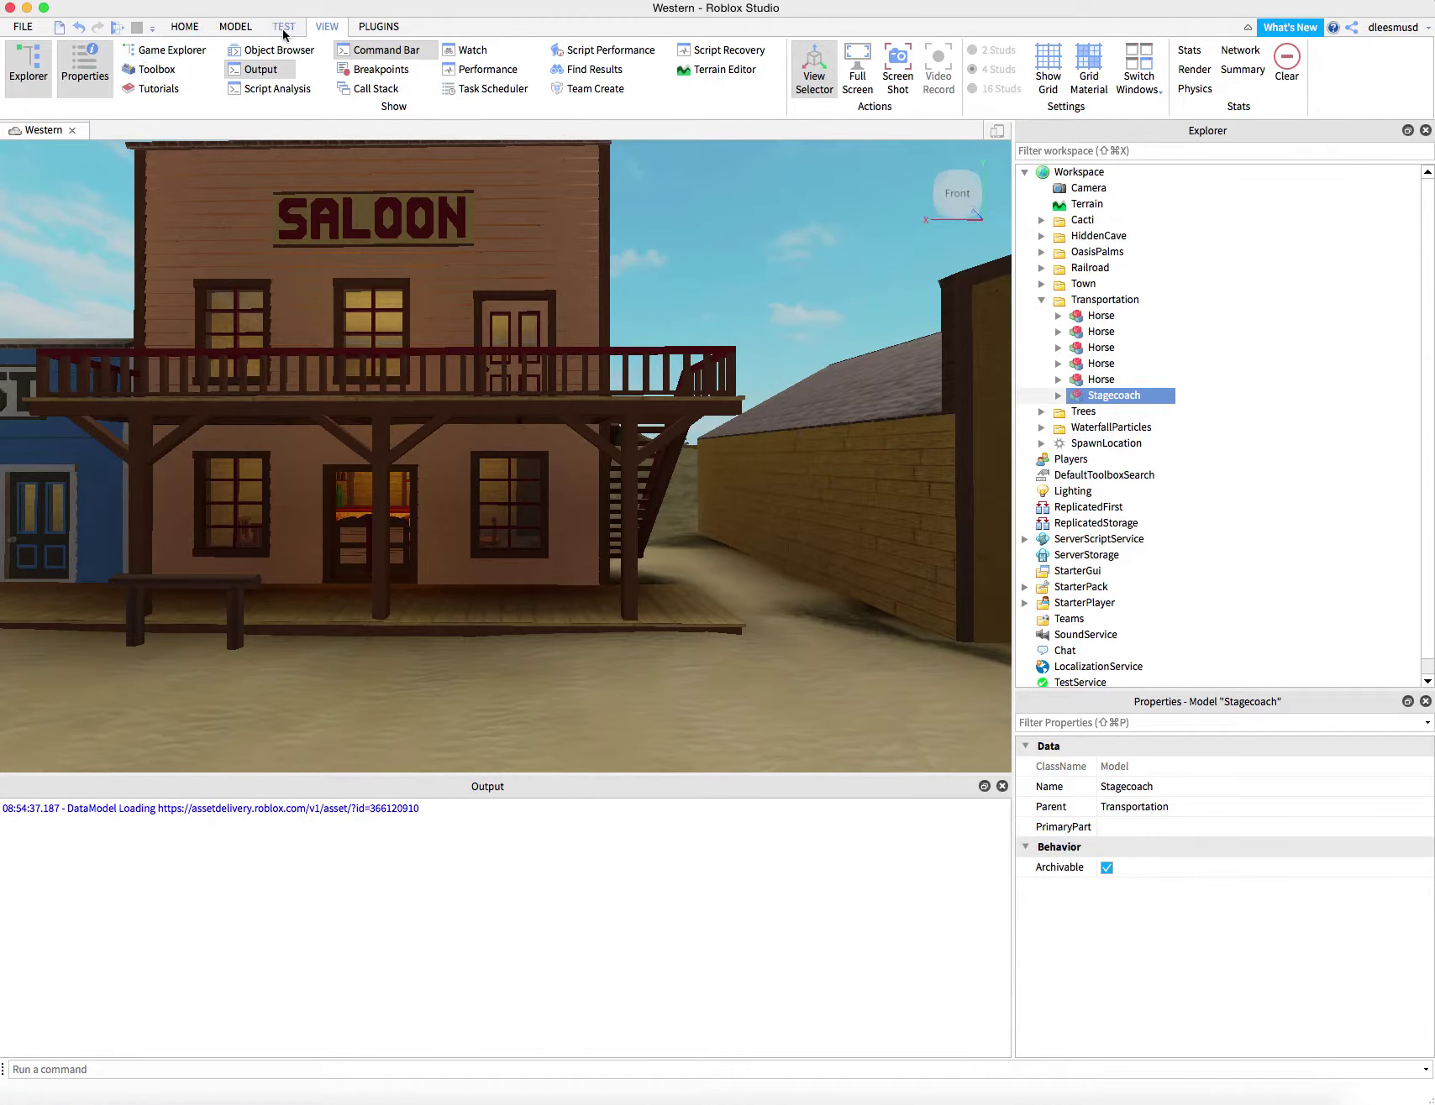
{"action": "left_click", "coordinate": [155, 71]}
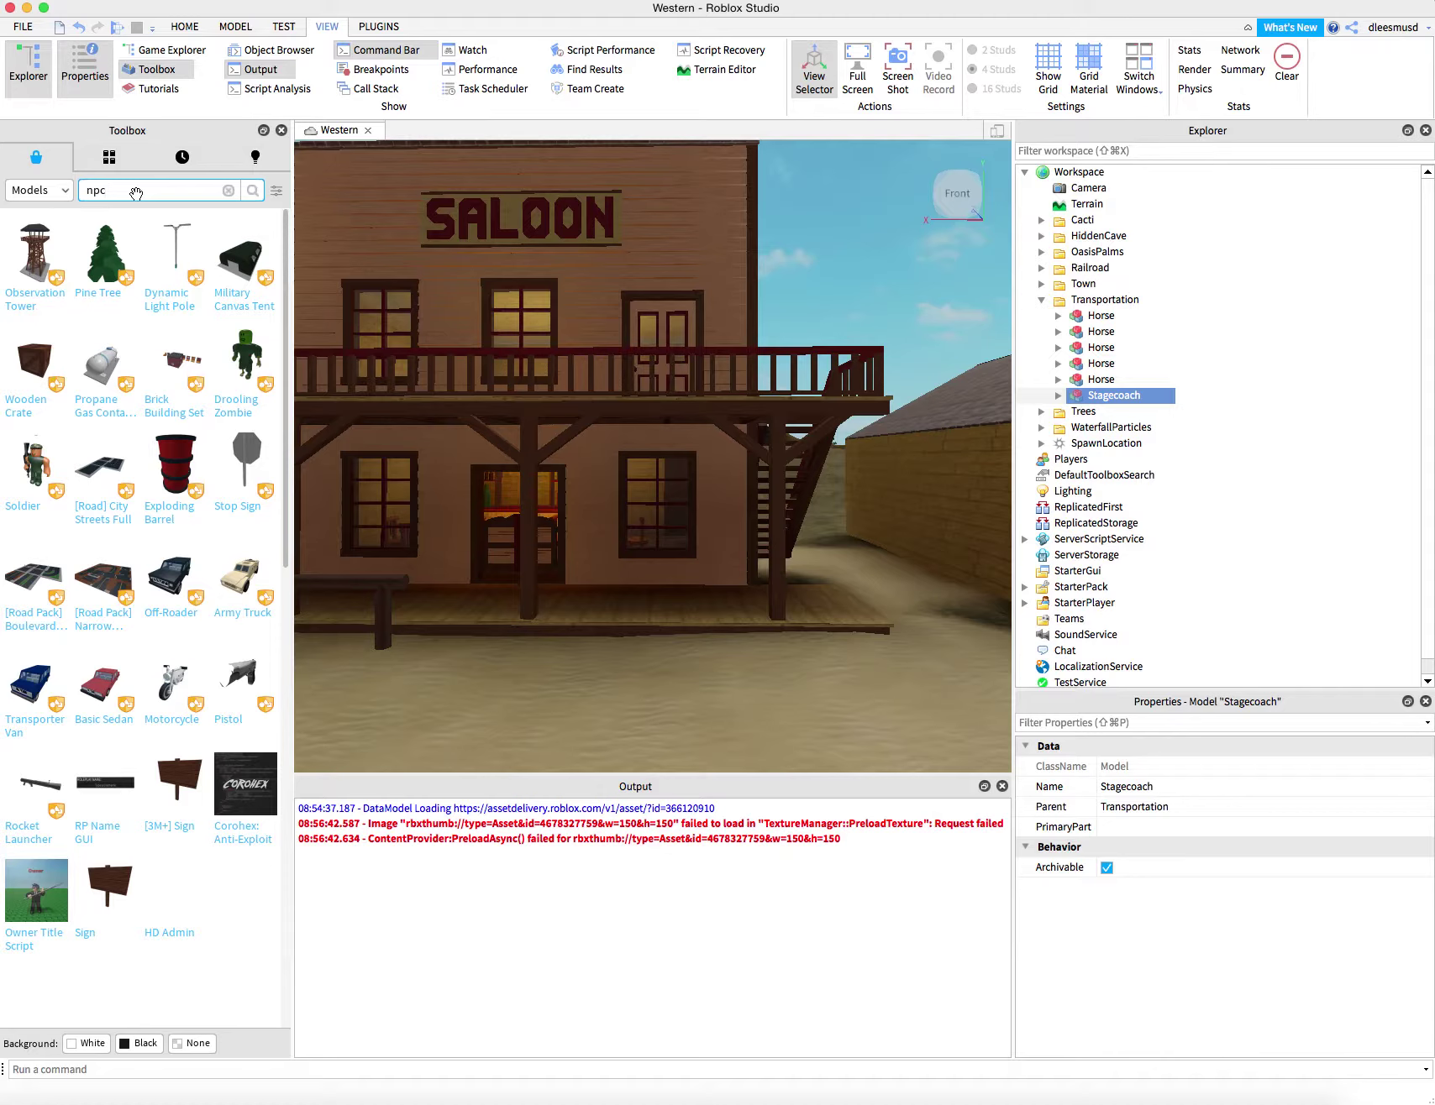
{"action": "key", "text": "Return"}
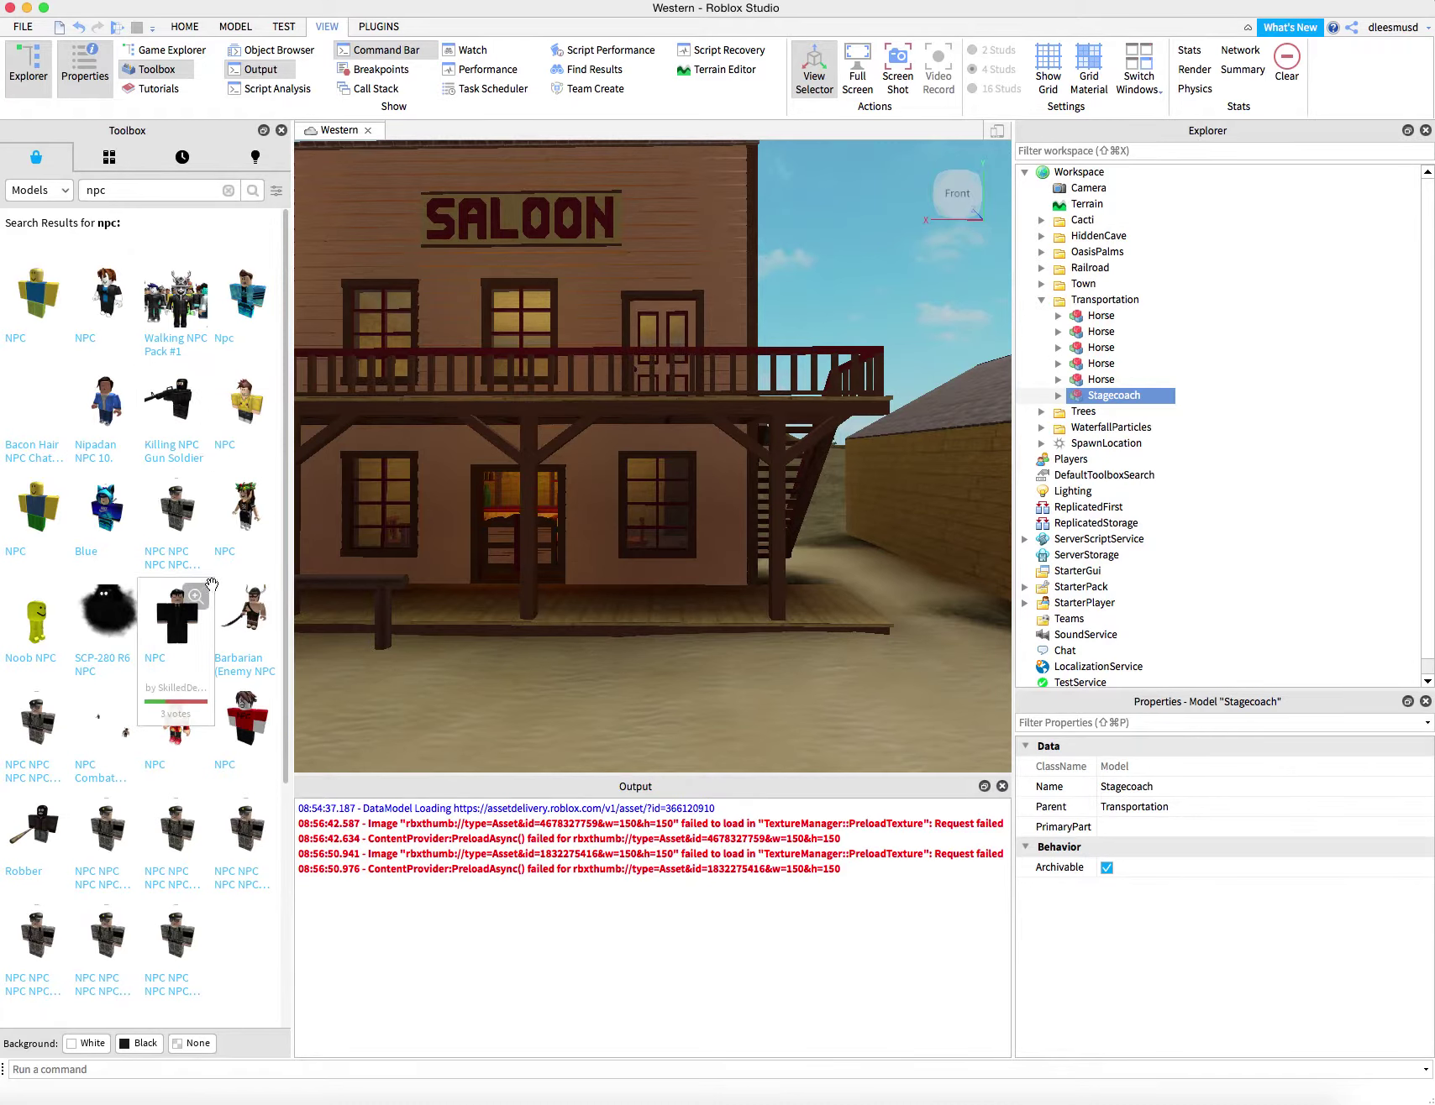
- Search the Toolbox models for "cowboy" and insert the Cowboy model with the blue hat and blue plaid shirt
{"action": "left_click", "coordinate": [119, 195]}
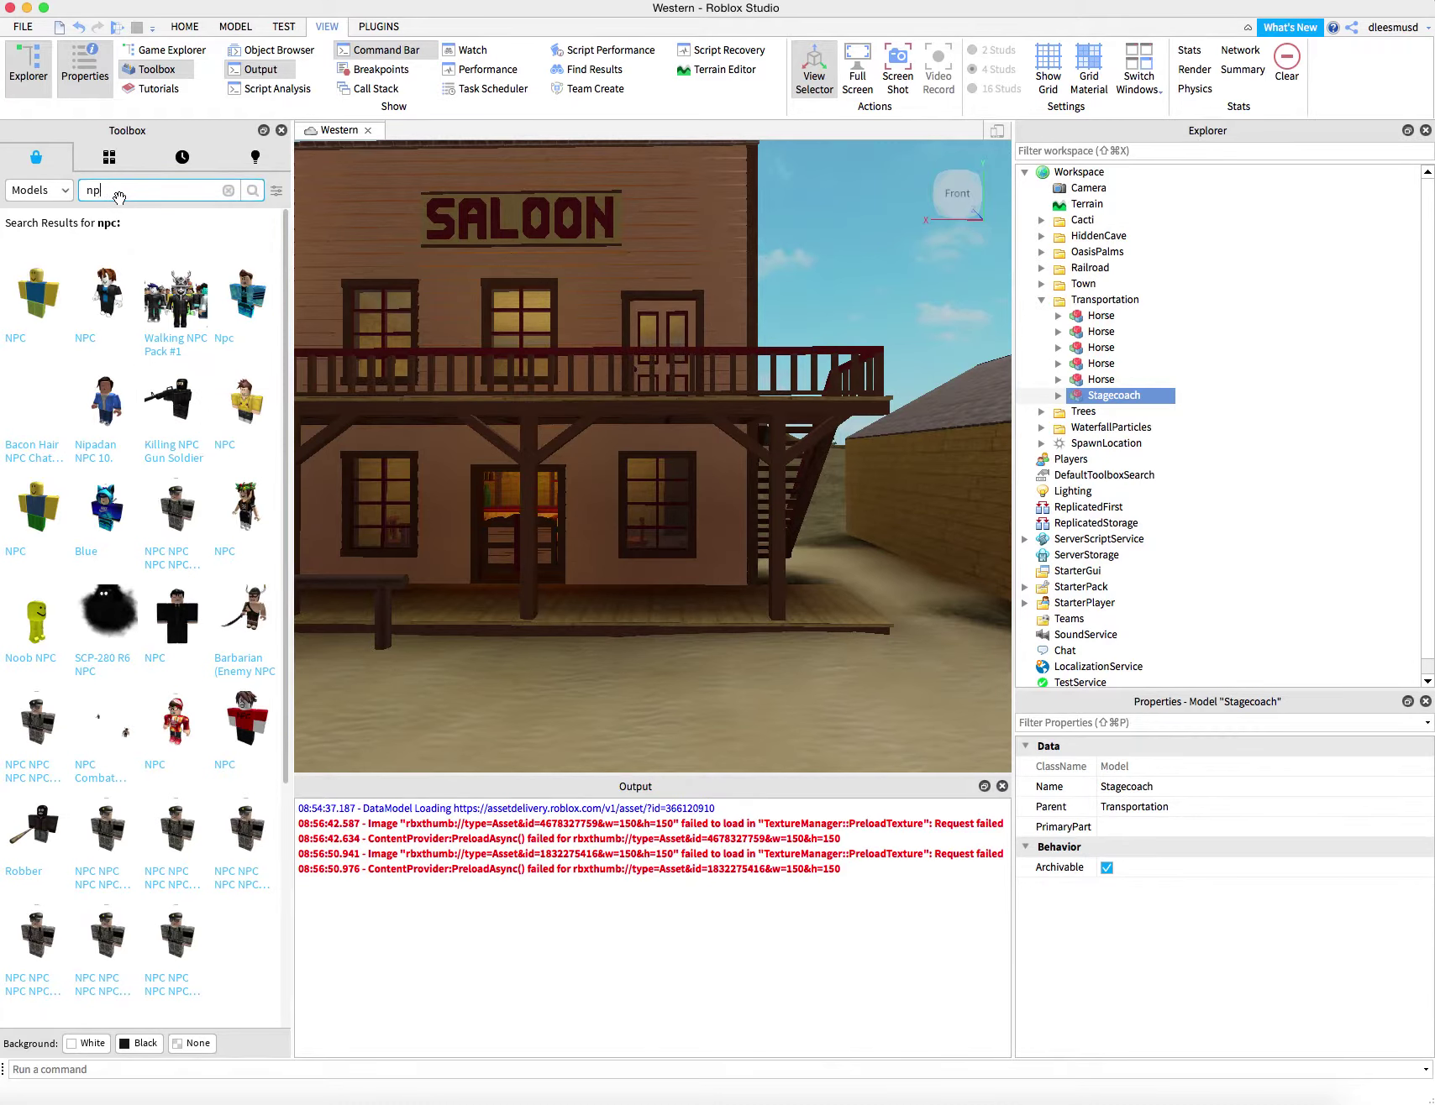
{"action": "type", "text": "cowboy"}
{"action": "key", "text": "Return"}
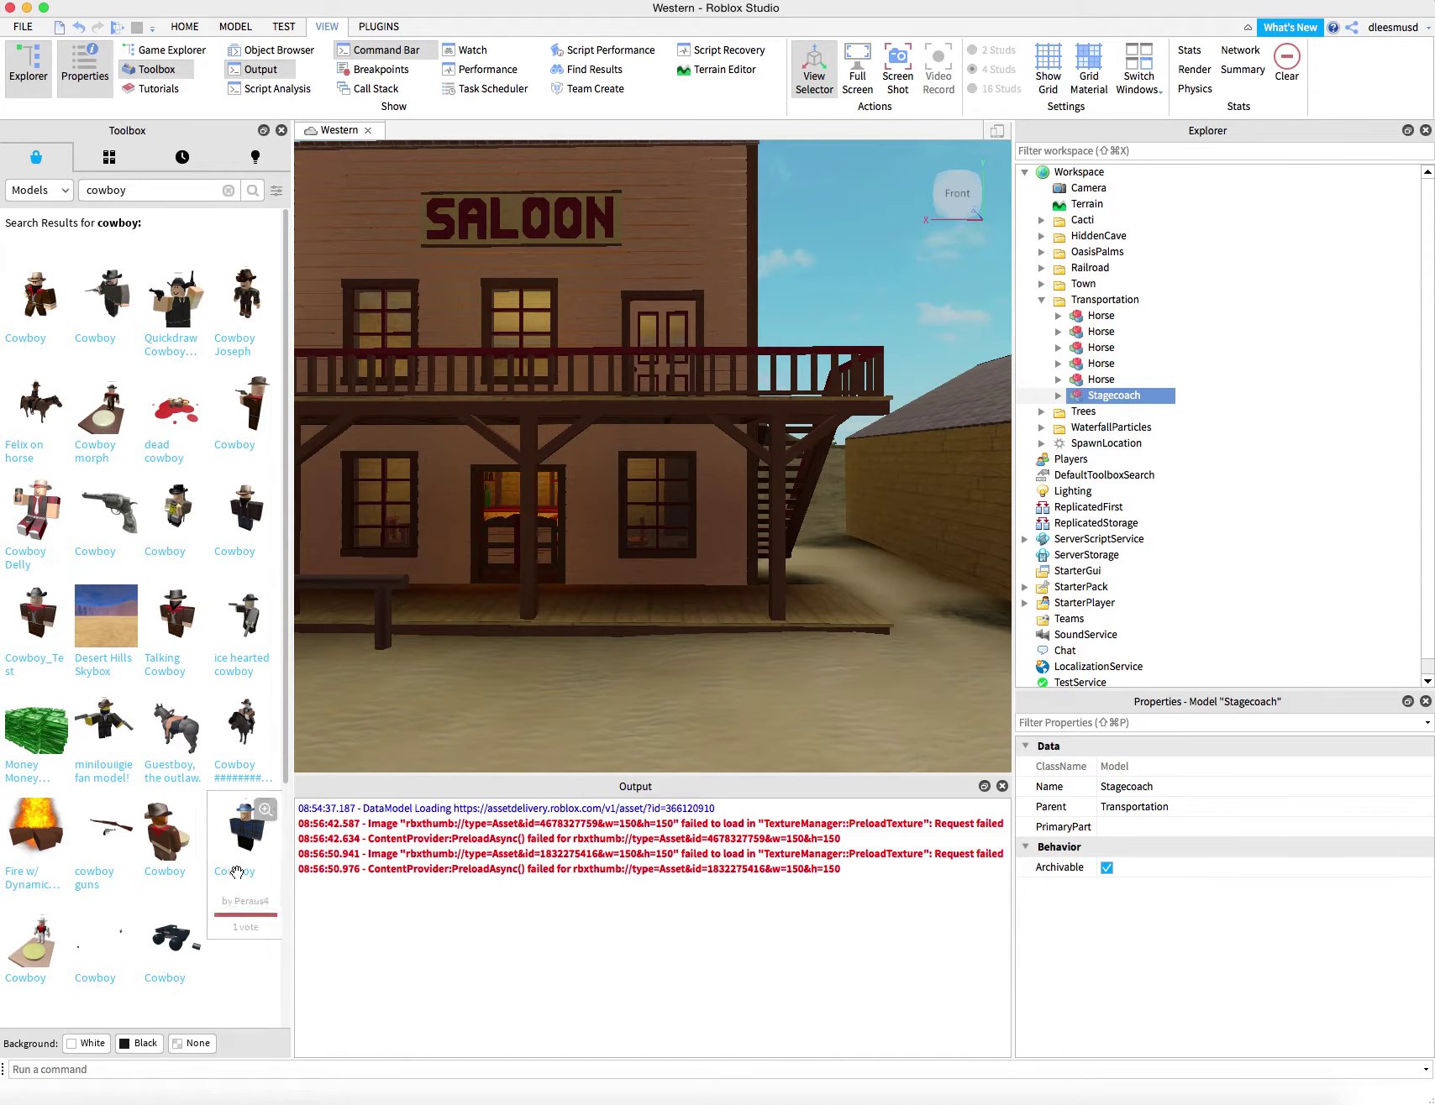
{"action": "left_click", "coordinate": [241, 832]}
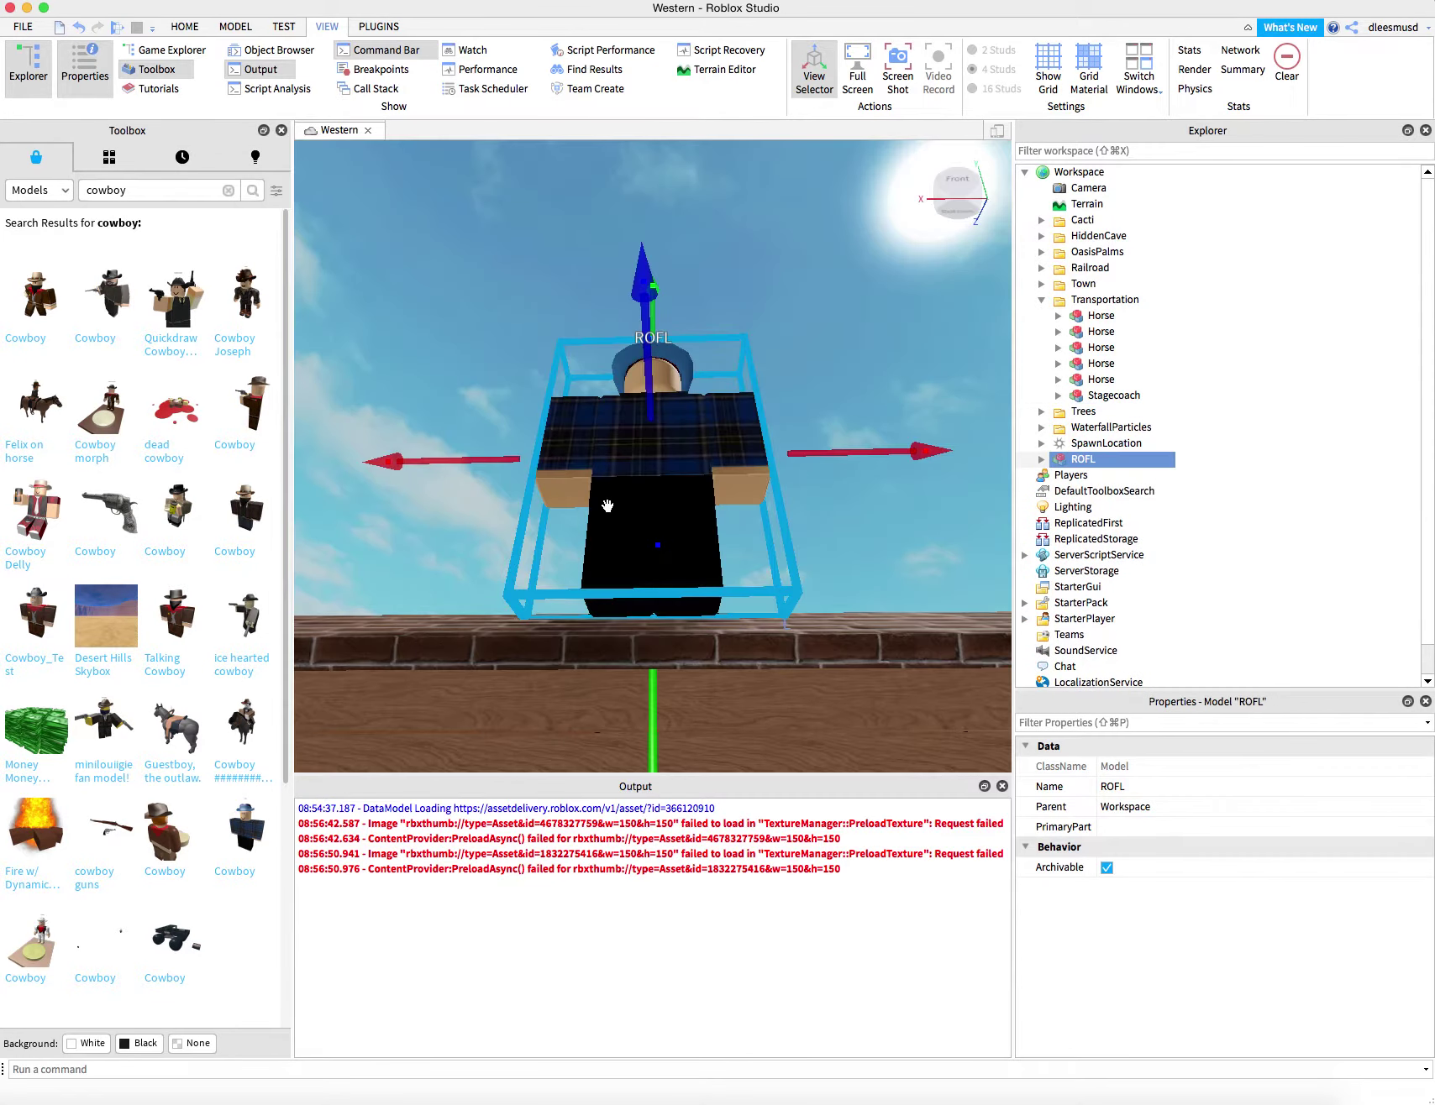
{"action": "scroll", "coordinate": [682, 673], "scroll_direction": "down", "scroll_amount": 5}
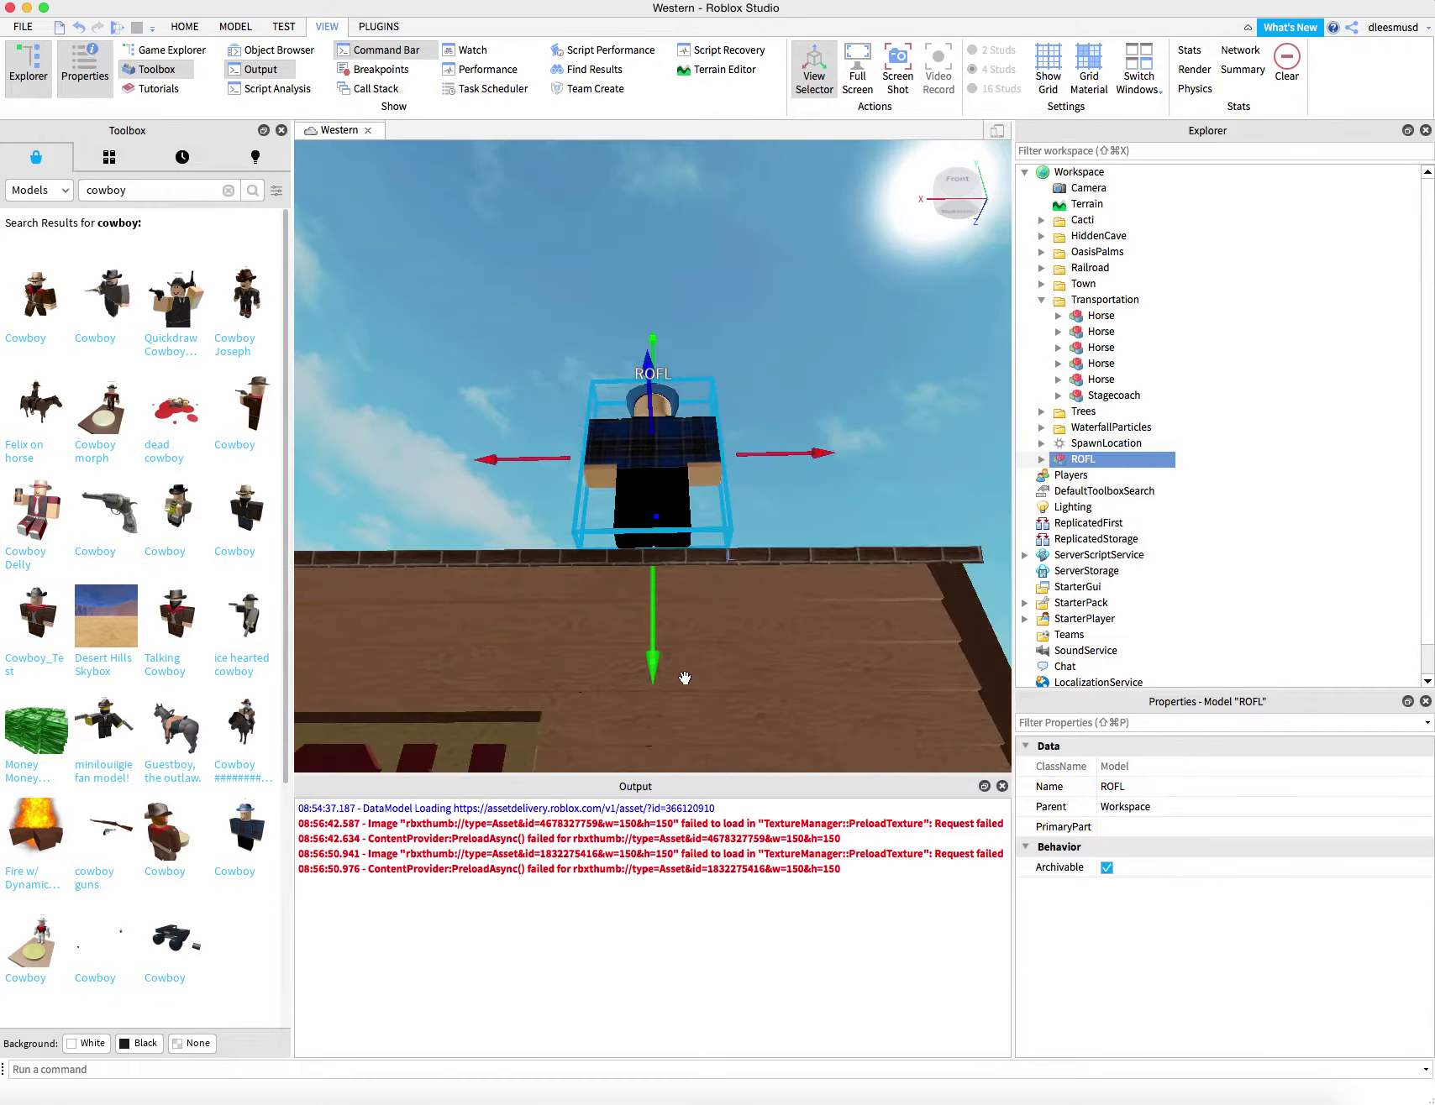
- Bring the cowboy forward off the saloon roof and lower it to the height of the second-floor balcony
{"action": "right_click_drag", "start_coordinate": [682, 672], "coordinate": [682, 683]}
{"action": "left_click_drag", "start_coordinate": [639, 250], "coordinate": [640, 359]}
{"action": "left_click_drag", "start_coordinate": [631, 657], "coordinate": [640, 704]}
{"action": "scroll", "coordinate": [682, 571], "scroll_direction": "down", "scroll_amount": 5}
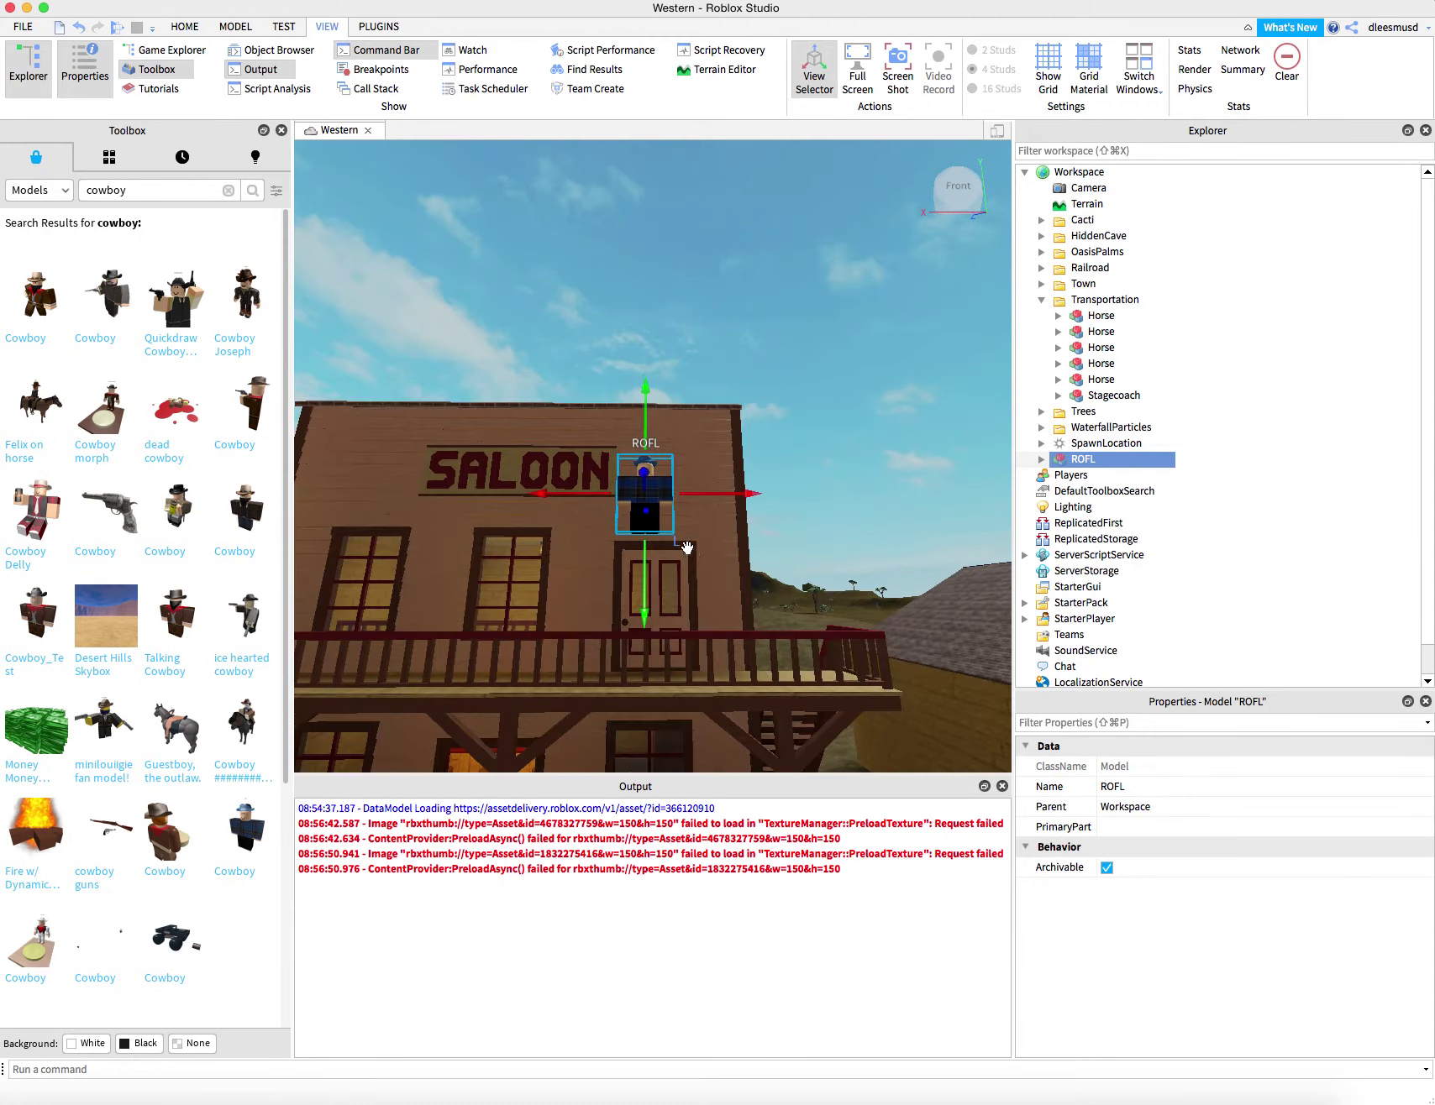
{"action": "left_click_drag", "start_coordinate": [647, 569], "coordinate": [655, 734]}
{"action": "scroll", "coordinate": [650, 570], "scroll_direction": "down", "scroll_amount": 10}
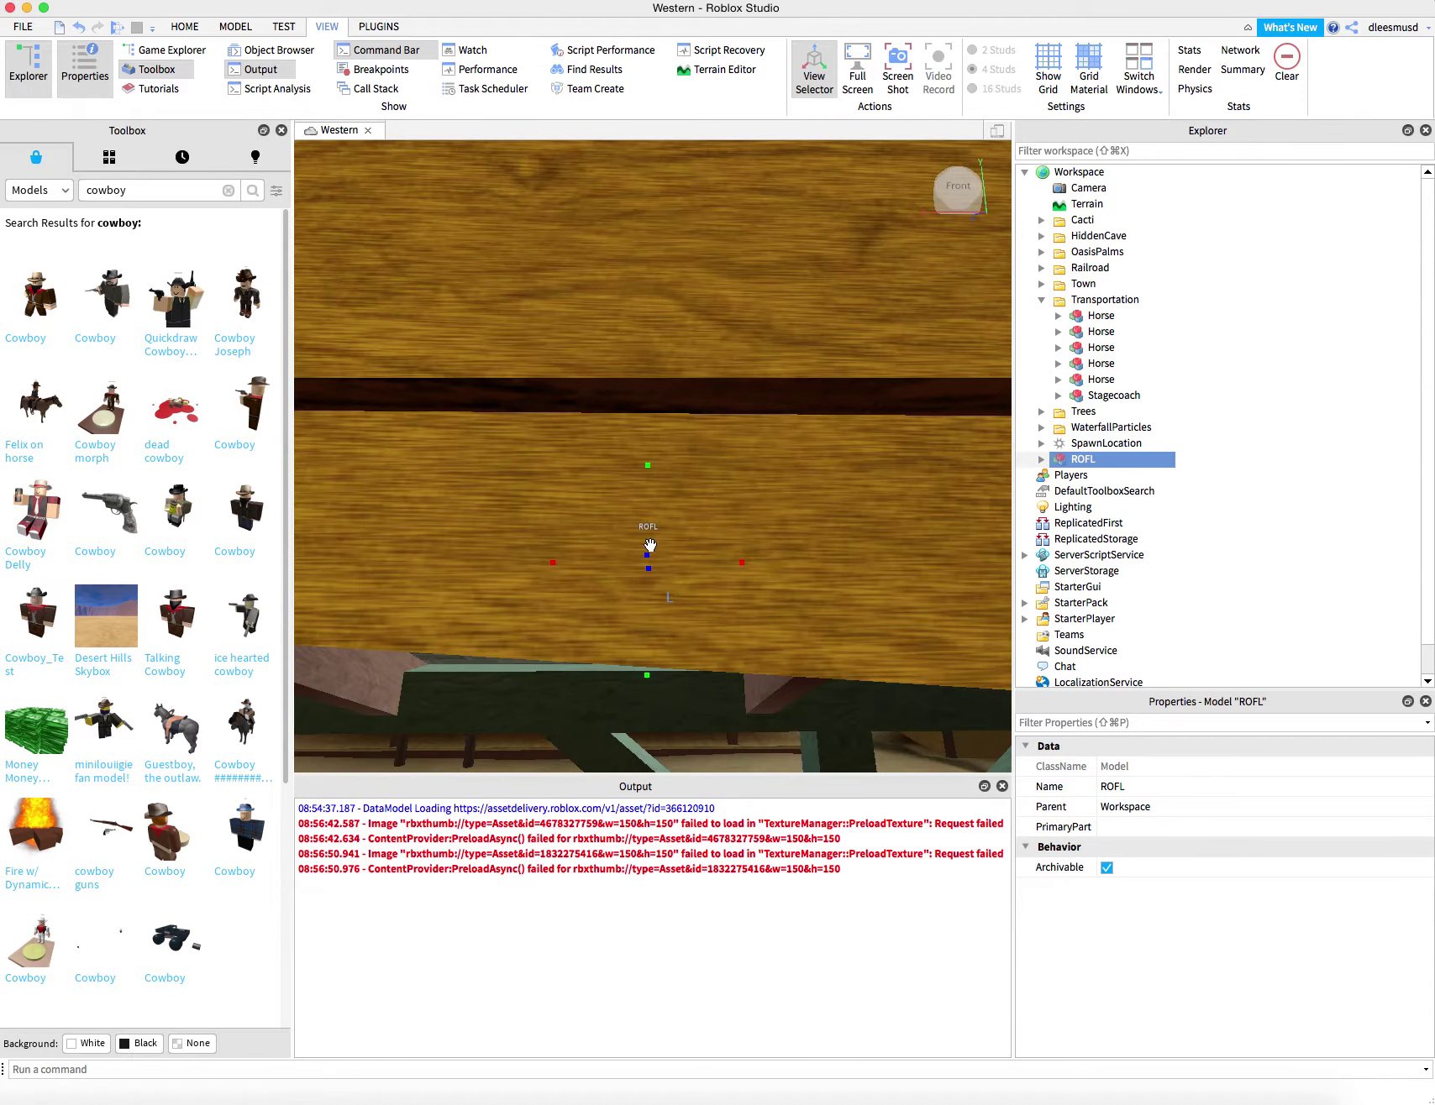
{"action": "scroll", "coordinate": [650, 574], "scroll_direction": "up", "scroll_amount": 5}
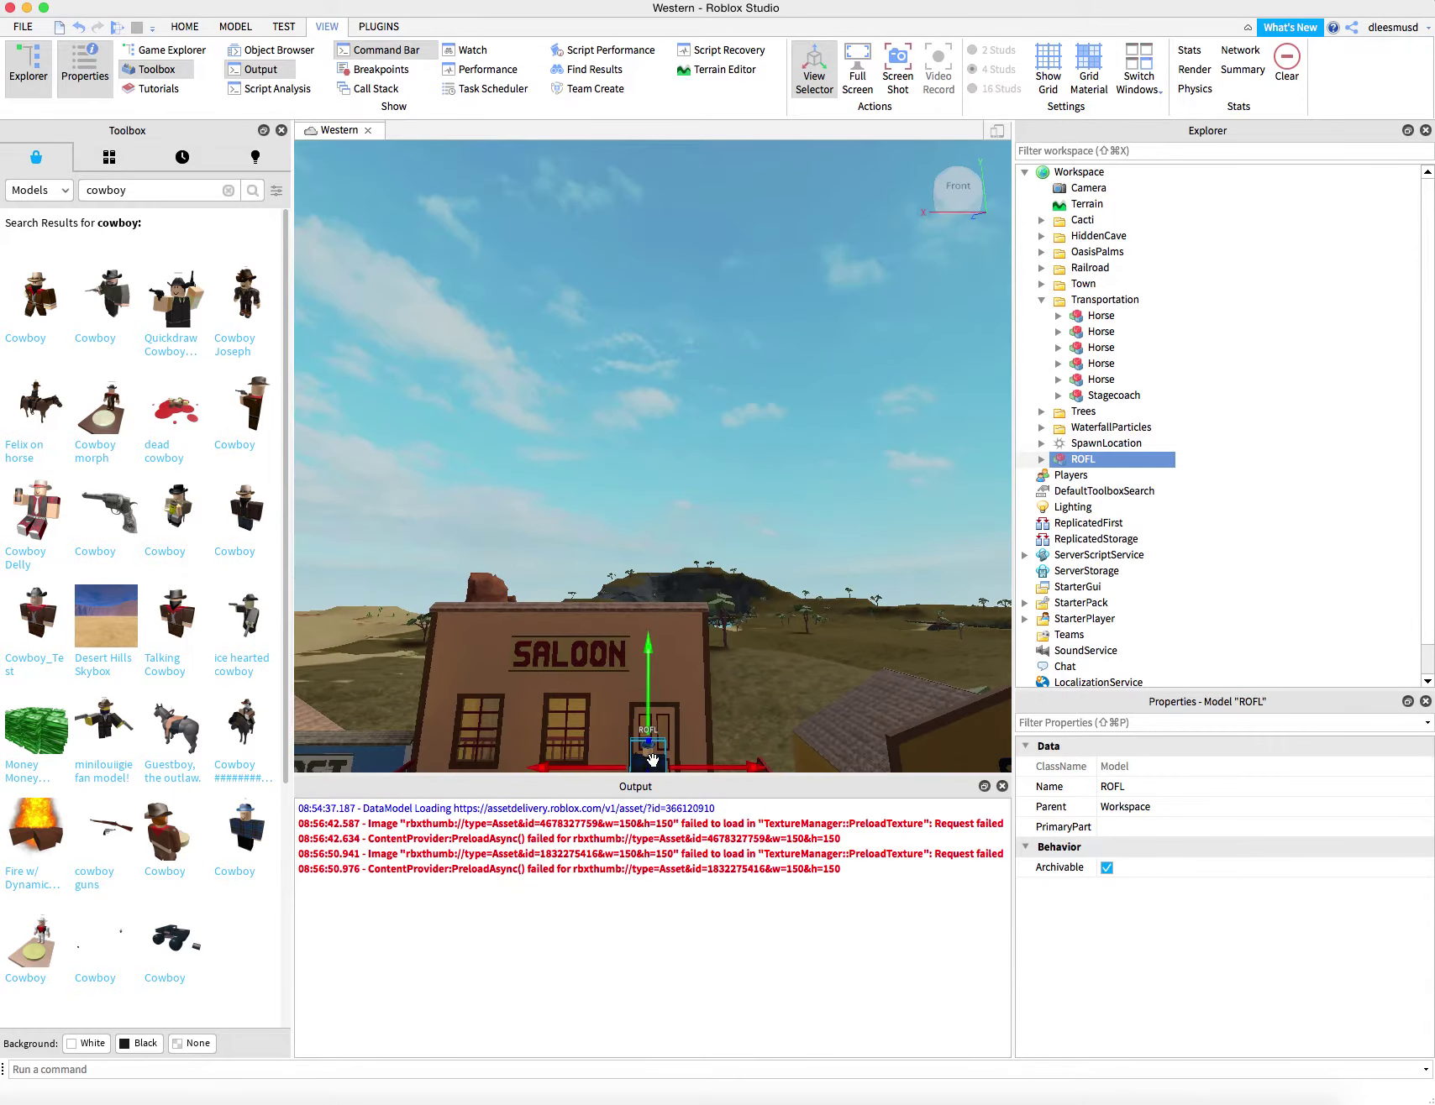
{"action": "scroll", "coordinate": [650, 754], "scroll_direction": "down", "scroll_amount": 4}
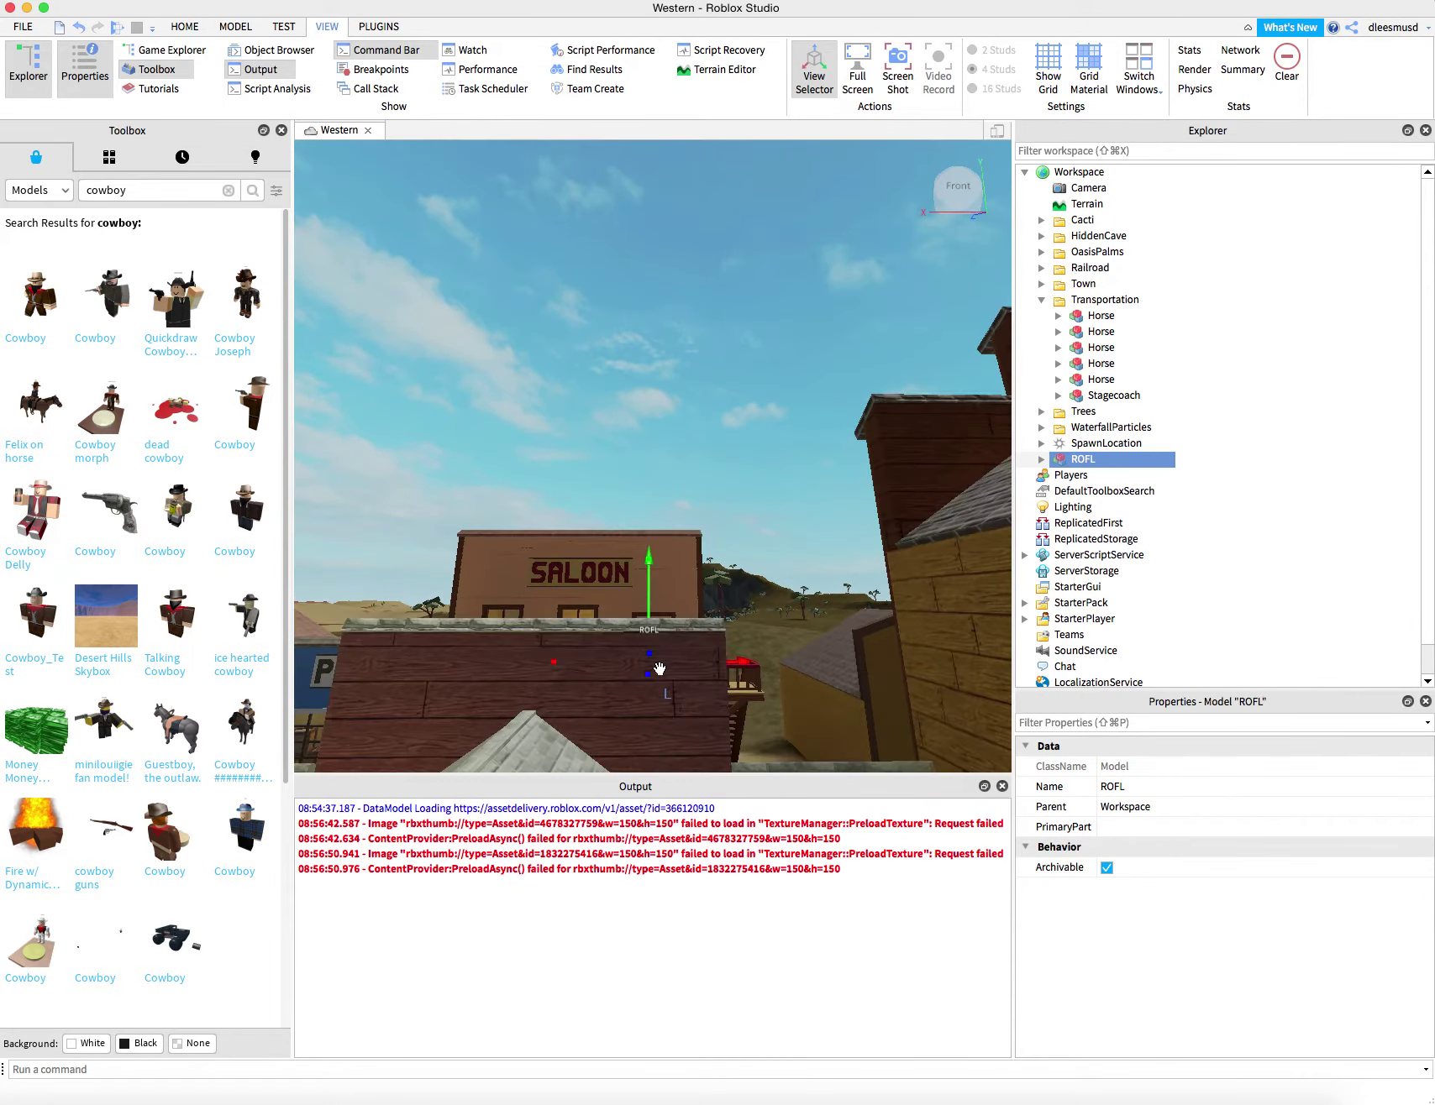
{"action": "right_click_drag", "start_coordinate": [659, 669], "coordinate": [715, 667]}
{"action": "scroll", "coordinate": [715, 668], "scroll_direction": "up", "scroll_amount": 5}
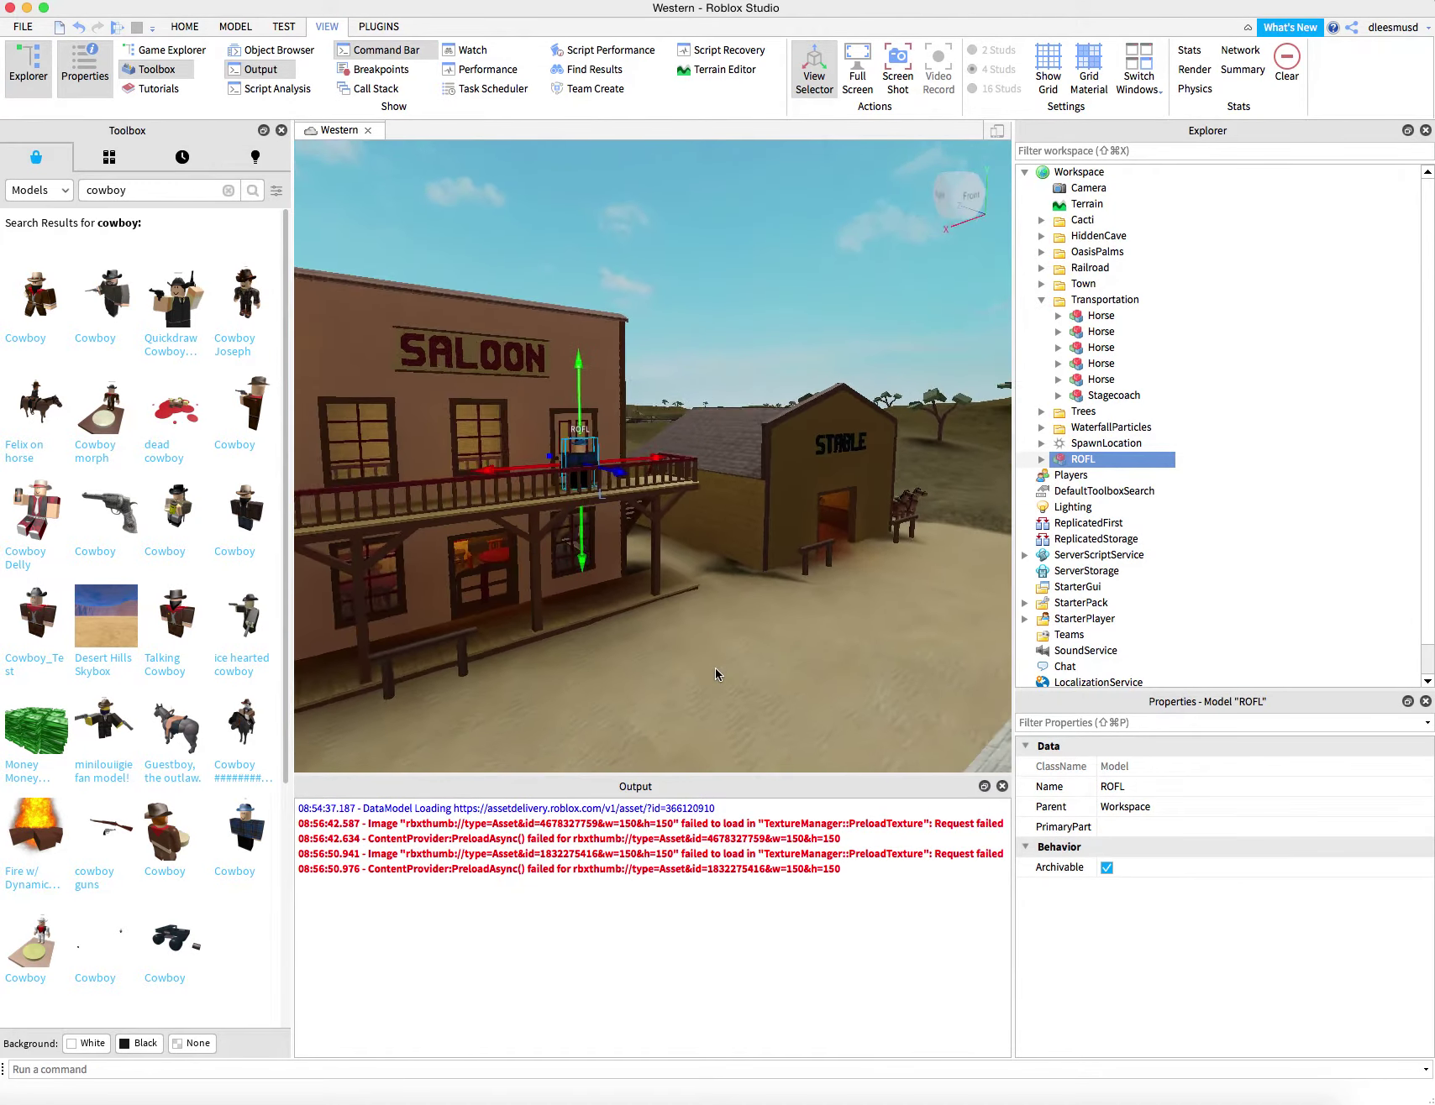
- Lower the cowboy from balcony height to street level in front of the saloon
{"action": "left_click_drag", "start_coordinate": [552, 551], "coordinate": [555, 666]}
{"action": "right_click_drag", "start_coordinate": [555, 666], "coordinate": [549, 721]}
{"action": "scroll", "coordinate": [571, 569], "scroll_direction": "up", "scroll_amount": 3}
{"action": "key", "text": "a"}
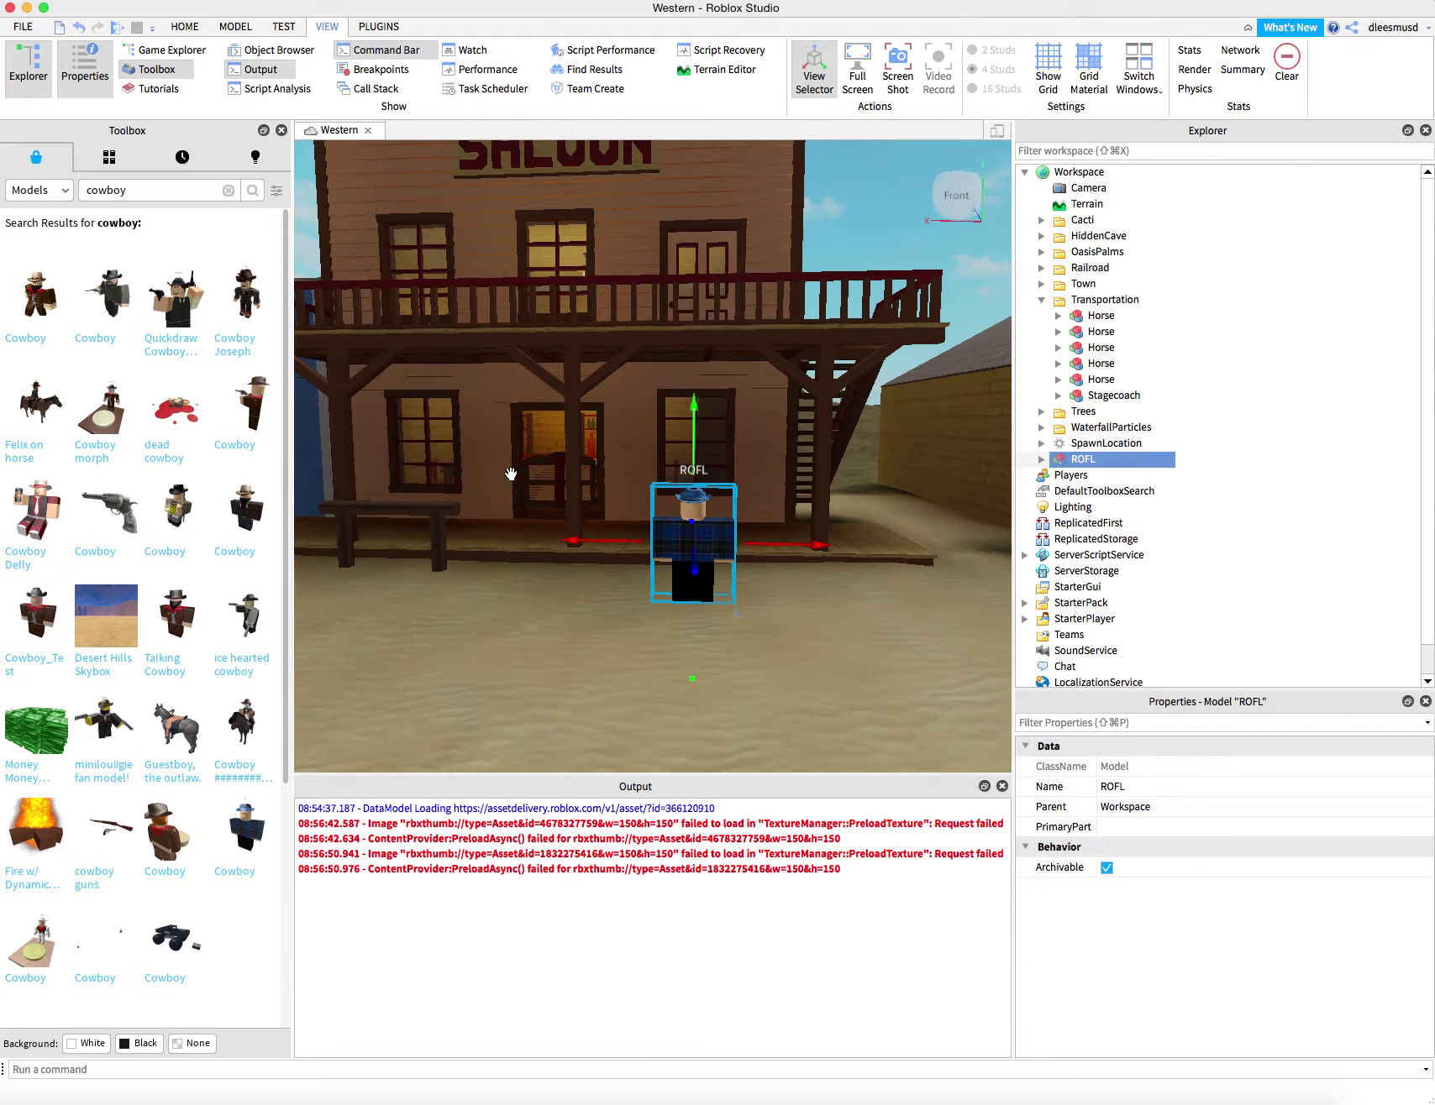
- Shift the cowboy sideways past the saloon's entrance to the hitching post and raise it to porch height
{"action": "left_click_drag", "start_coordinate": [615, 540], "coordinate": [412, 521]}
{"action": "key", "text": "a"}
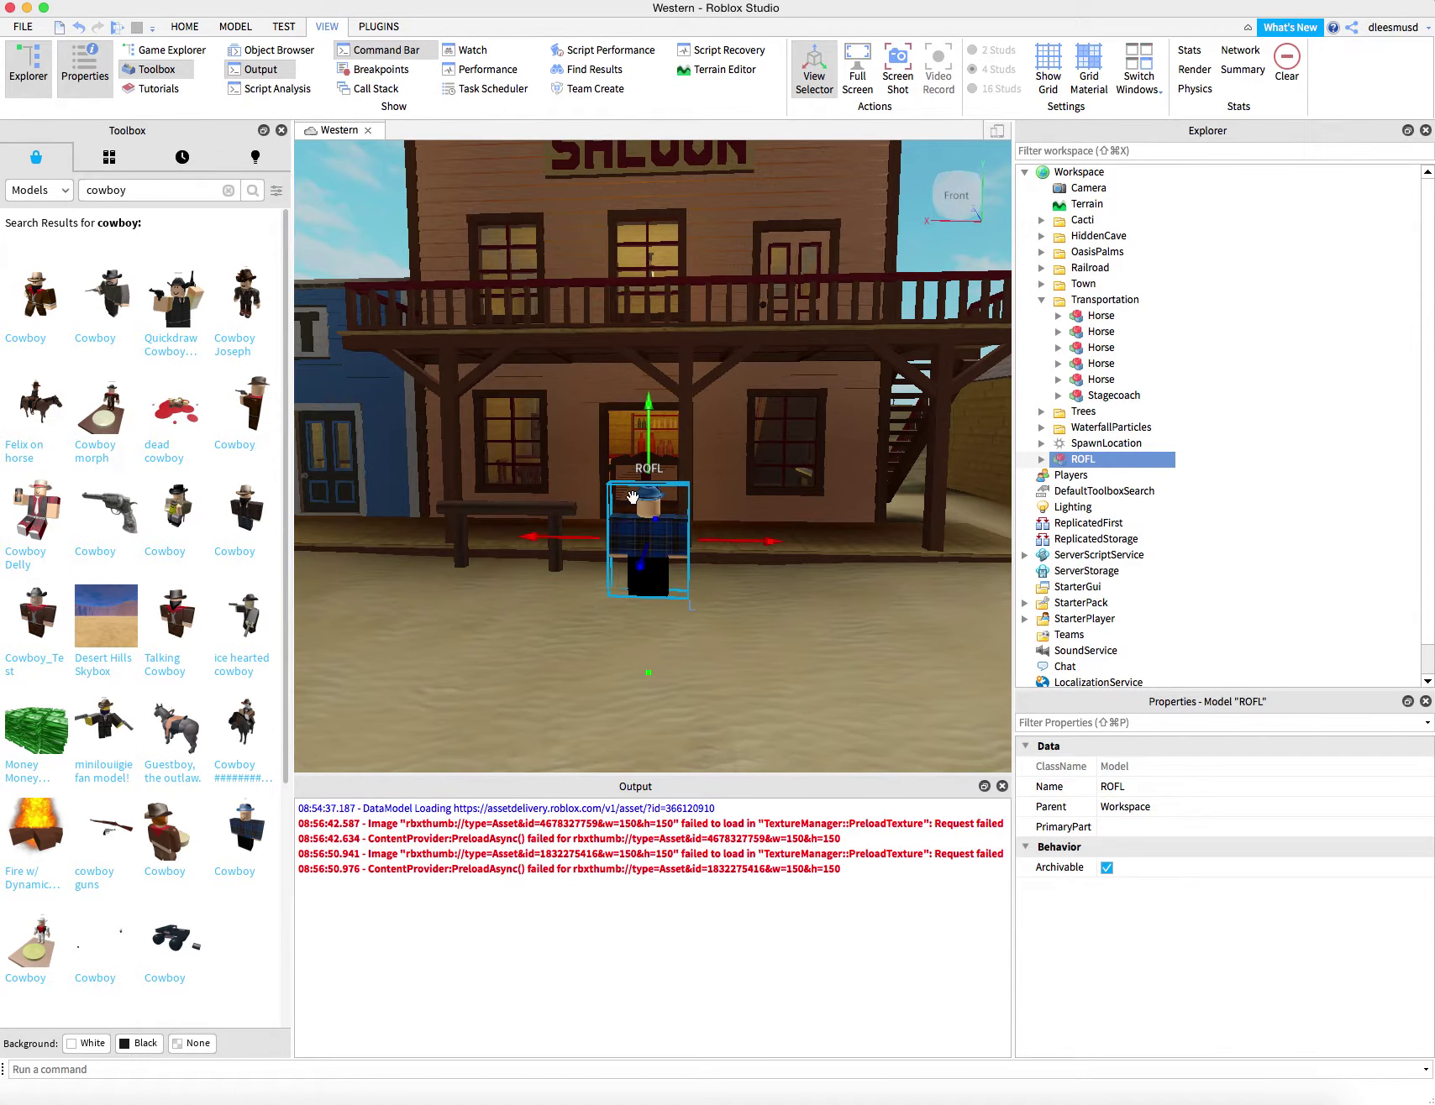
{"action": "left_click_drag", "start_coordinate": [652, 462], "coordinate": [651, 404]}
{"action": "key", "text": "a"}
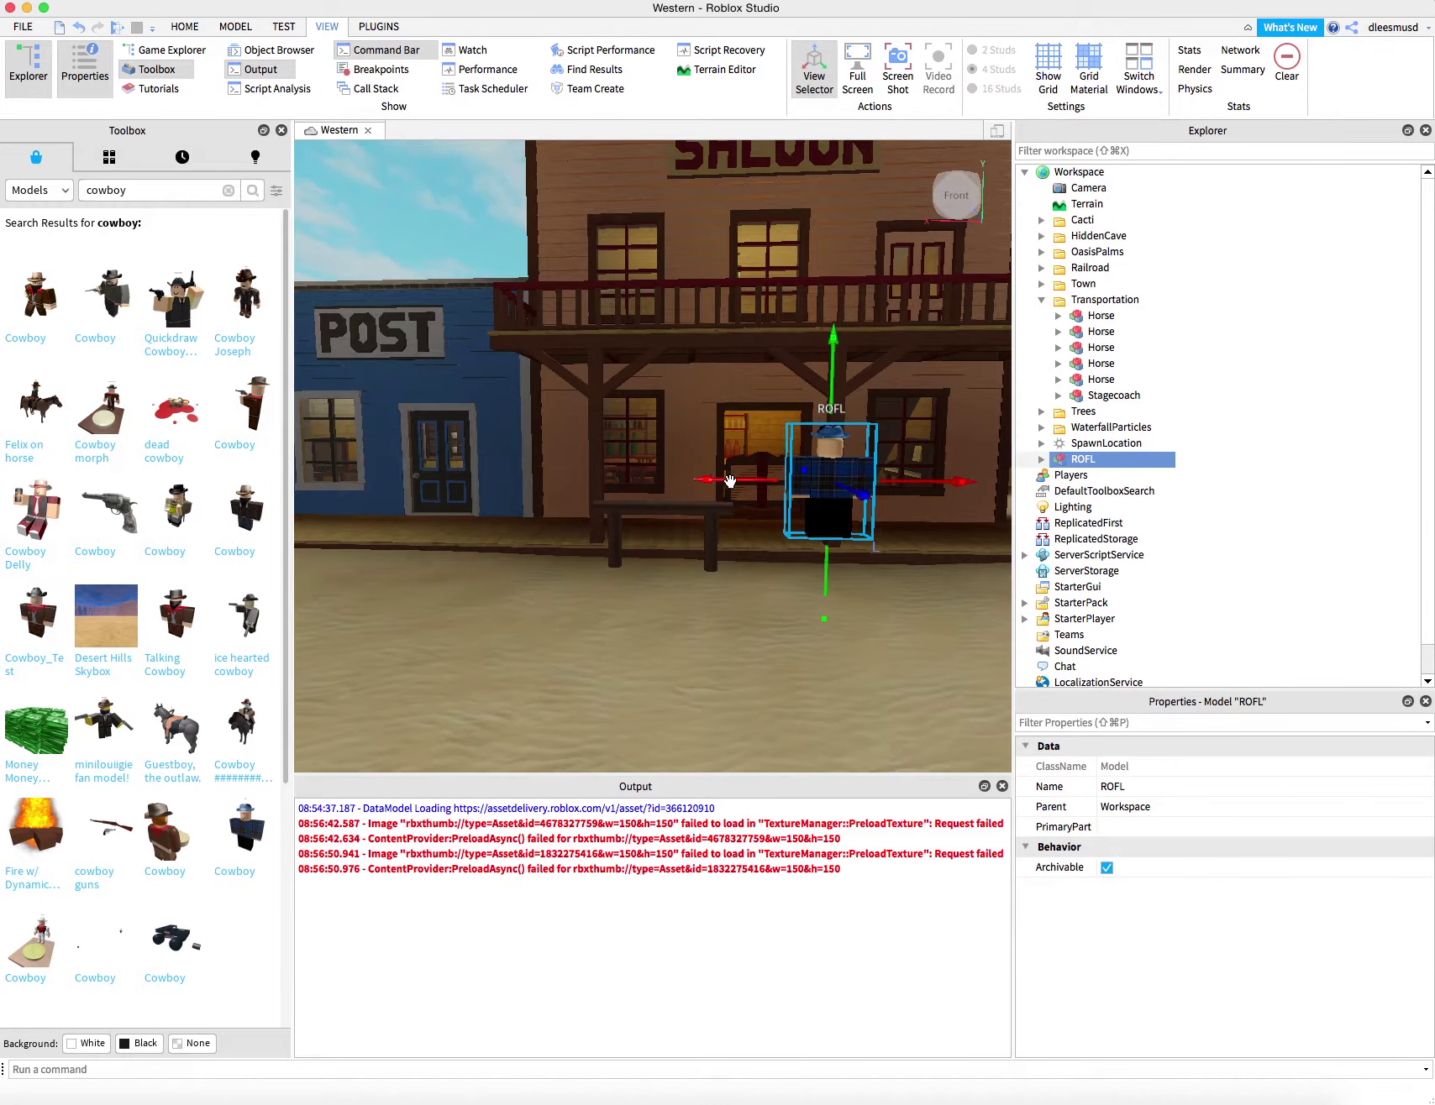
{"action": "left_click_drag", "start_coordinate": [729, 480], "coordinate": [664, 475]}
{"action": "key", "text": "d"}
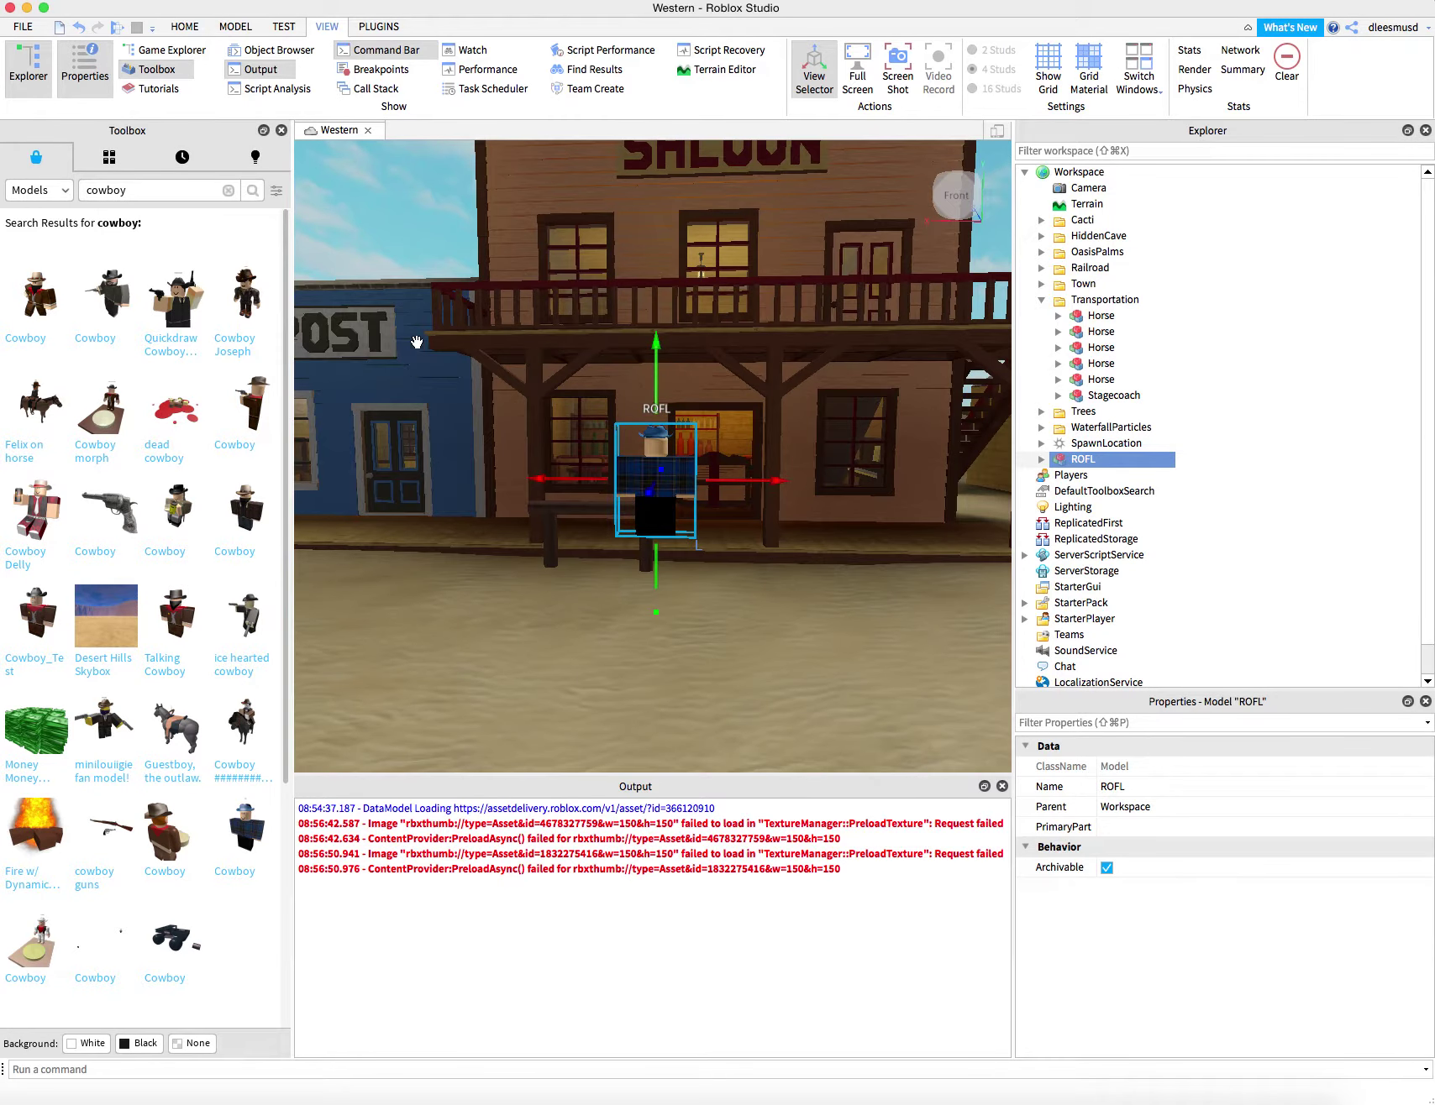
- Move the cowboy back onto the saloon porch, between the window and the swinging doors, lower it towards the floor and deselect it
{"action": "left_click_drag", "start_coordinate": [646, 495], "coordinate": [655, 468]}
{"action": "key", "text": "w"}
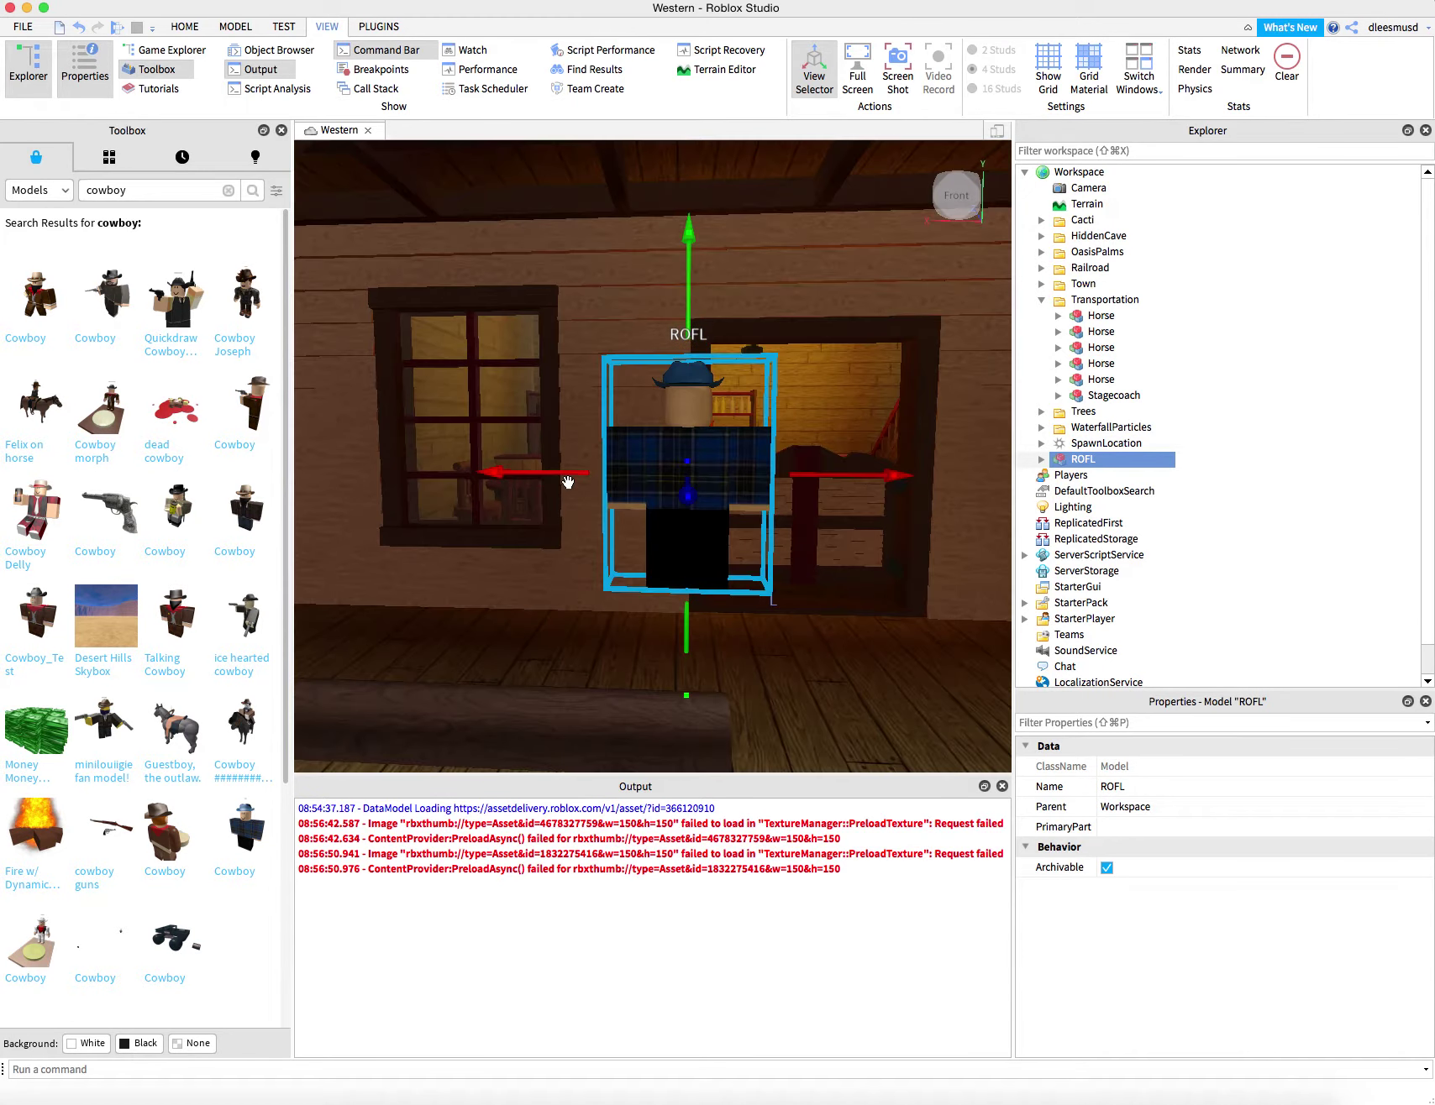
{"action": "left_click_drag", "start_coordinate": [568, 481], "coordinate": [456, 465]}
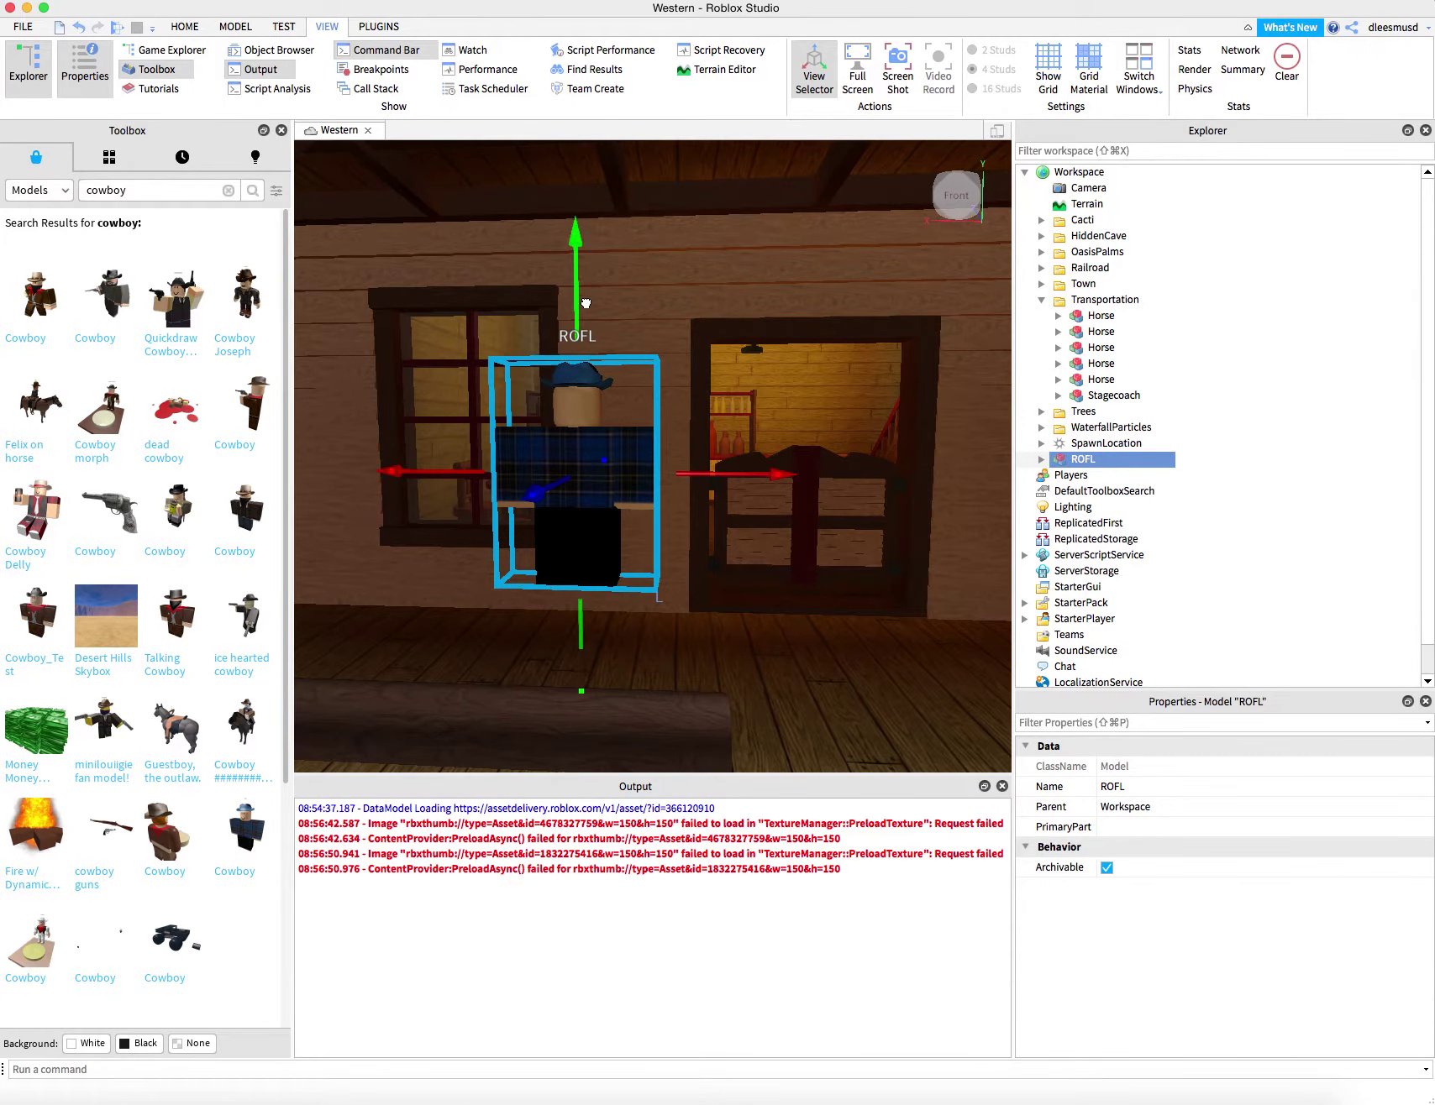
{"action": "left_click_drag", "start_coordinate": [585, 294], "coordinate": [586, 382]}
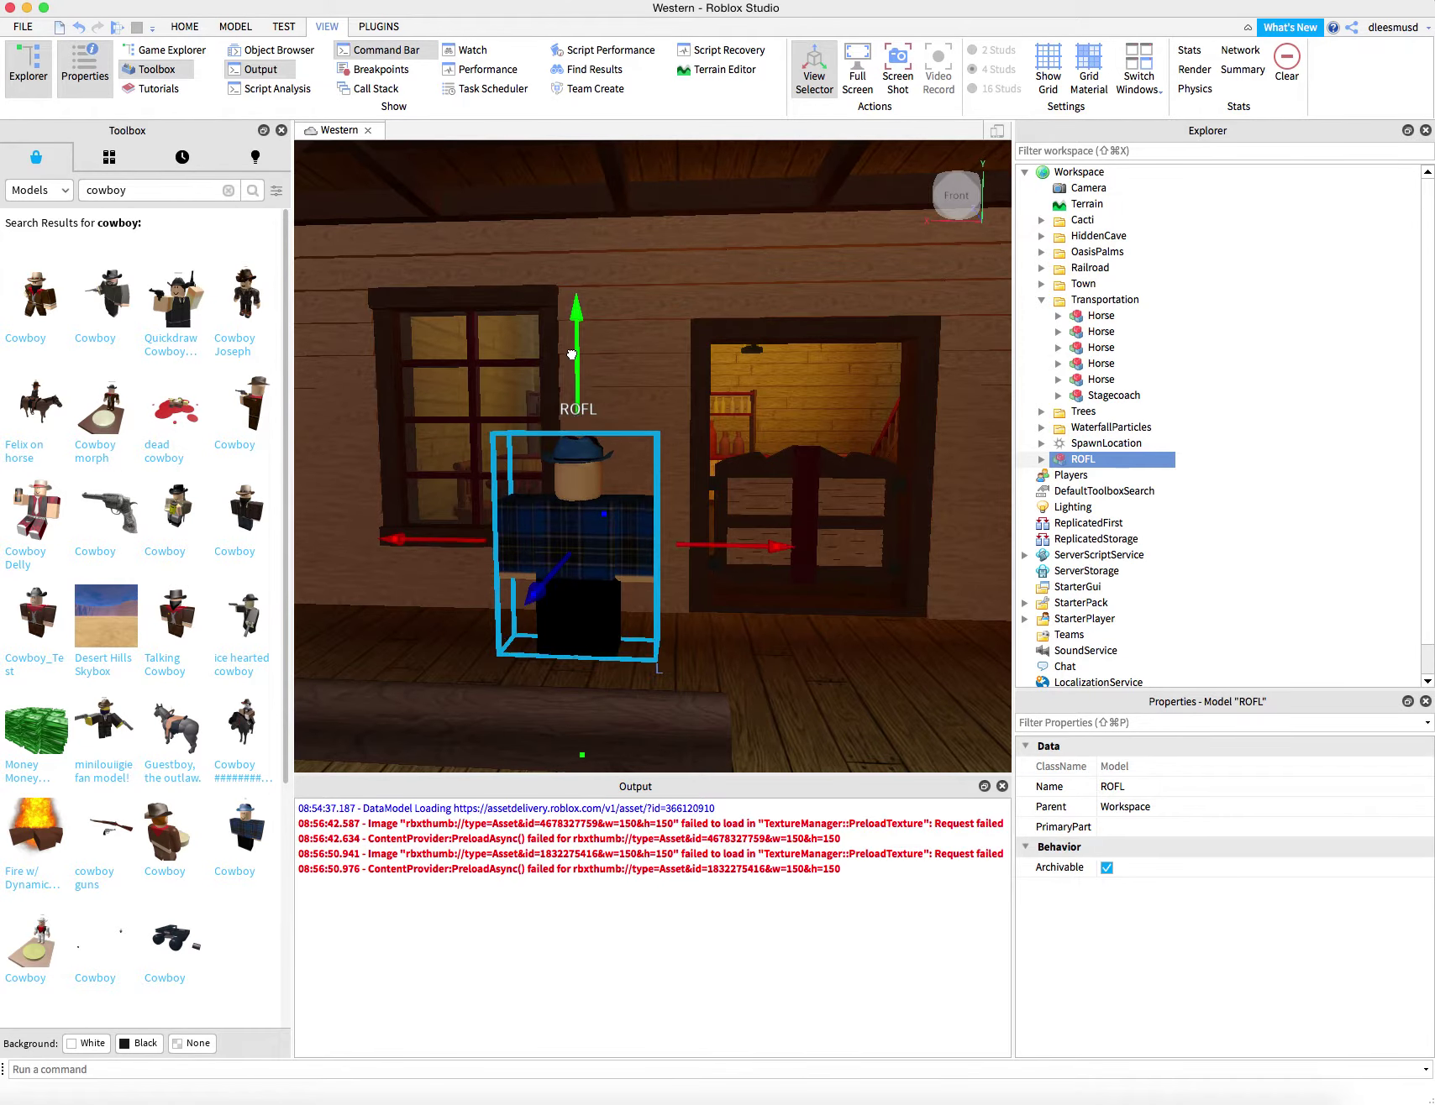
{"action": "scroll", "coordinate": [687, 634], "scroll_direction": "down", "scroll_amount": 5}
{"action": "left_click", "coordinate": [694, 616]}
{"action": "scroll", "coordinate": [696, 610], "scroll_direction": "up", "scroll_amount": 3}
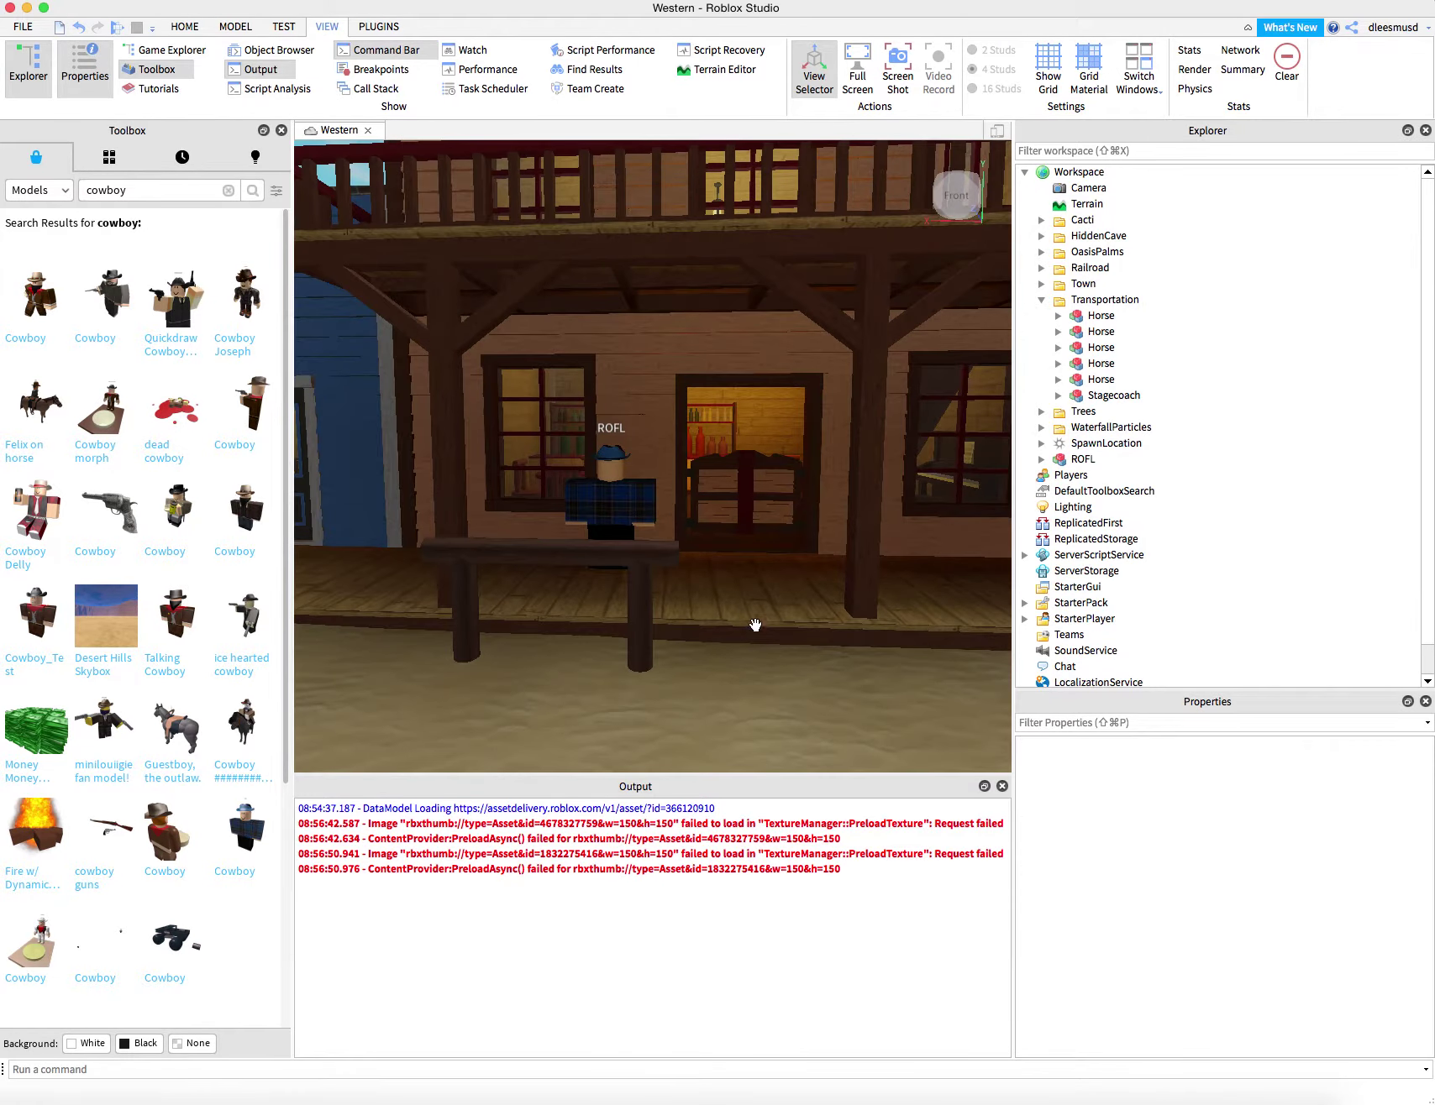
- Rename the inserted ROFL cowboy model to Bartender
{"action": "left_click", "coordinate": [1084, 460]}
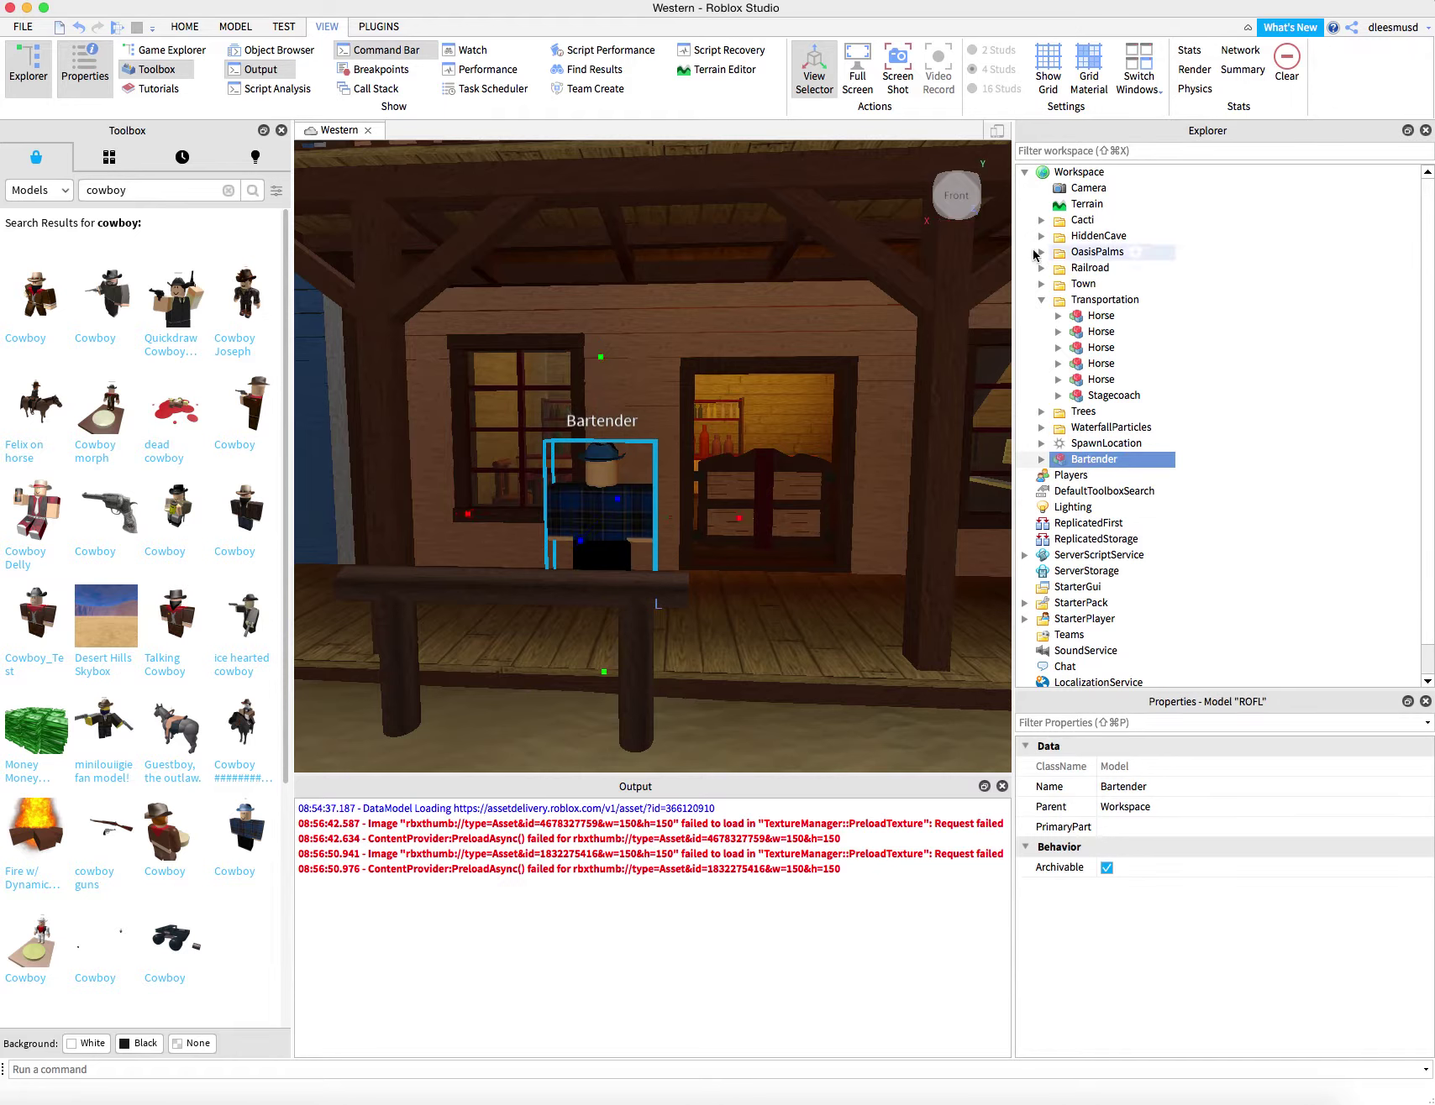
- Collapse and re-expand the Workspace tree, and hide the Explorer and show it again
{"action": "left_click", "coordinate": [1022, 172]}
{"action": "left_click", "coordinate": [1023, 172]}
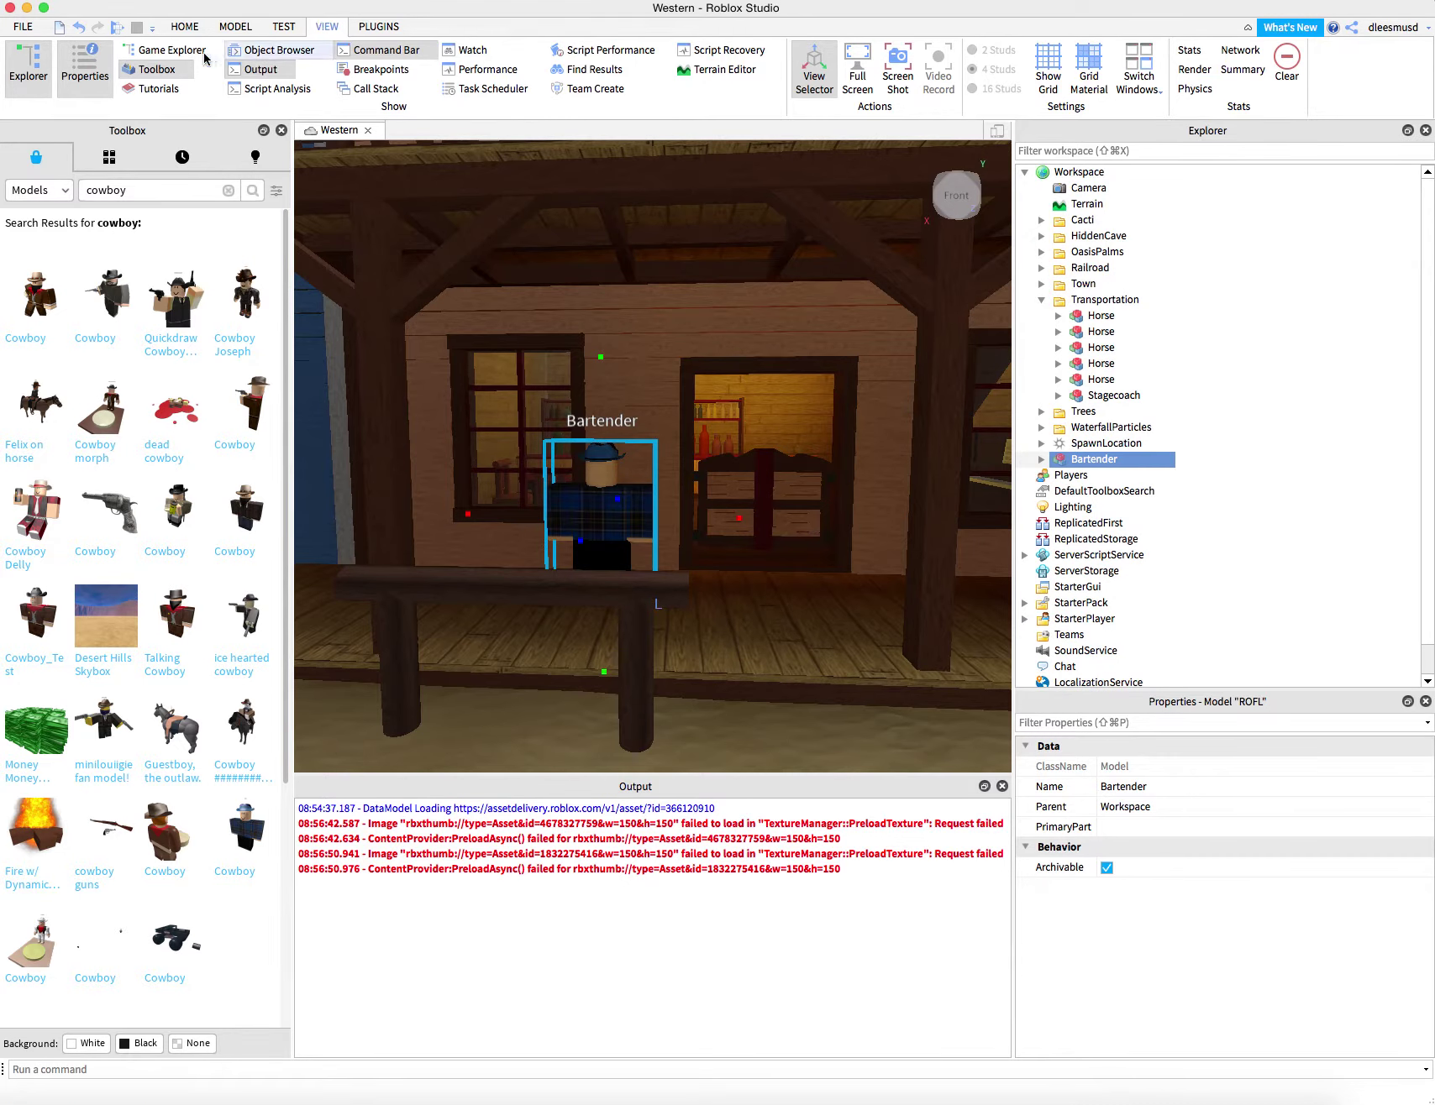
{"action": "left_click", "coordinate": [20, 76]}
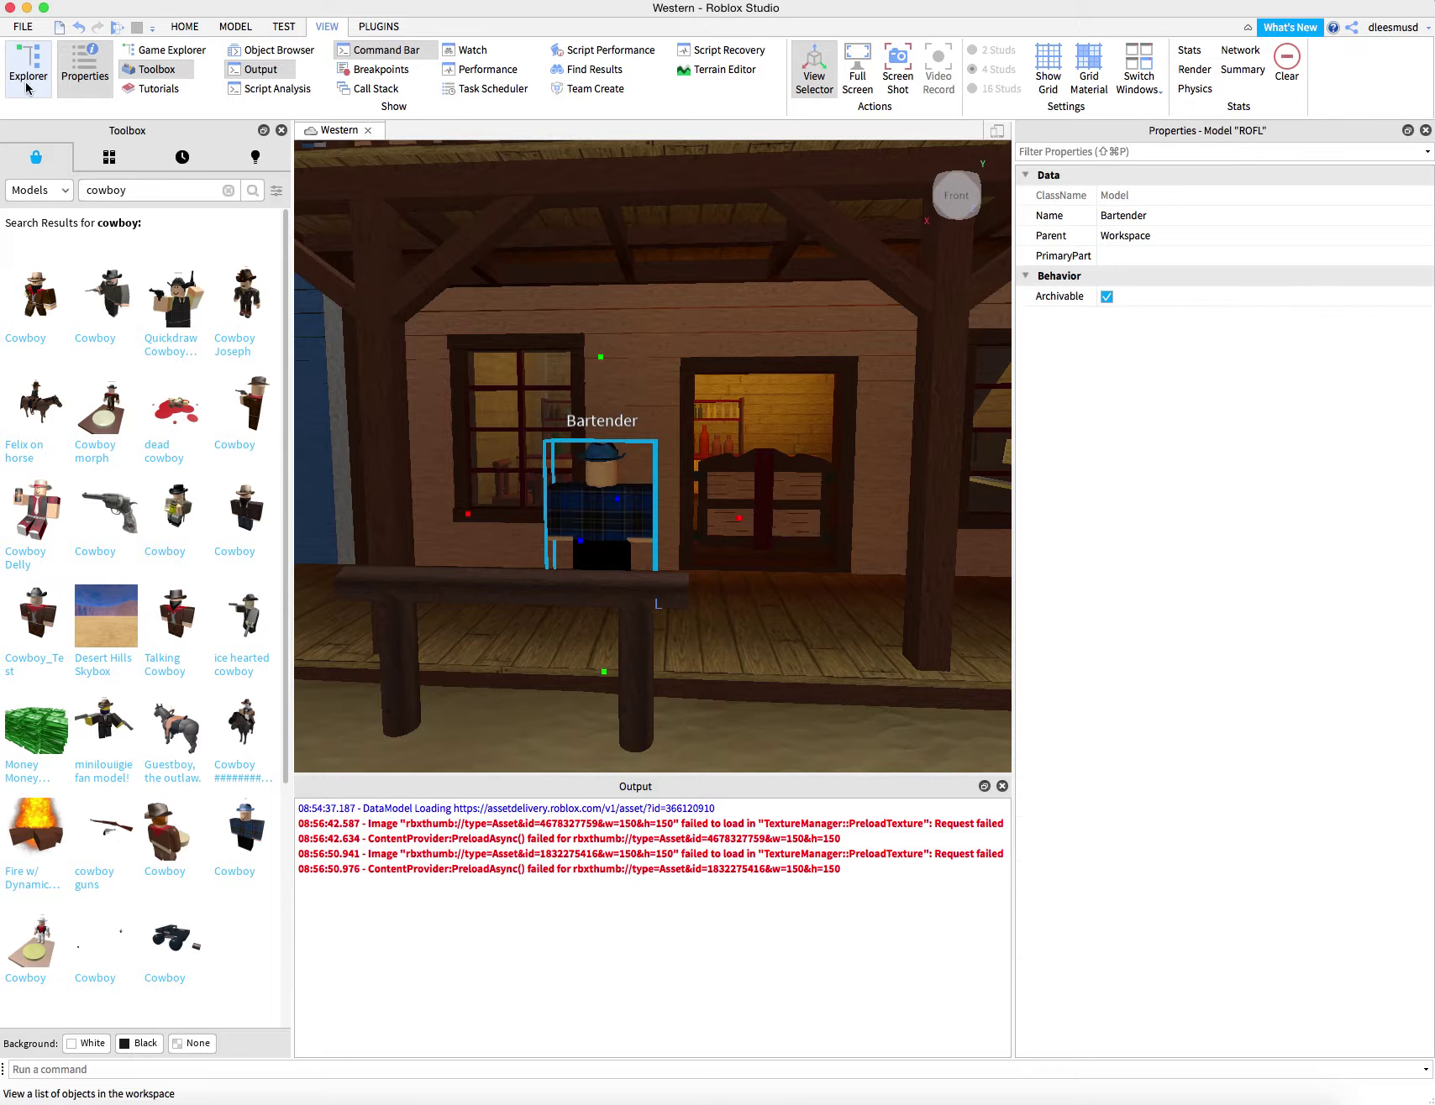
{"action": "left_click", "coordinate": [25, 67]}
{"action": "left_click", "coordinate": [25, 66]}
{"action": "left_click", "coordinate": [38, 74]}
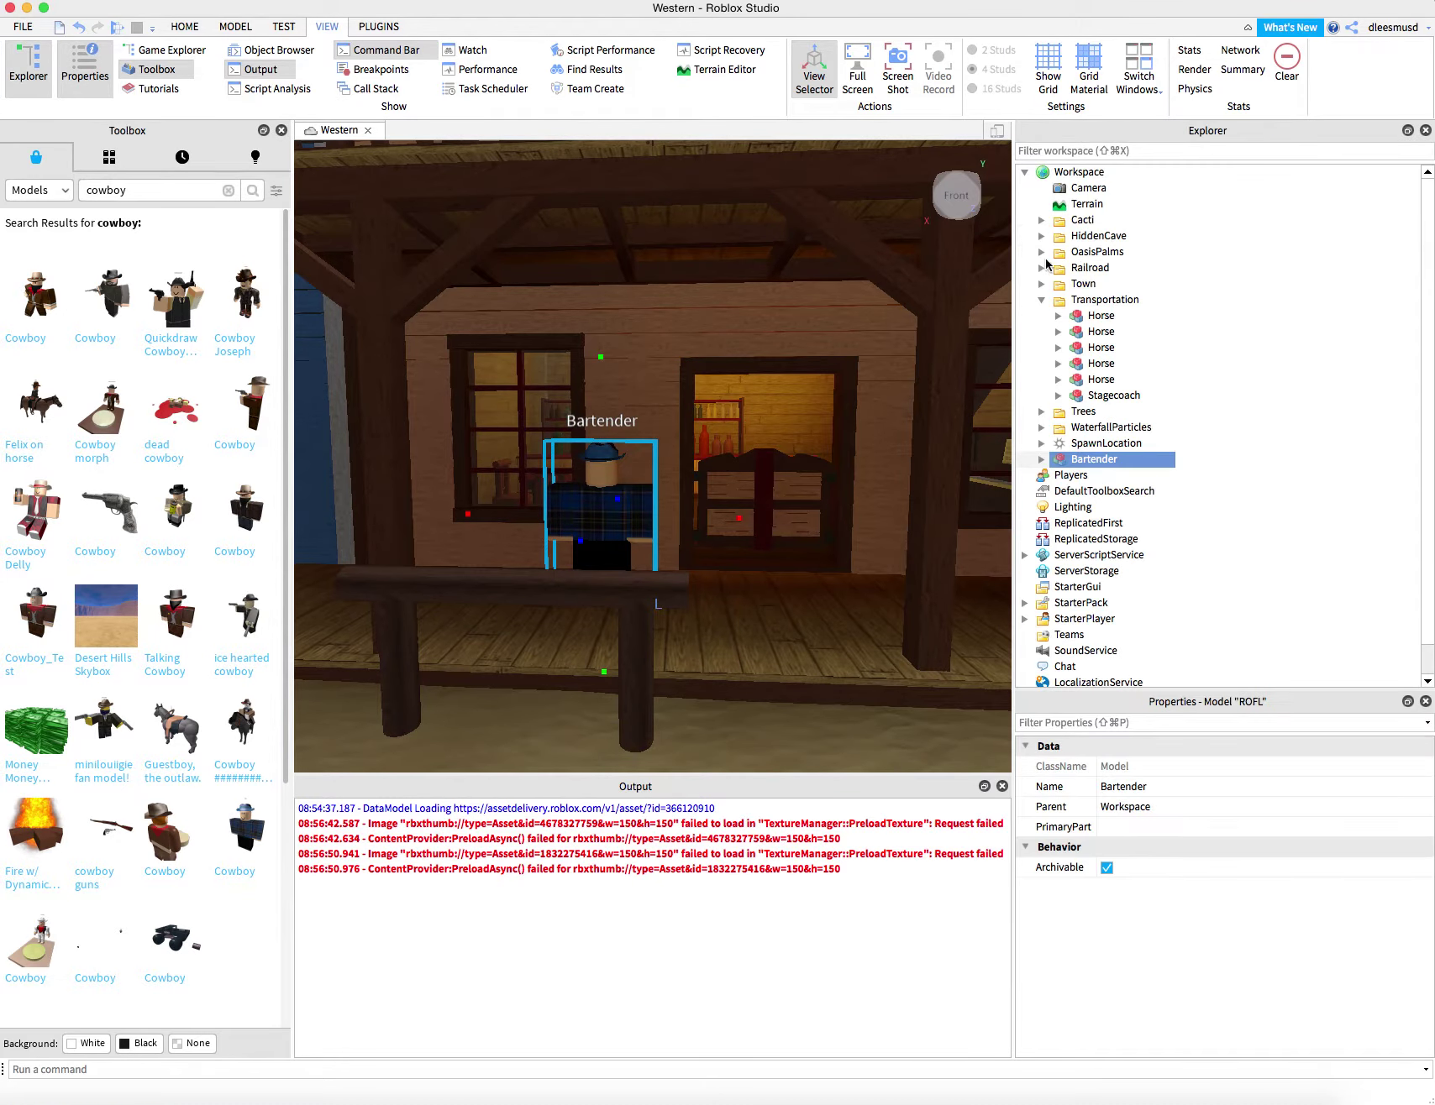
{"action": "left_click", "coordinate": [1024, 173]}
{"action": "left_click", "coordinate": [1023, 173]}
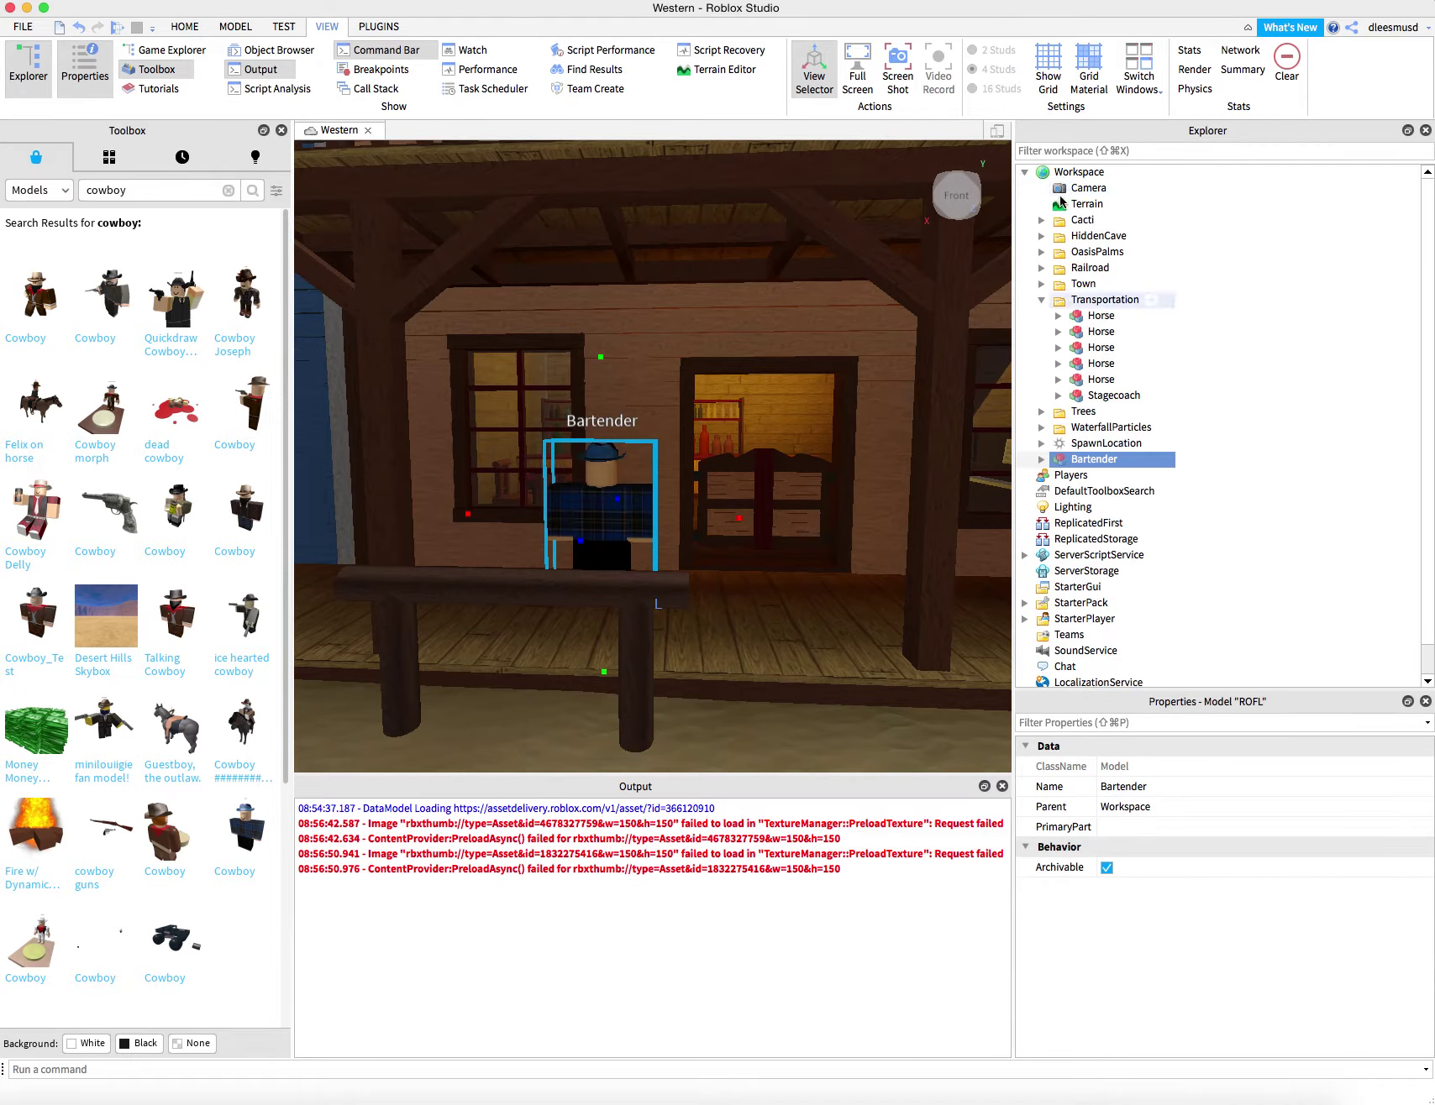
- Collapse the Transportation folder and examine the objects contained in the Bartender model
{"action": "left_click", "coordinate": [1041, 302]}
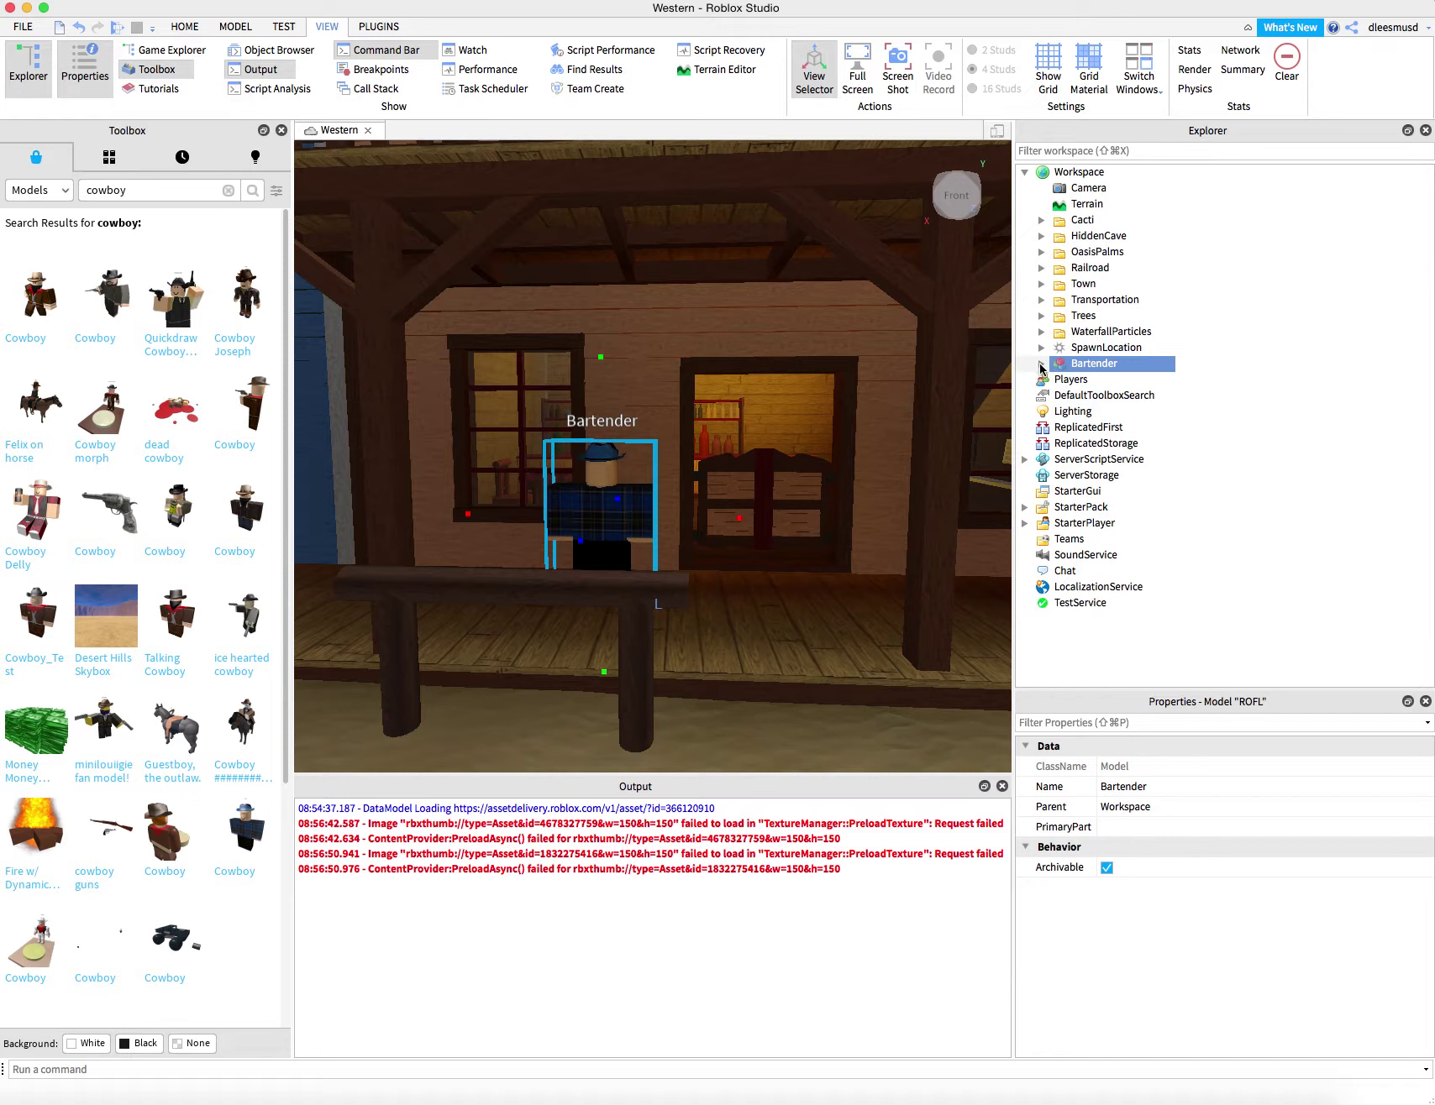
{"action": "right_click", "coordinate": [1096, 363]}
{"action": "left_click", "coordinate": [1063, 370]}
{"action": "left_click", "coordinate": [1064, 378]}
{"action": "left_click", "coordinate": [1110, 366]}
{"action": "left_click", "coordinate": [1041, 364]}
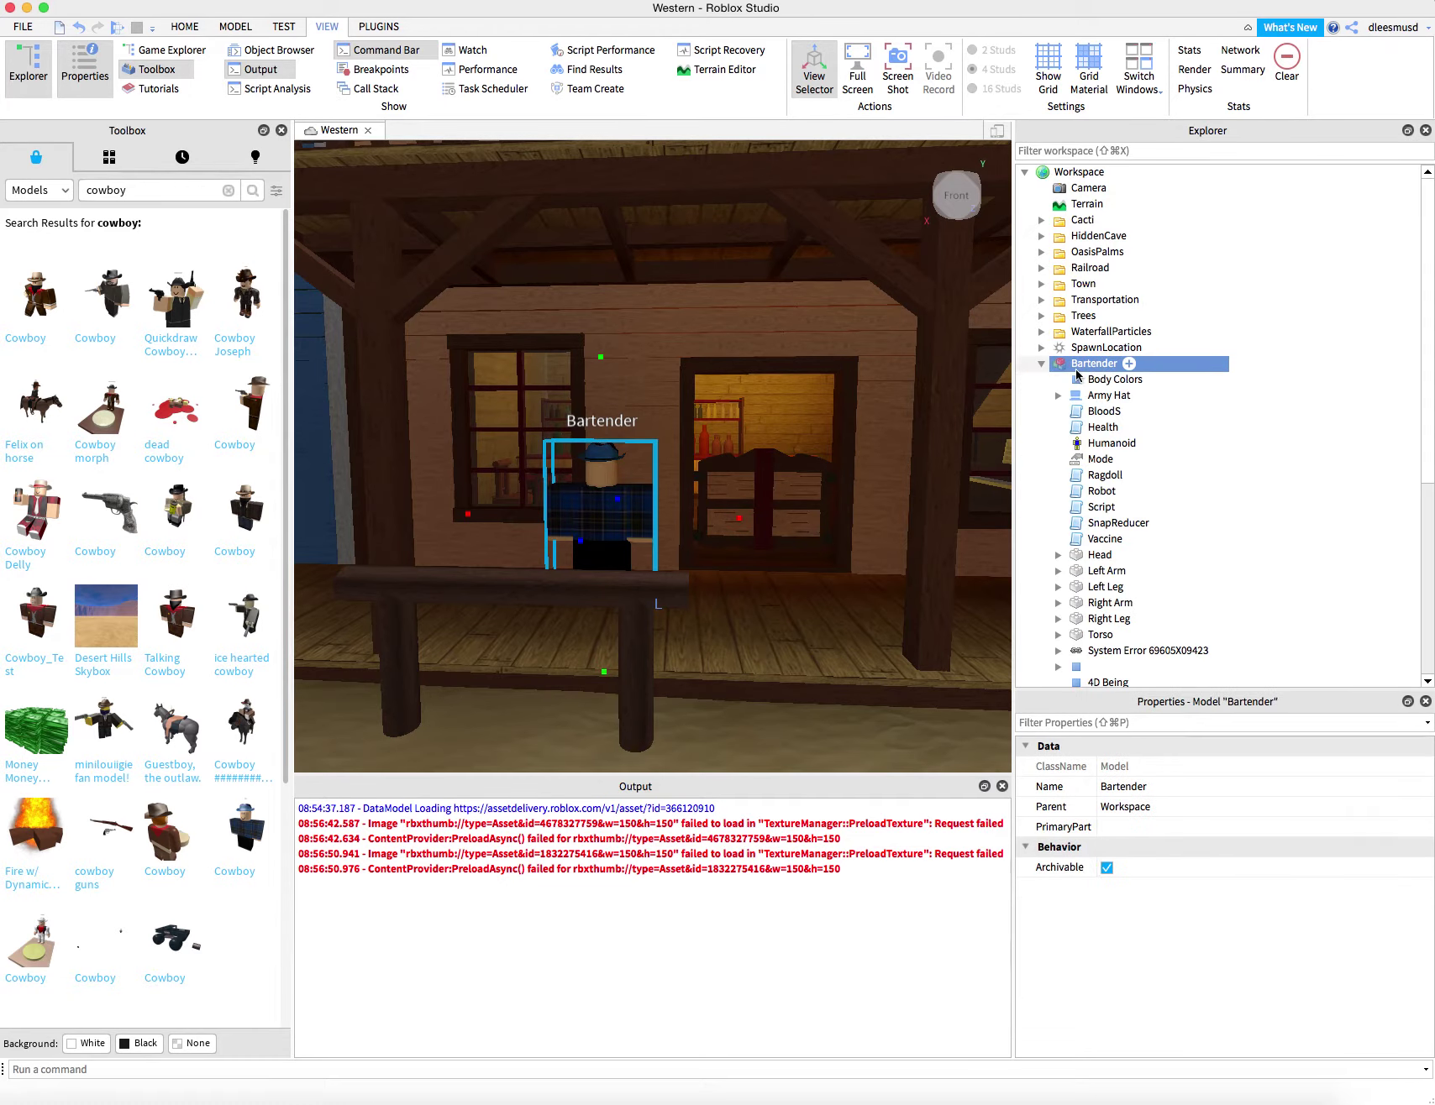
{"action": "left_click", "coordinate": [1042, 364]}
{"action": "right_click", "coordinate": [1096, 367]}
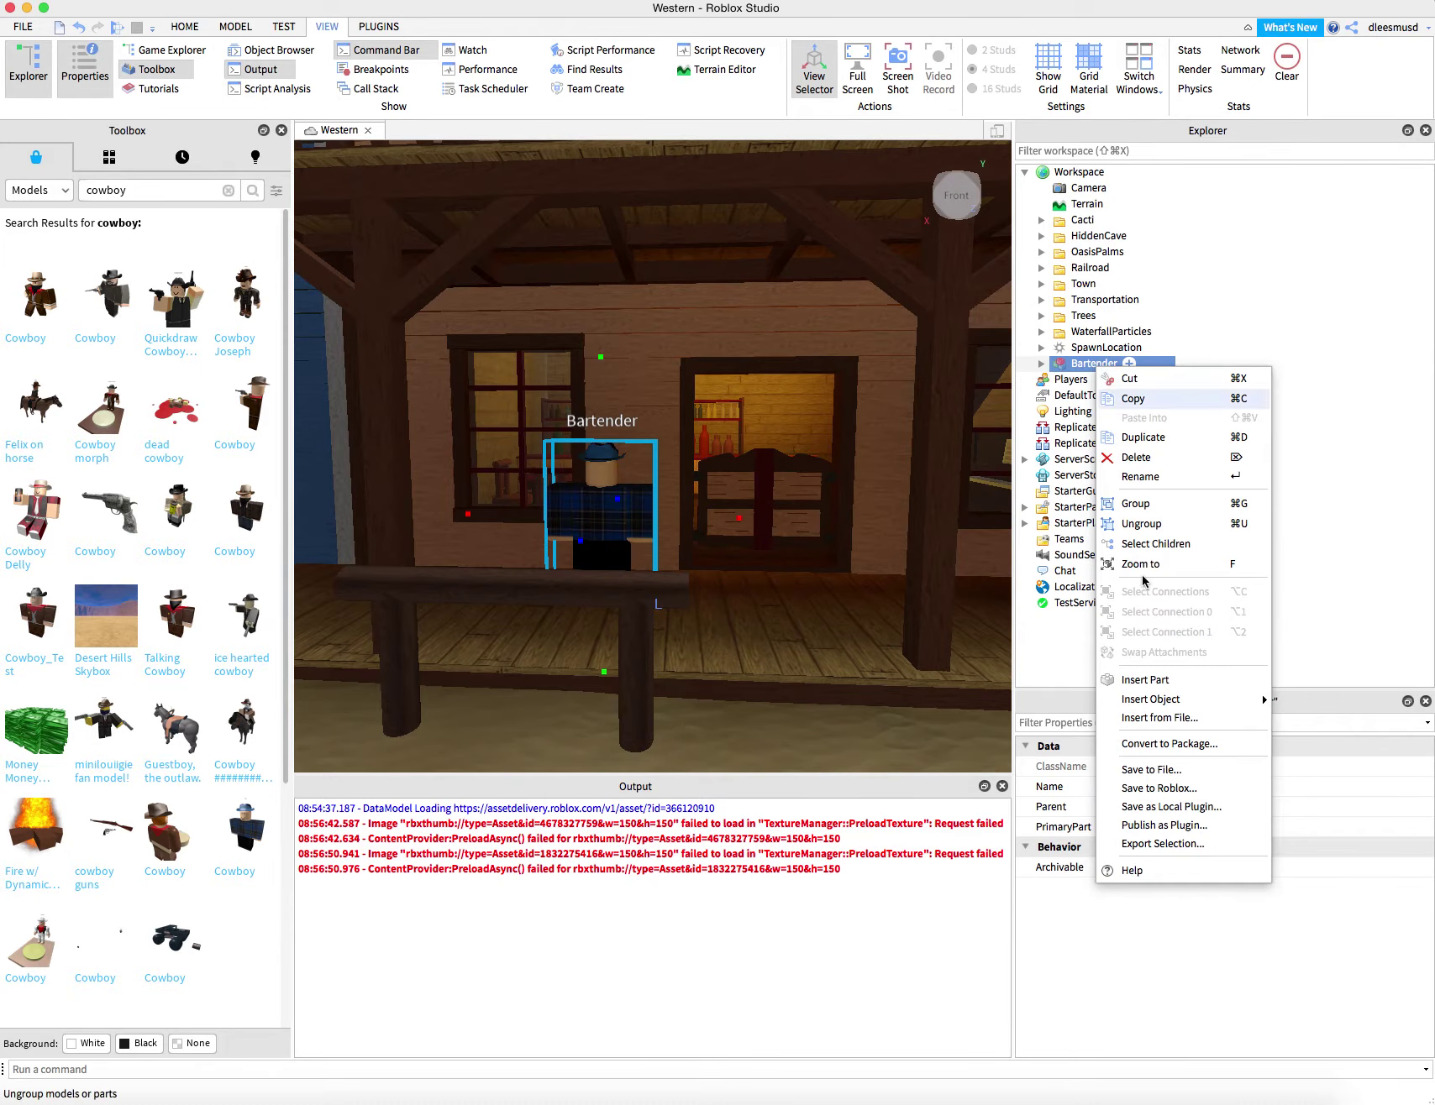
{"action": "left_click", "coordinate": [1176, 479]}
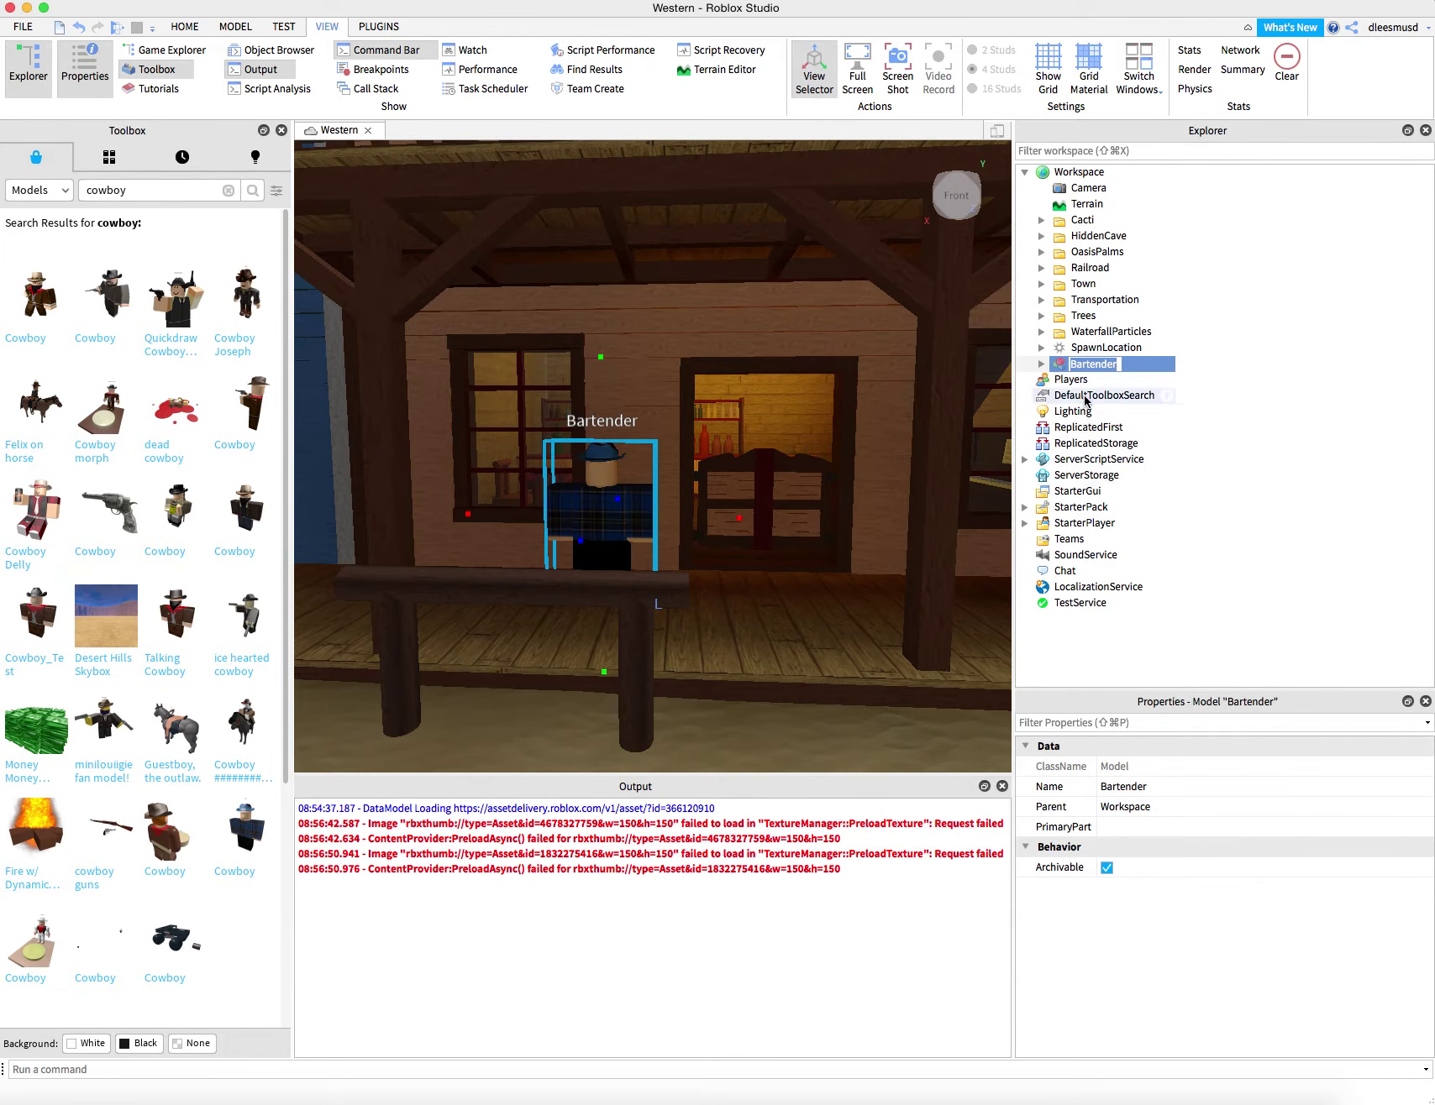
{"action": "left_click", "coordinate": [864, 564]}
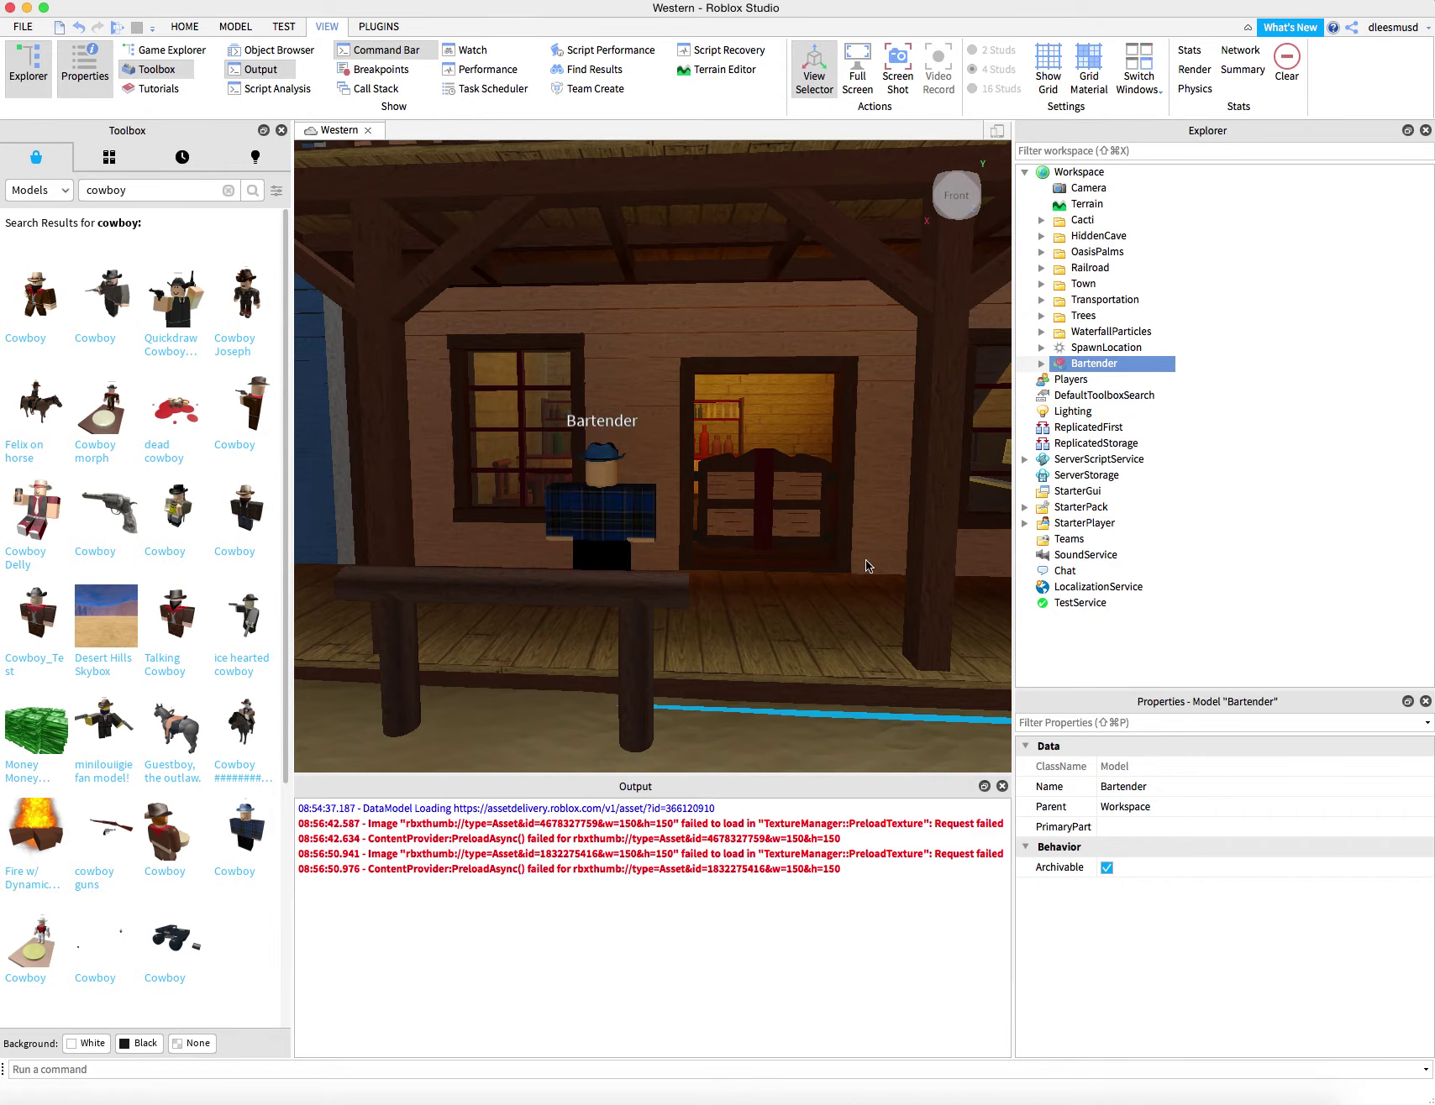
- Examine the town around the saloon and stable, including the Bartender's placement on the saloon porch
{"action": "key", "text": "s"}
{"action": "right_click_drag", "start_coordinate": [874, 617], "coordinate": [770, 592]}
{"action": "key", "text": "w"}
{"action": "key", "text": "a"}
{"action": "key", "text": "w"}
{"action": "key", "text": "d"}
{"action": "key", "text": "w"}
{"action": "key", "text": "d"}
{"action": "key", "text": "w"}
{"action": "key", "text": "w"}
{"action": "key", "text": "a"}
{"action": "key", "text": "w"}
{"action": "key", "text": "s"}
{"action": "key", "text": "w"}
{"action": "key", "text": "w"}
{"action": "key", "text": "w"}
{"action": "key", "text": "f"}
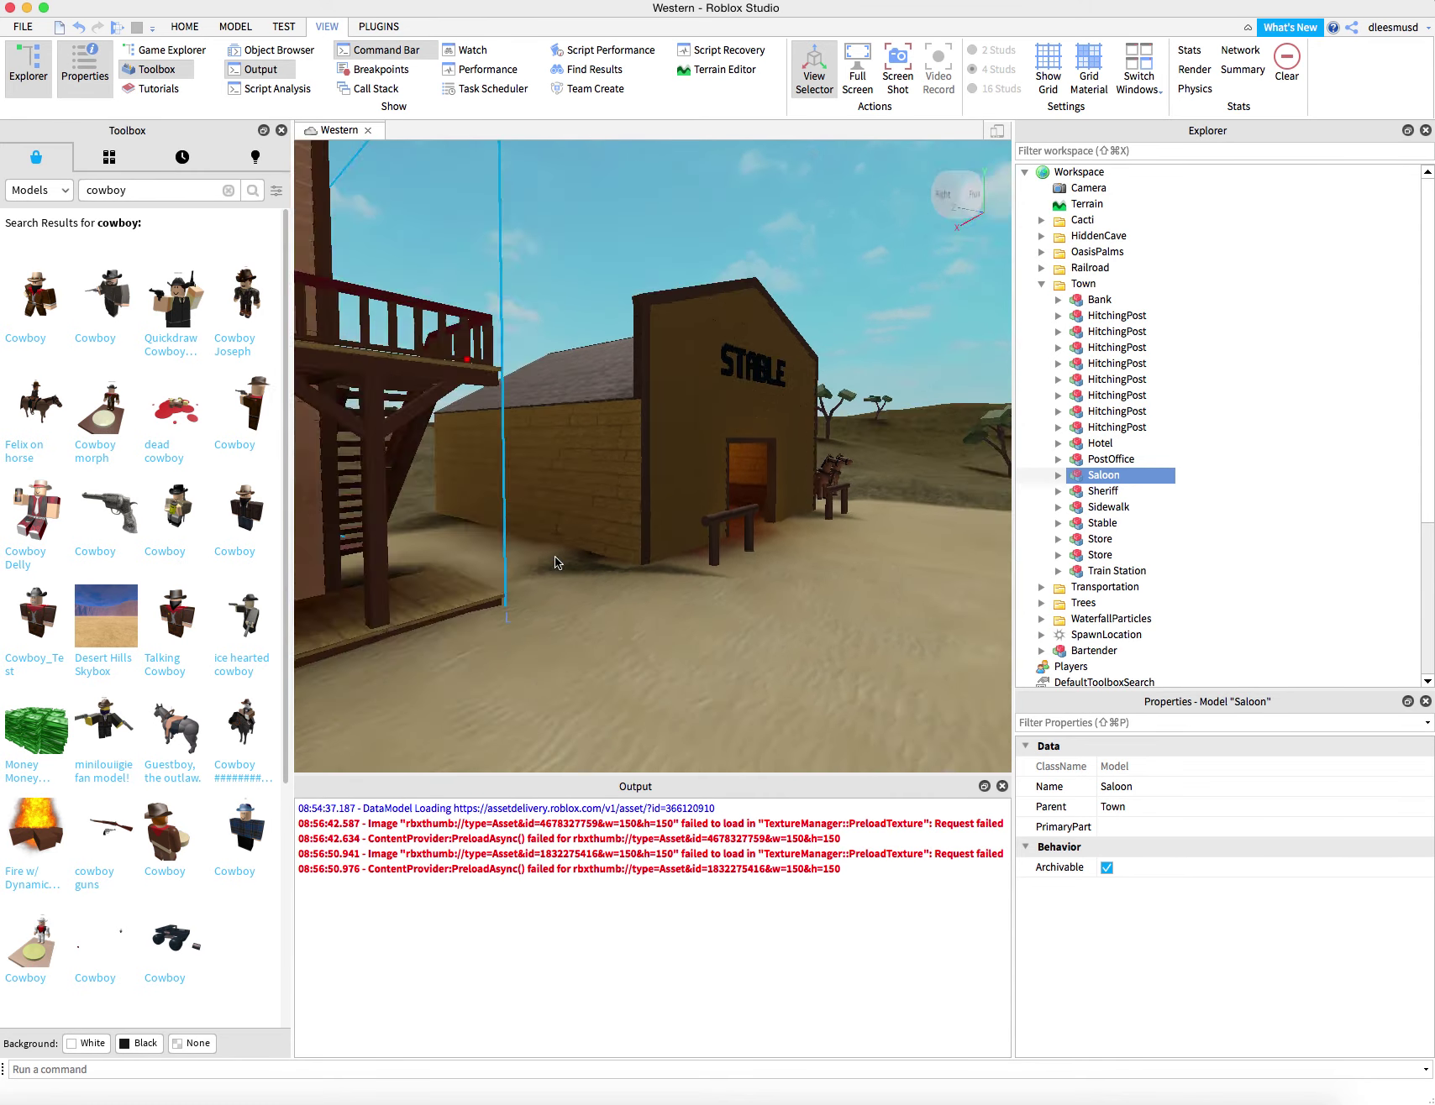
{"action": "key", "text": "a"}
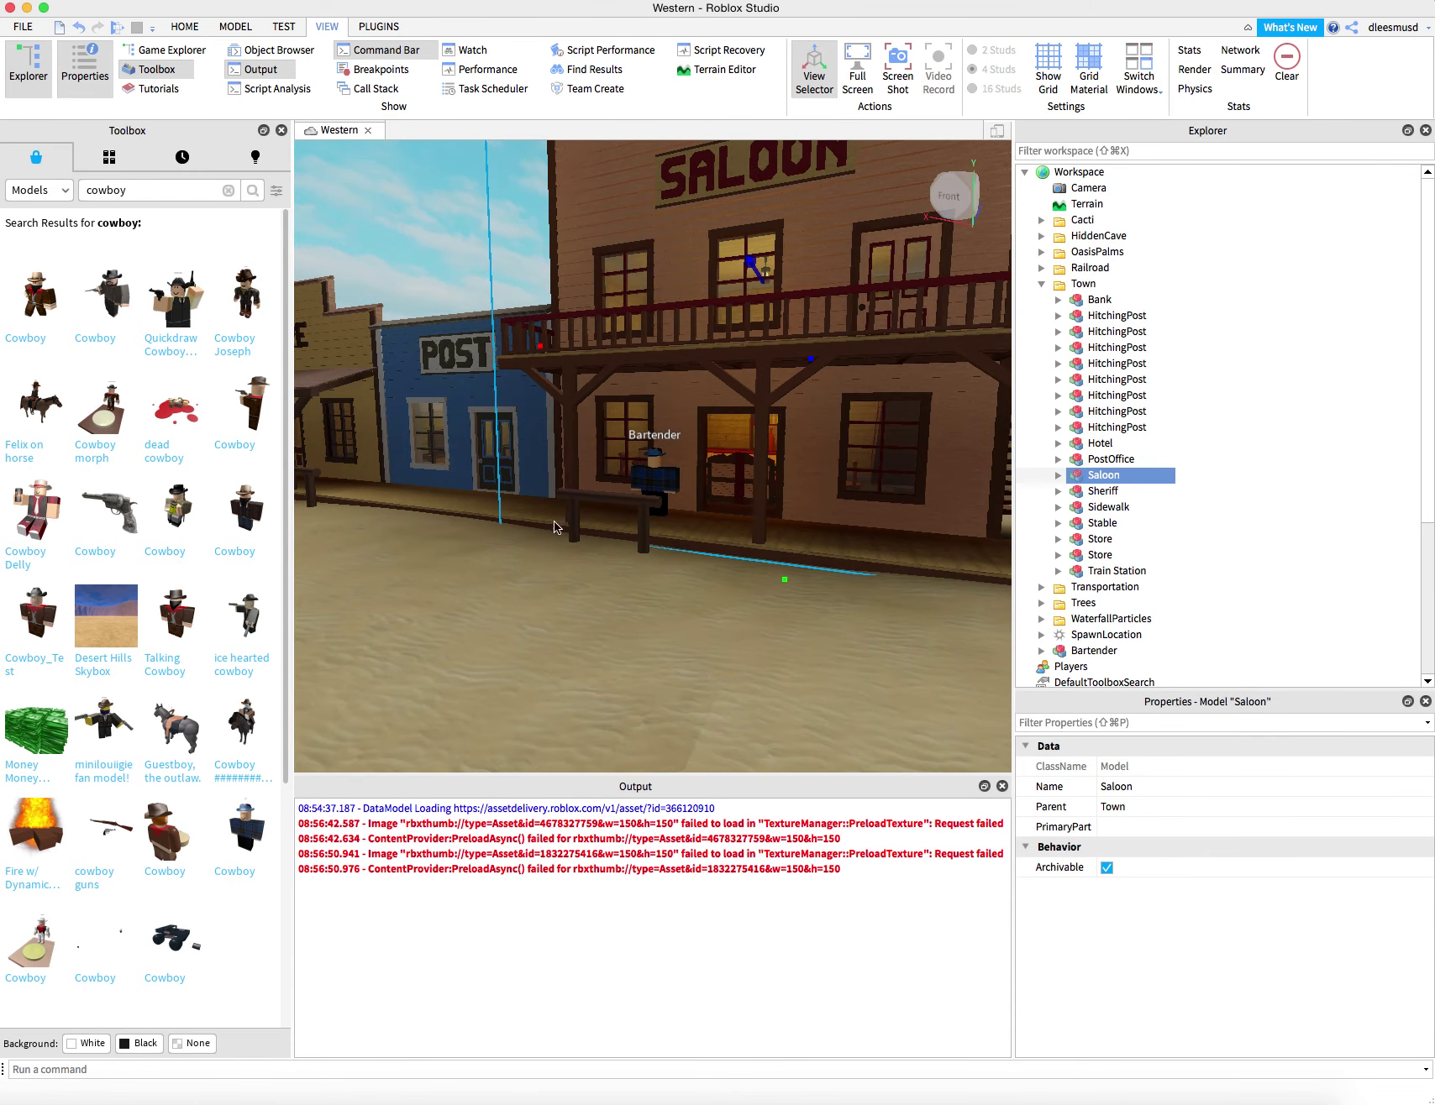